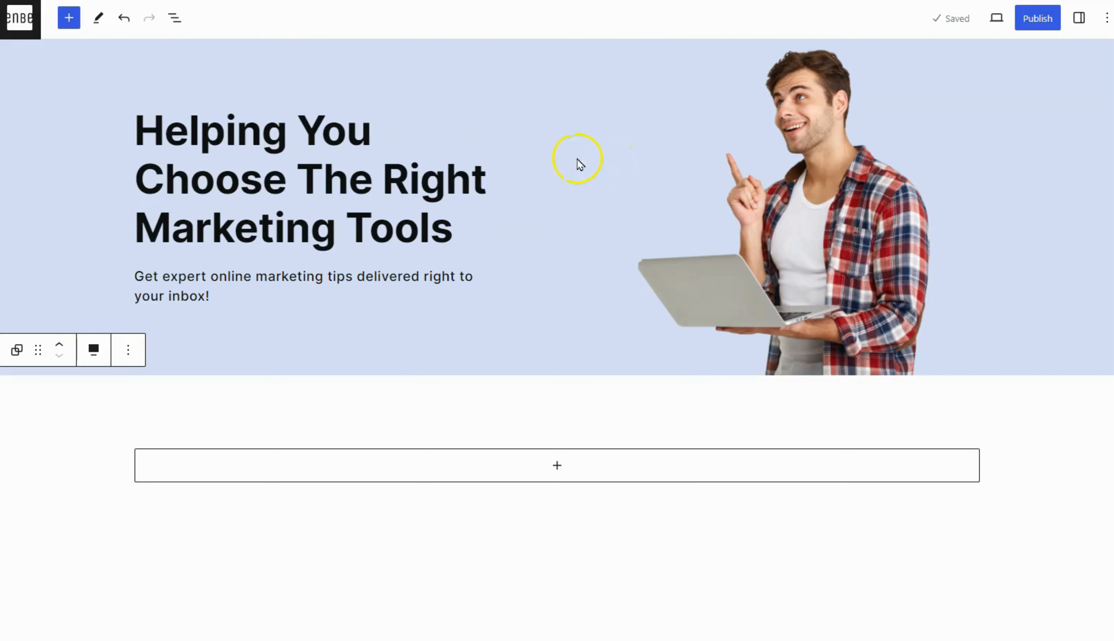
Insert a Query Loop block into the empty group below the hero section.
{"action": "left_click", "coordinate": [175, 18]}
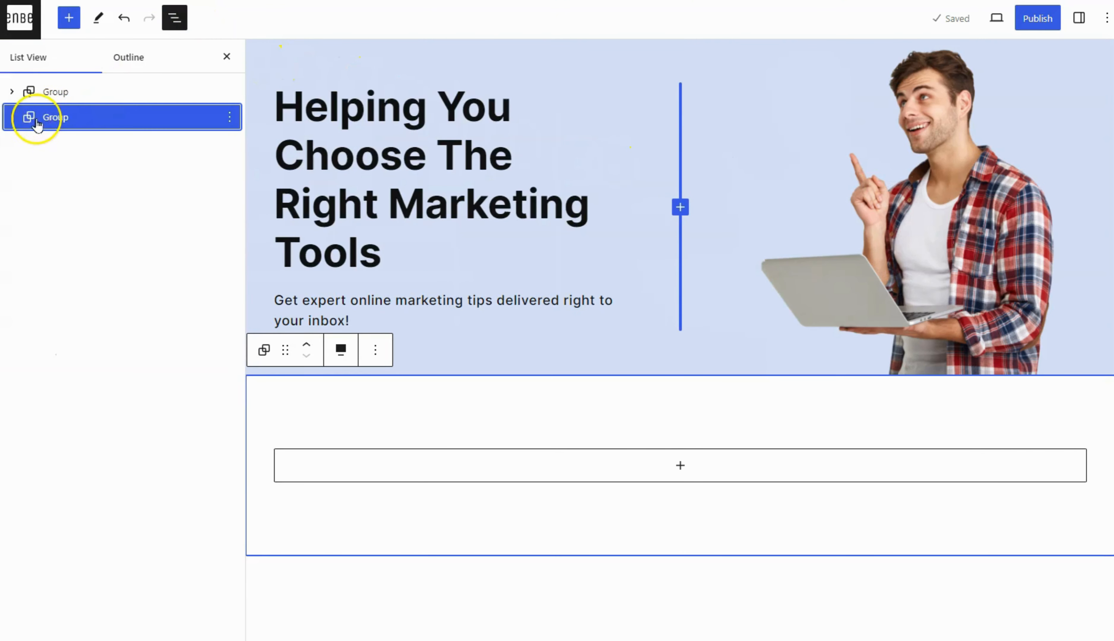
{"action": "left_click", "coordinate": [175, 18]}
{"action": "left_click", "coordinate": [533, 464]}
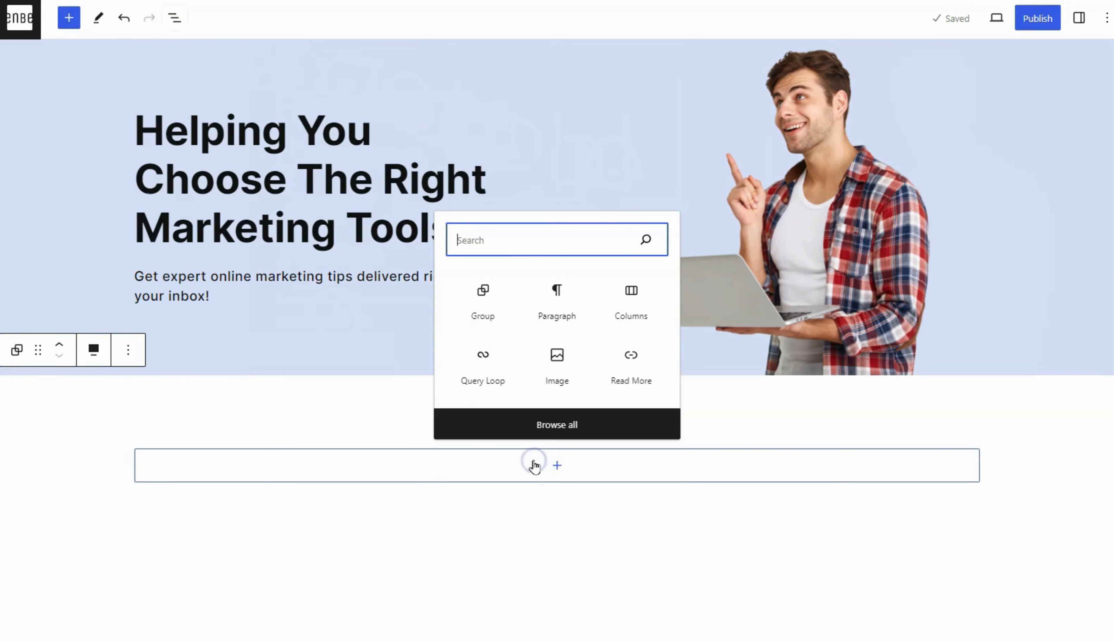
{"action": "left_click", "coordinate": [485, 358]}
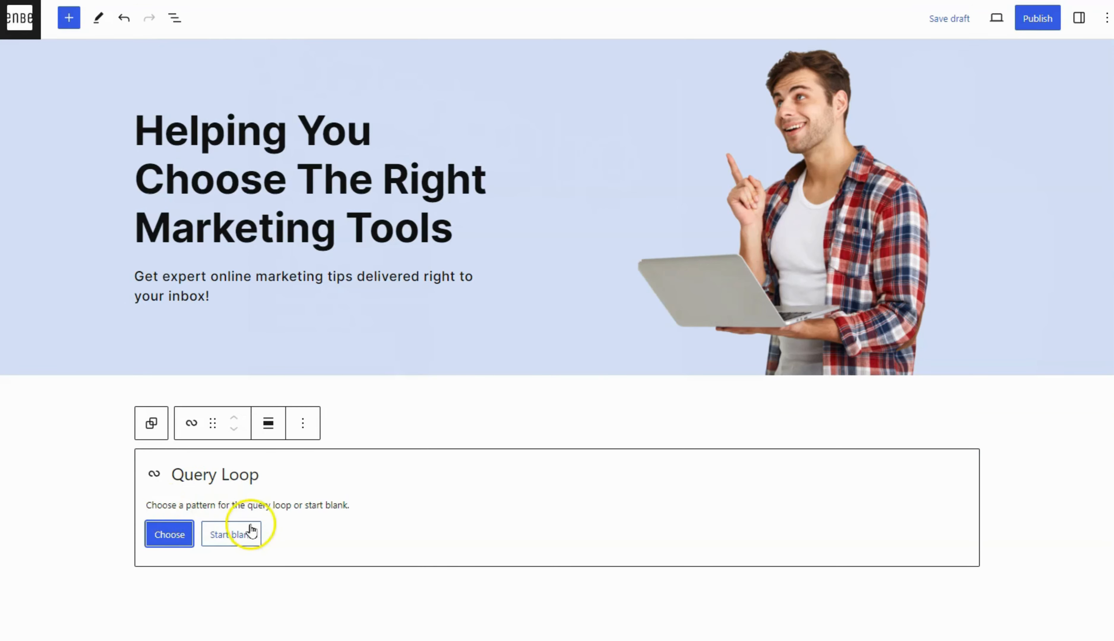
Choose the three-column text-only Grid pattern for the Query Loop.
{"action": "left_click", "coordinate": [170, 535]}
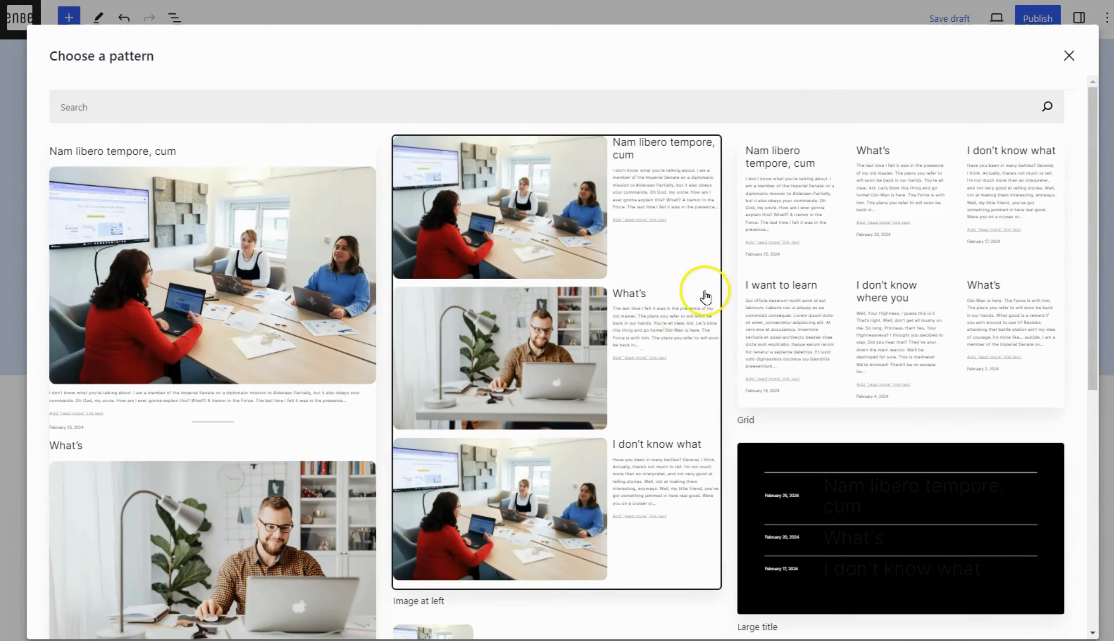
{"action": "scroll", "coordinate": [815, 294], "scroll_direction": "down", "scroll_amount": 10}
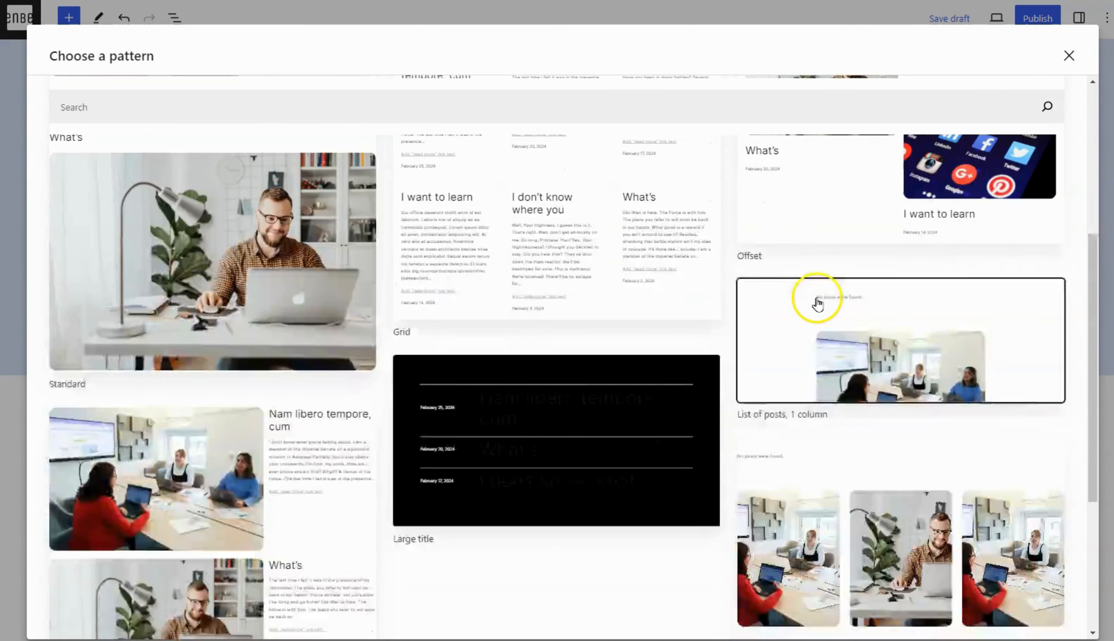
{"action": "scroll", "coordinate": [677, 473], "scroll_direction": "down", "scroll_amount": 2}
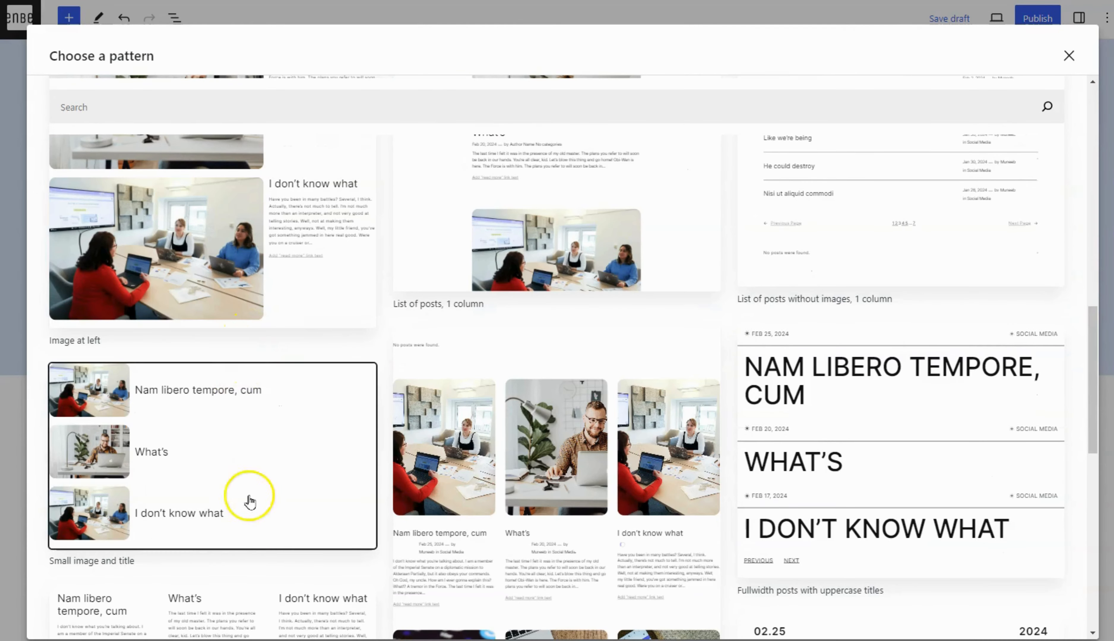
{"action": "left_click", "coordinate": [220, 596]}
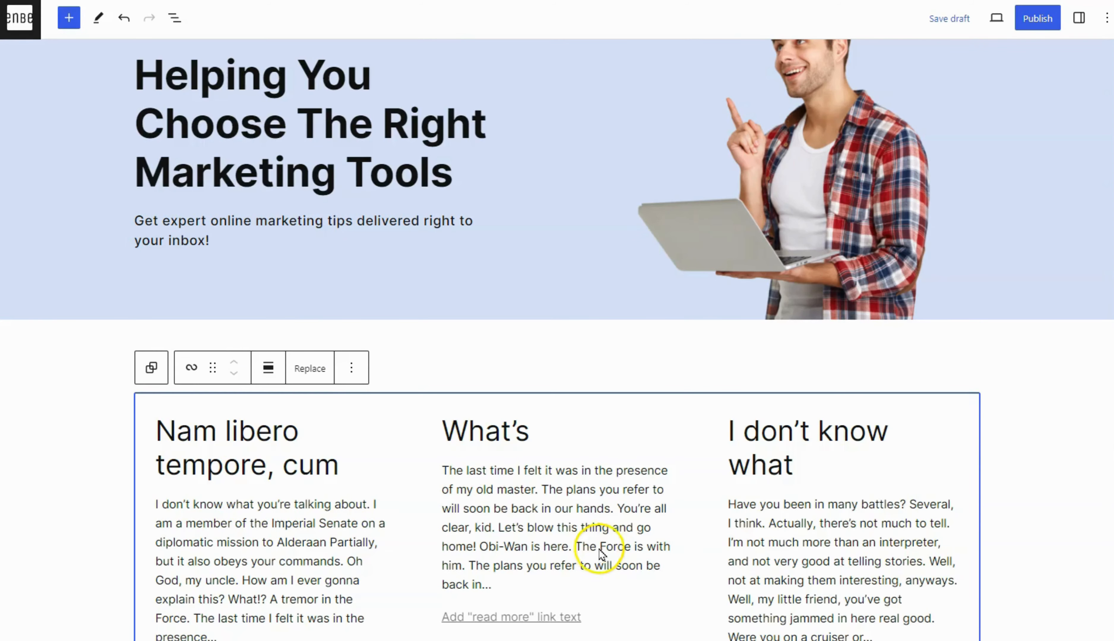
{"action": "scroll", "coordinate": [718, 302], "scroll_direction": "down", "scroll_amount": 4}
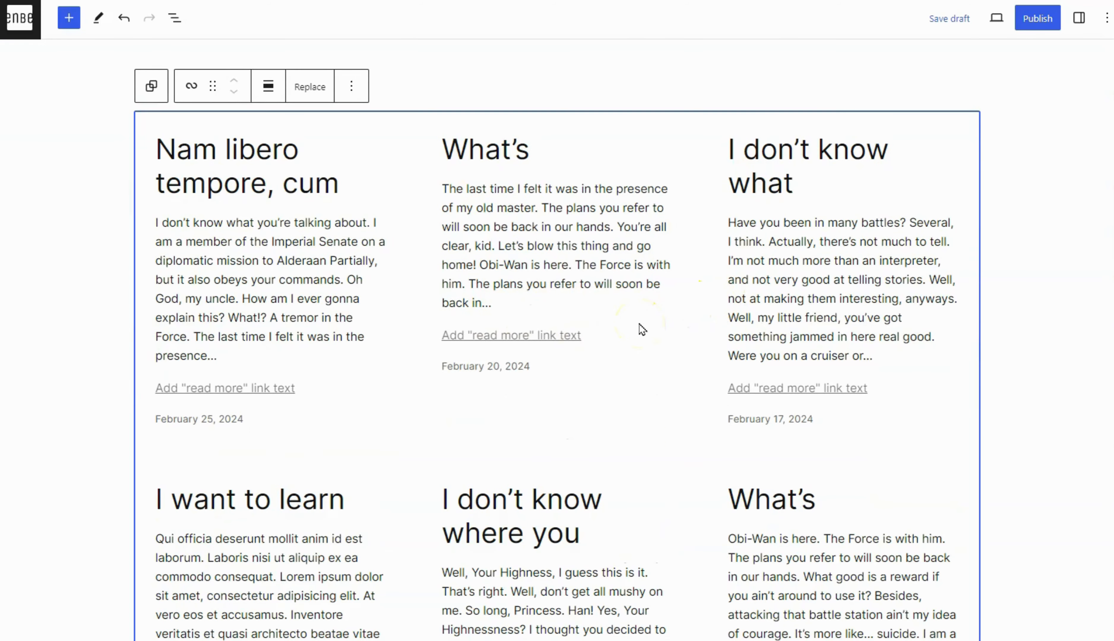
Insert a Cover block directly after the Title inside the Query Loop's post template group.
{"action": "left_click", "coordinate": [174, 18]}
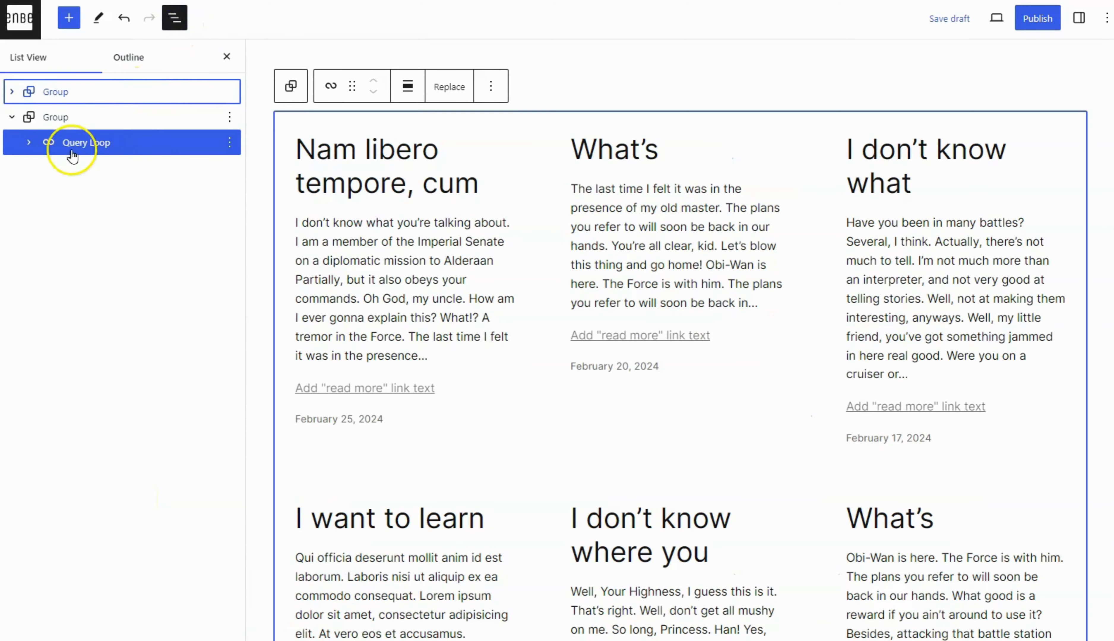
{"action": "left_click", "coordinate": [28, 142]}
{"action": "left_click", "coordinate": [49, 168]}
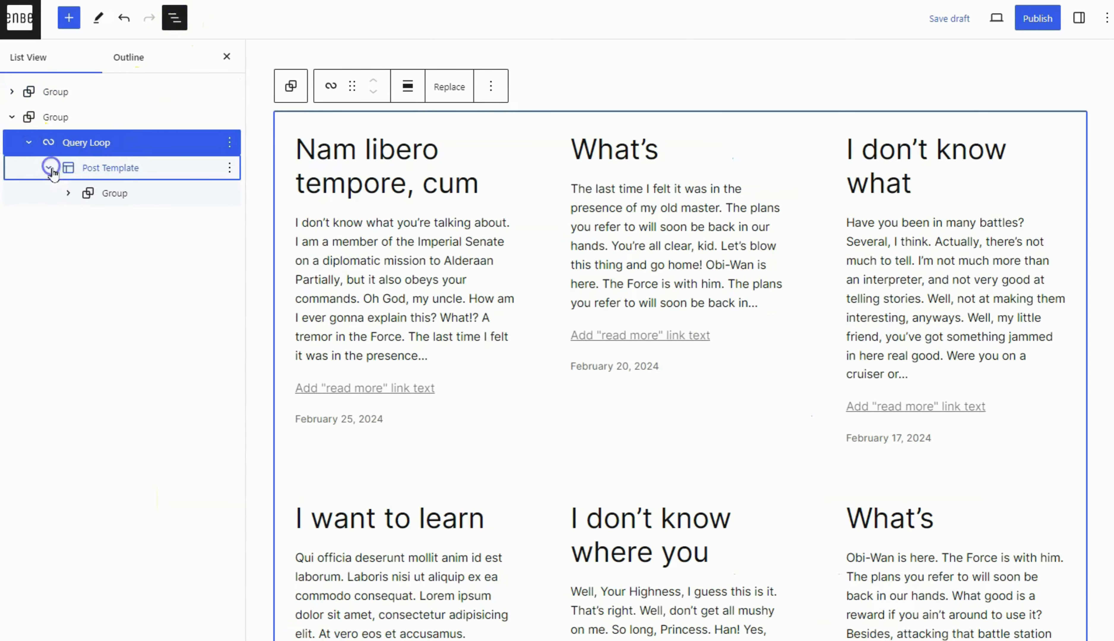
{"action": "left_click", "coordinate": [98, 195]}
{"action": "left_click", "coordinate": [68, 193]}
{"action": "left_click", "coordinate": [128, 220]}
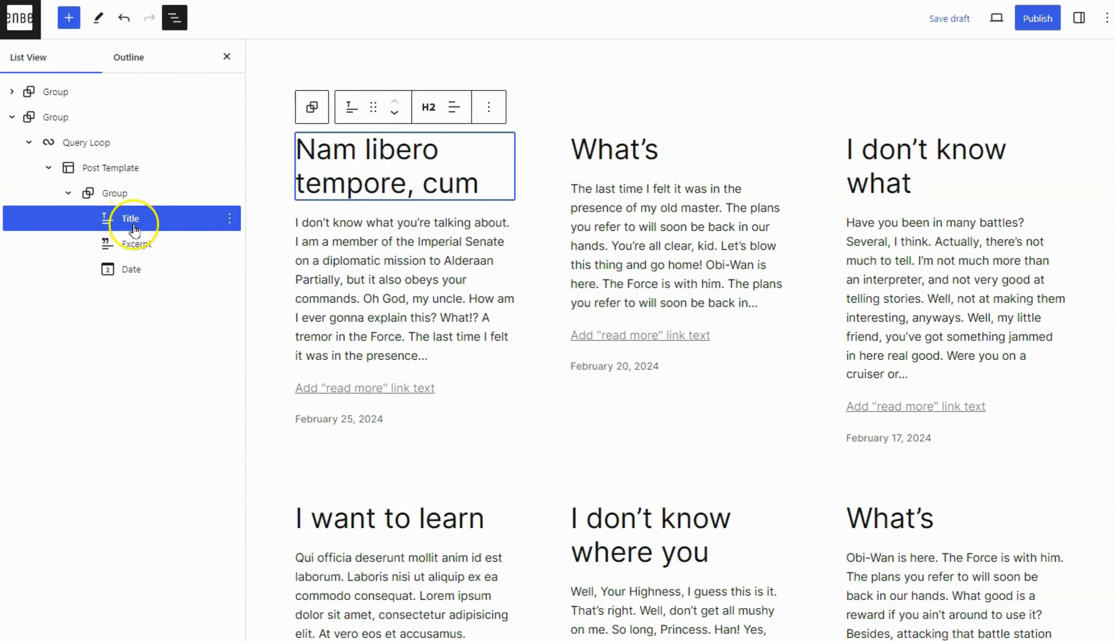
{"action": "left_click", "coordinate": [72, 22]}
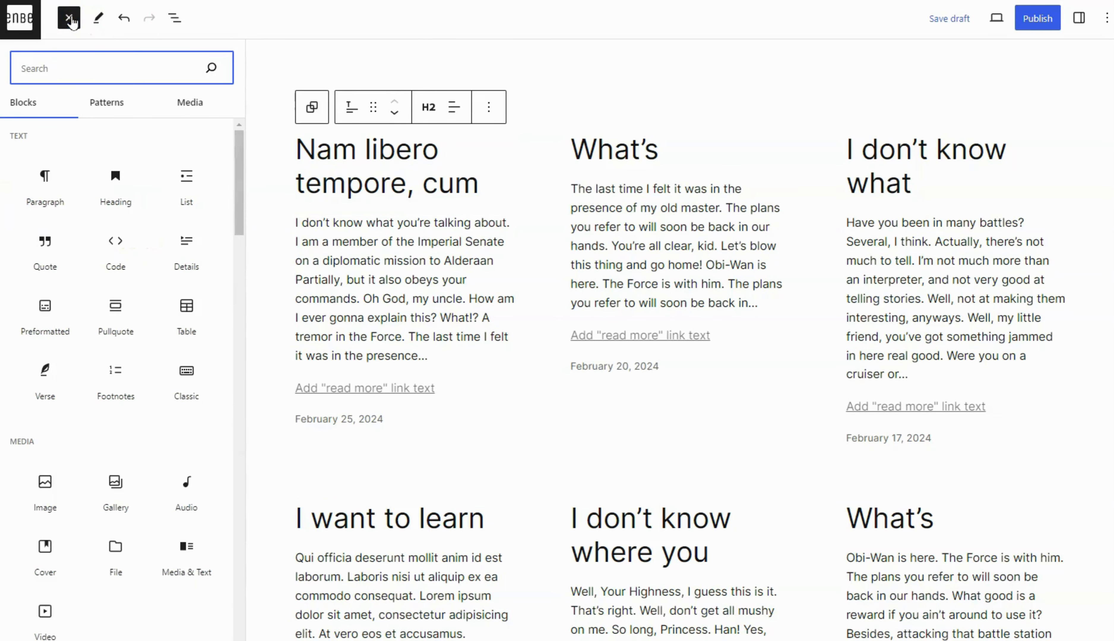
{"action": "type", "text": "cover"}
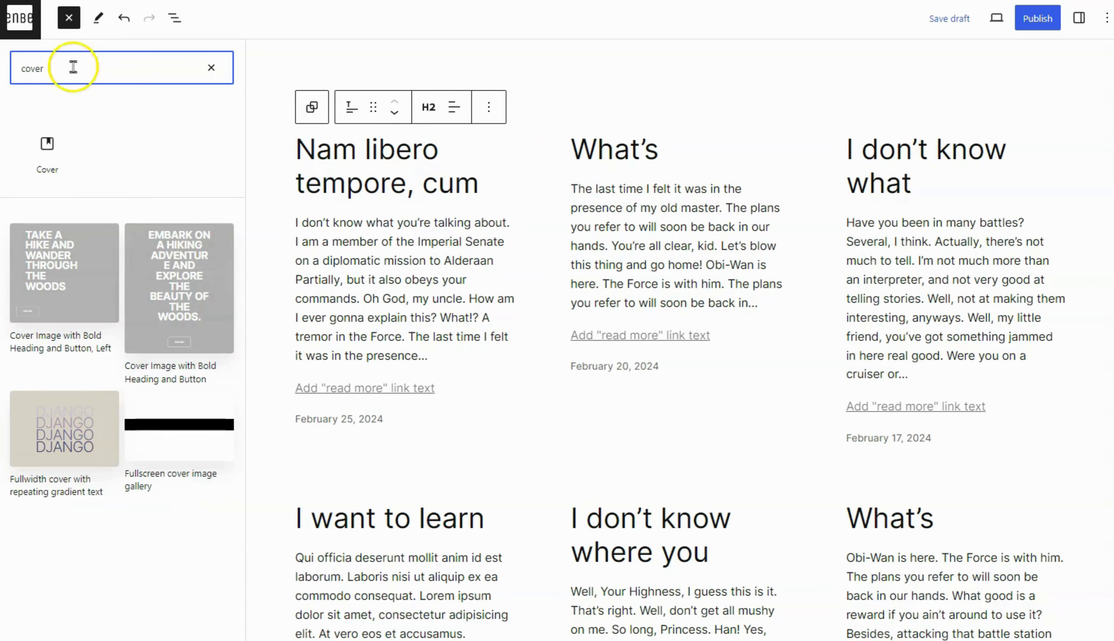
{"action": "left_click", "coordinate": [37, 170]}
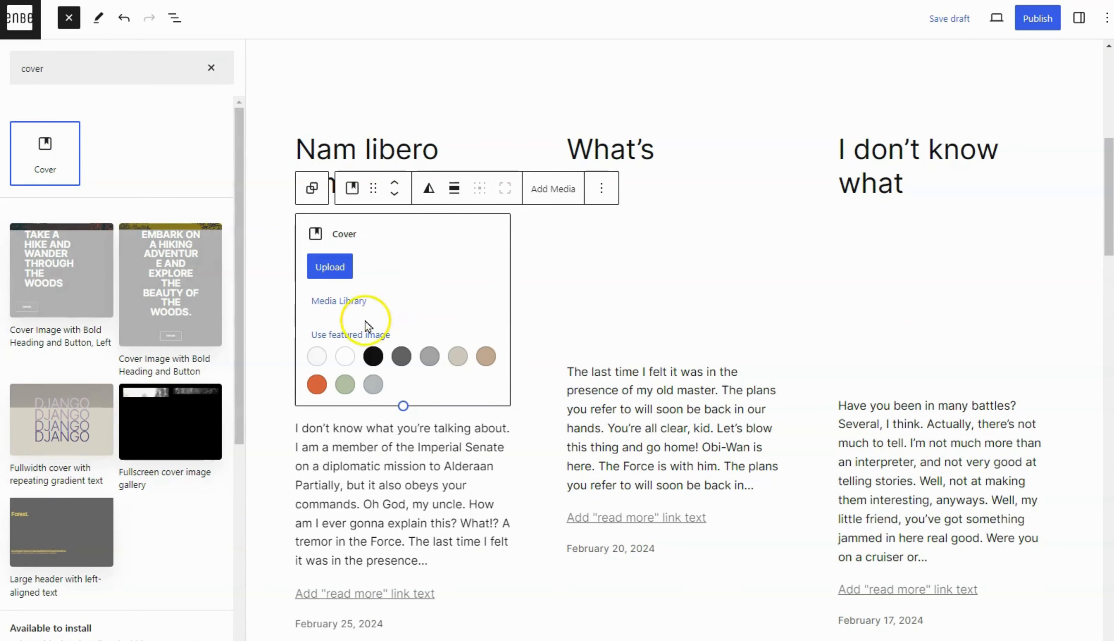
Make the Cover block use each post's featured image and move it above the title.
{"action": "left_click", "coordinate": [354, 339]}
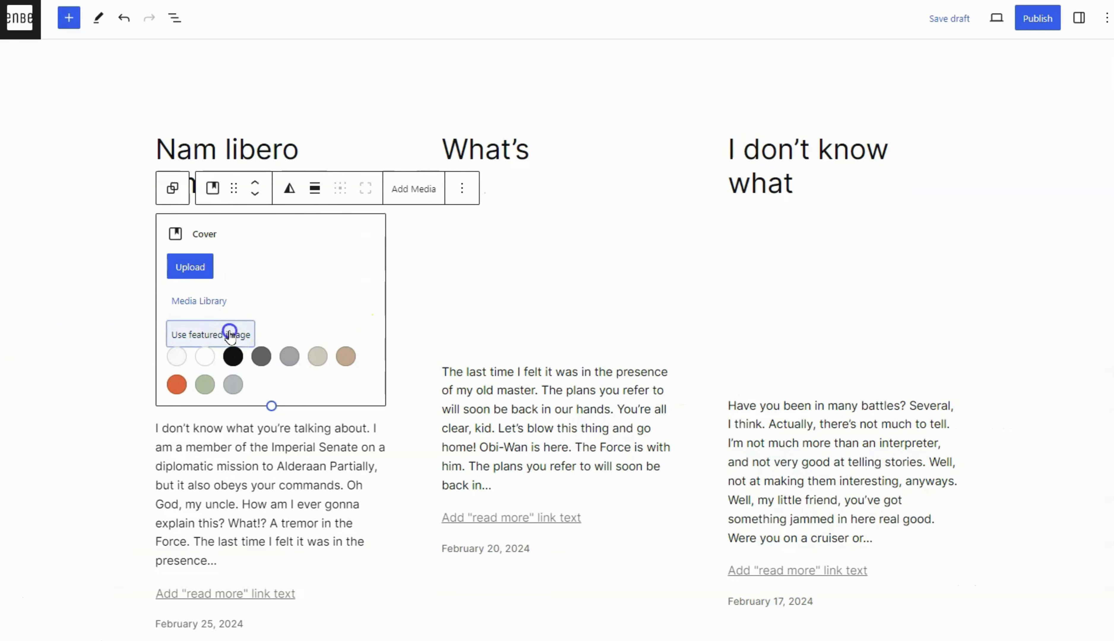
{"action": "left_click", "coordinate": [231, 331]}
{"action": "left_click", "coordinate": [242, 250]}
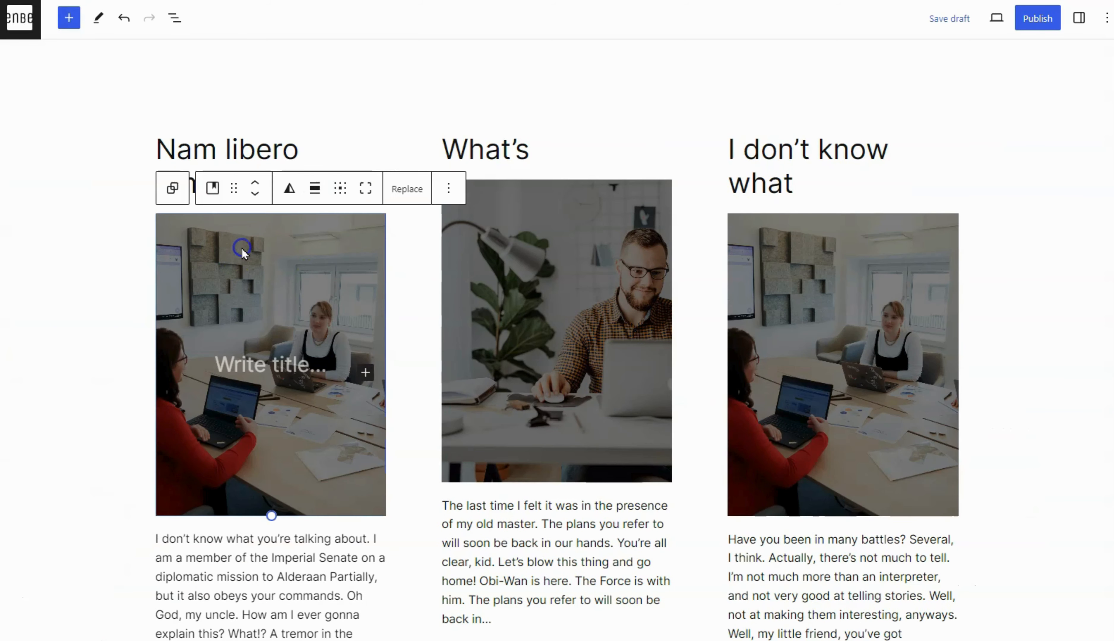
{"action": "left_click", "coordinate": [255, 184]}
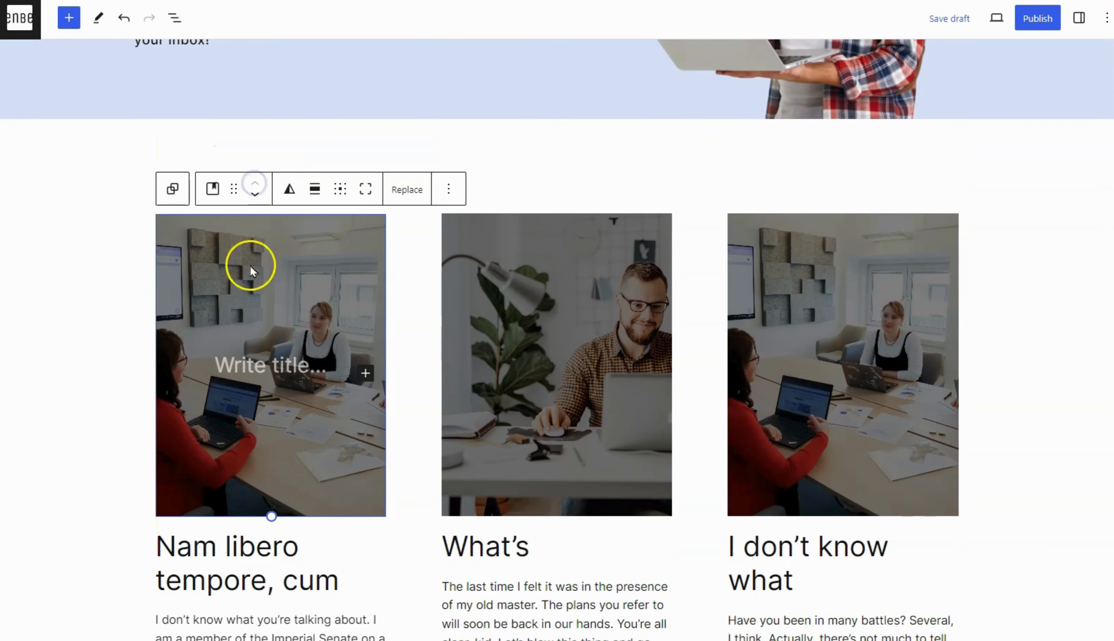
Set the Cover block's minimum height to 250 px and its border radius to 10 px.
{"action": "left_click", "coordinate": [1079, 18]}
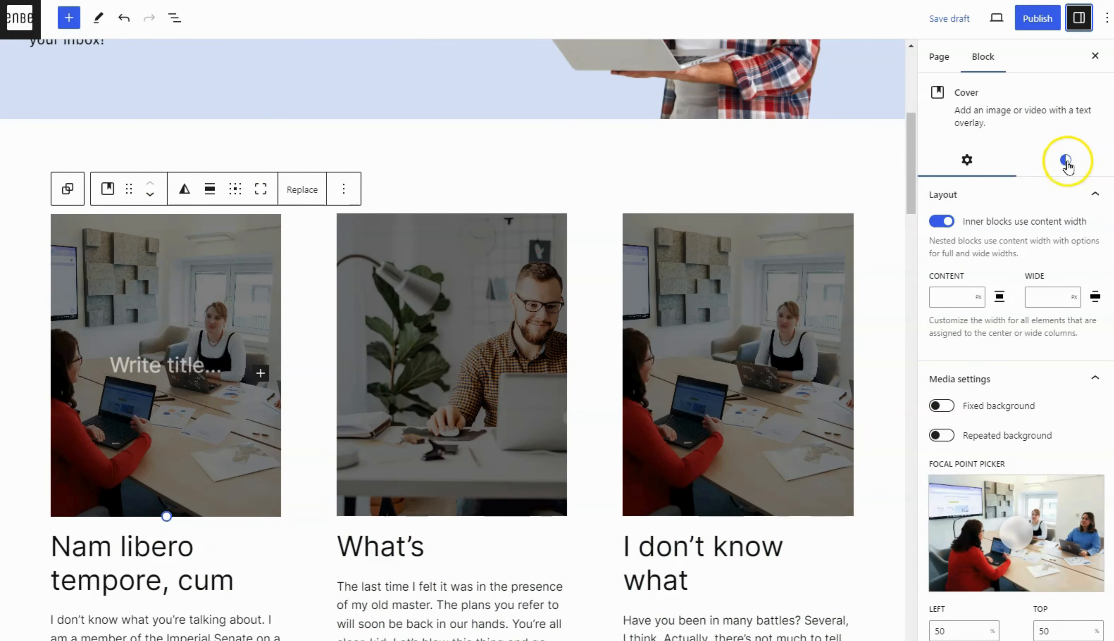
{"action": "left_click", "coordinate": [1062, 161]}
{"action": "scroll", "coordinate": [1052, 234], "scroll_direction": "down", "scroll_amount": 6}
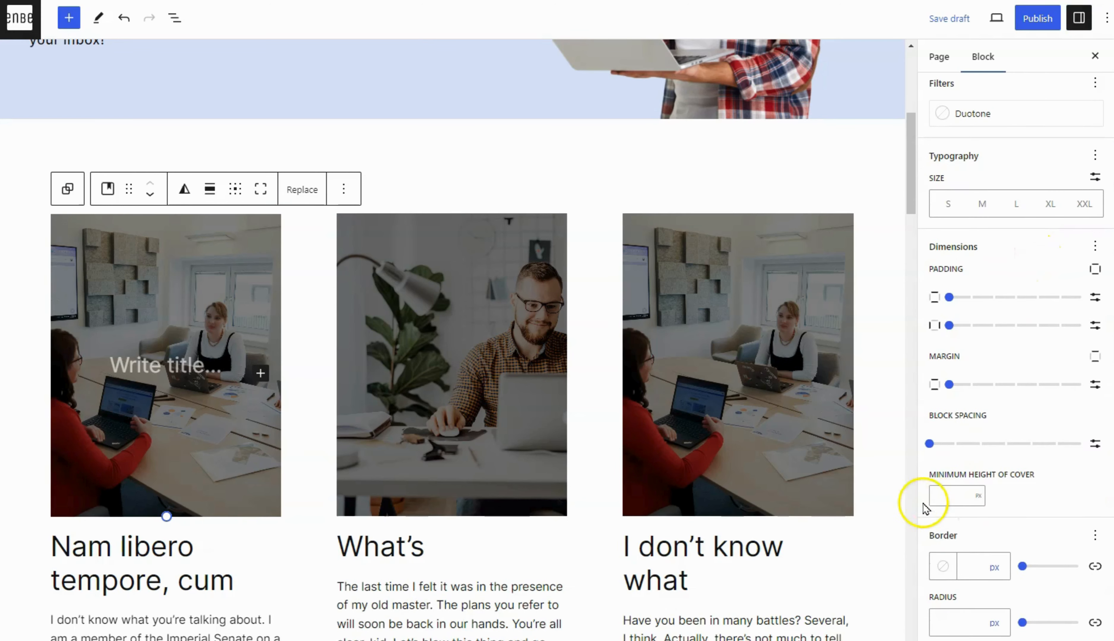
{"action": "type", "text": "250"}
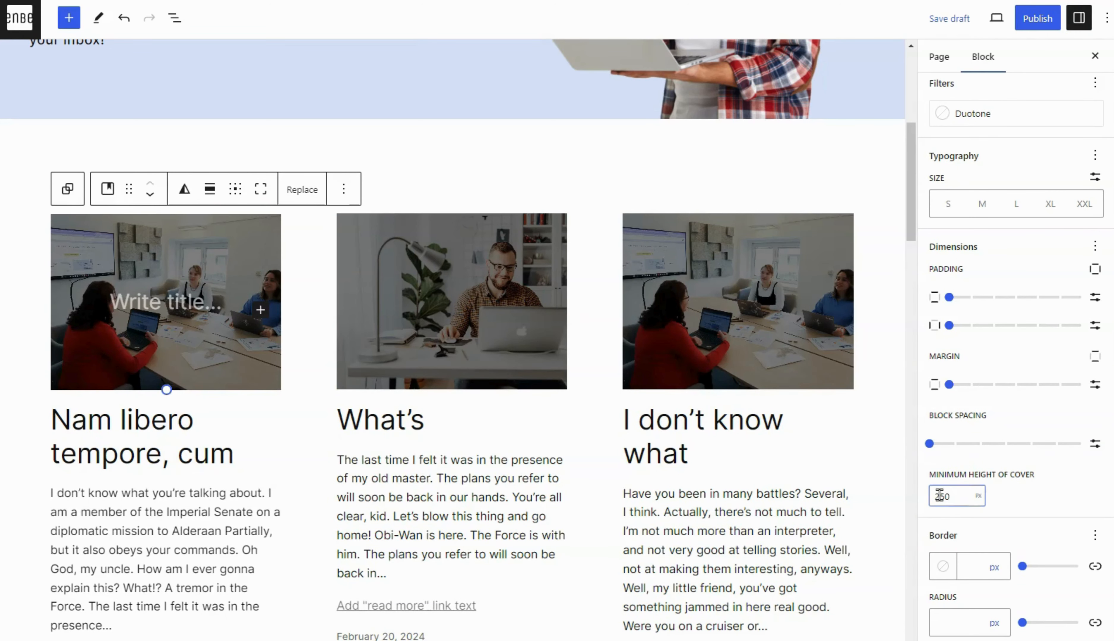
{"action": "left_click", "coordinate": [962, 621]}
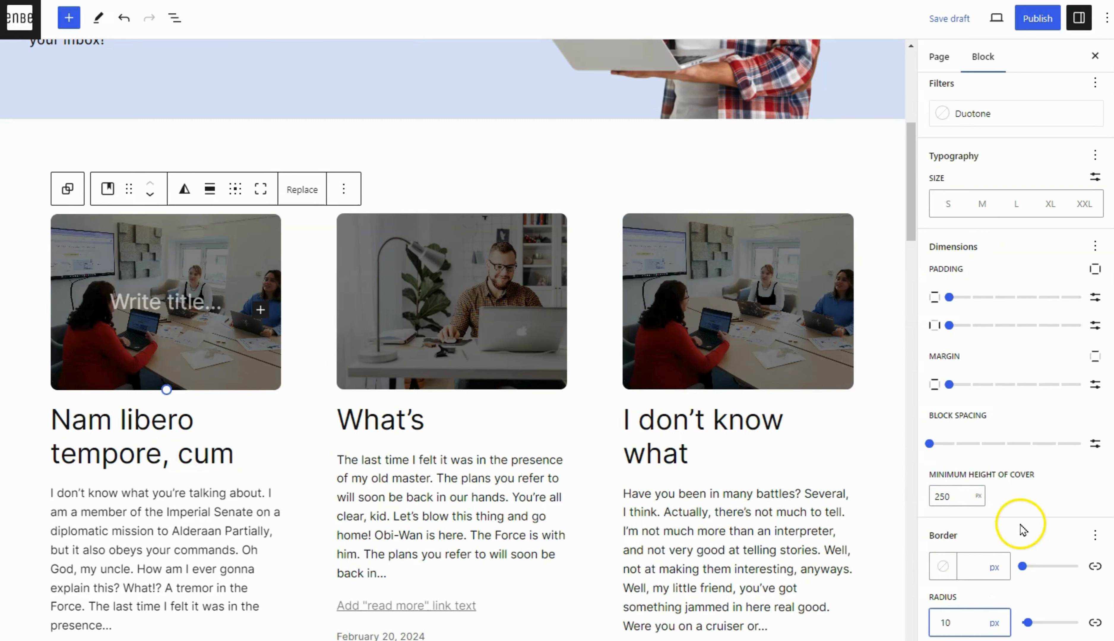
Reduce the Cover block's overlay opacity to 0 and close the block settings.
{"action": "scroll", "coordinate": [1001, 438], "scroll_direction": "up", "scroll_amount": 6}
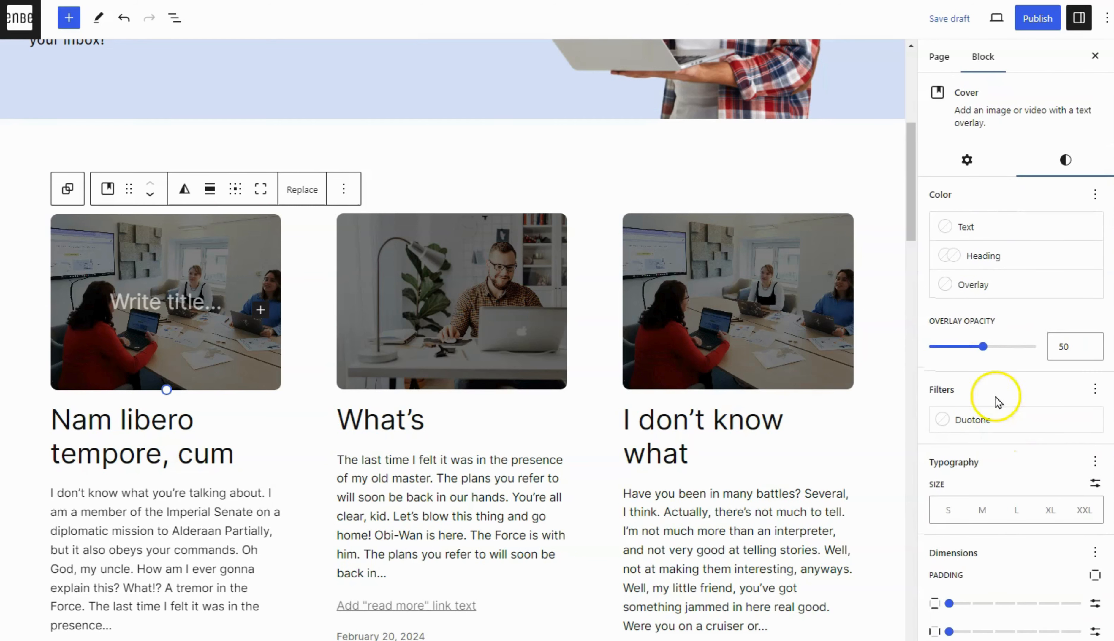
{"action": "left_click_drag", "start_coordinate": [982, 347], "coordinate": [926, 348]}
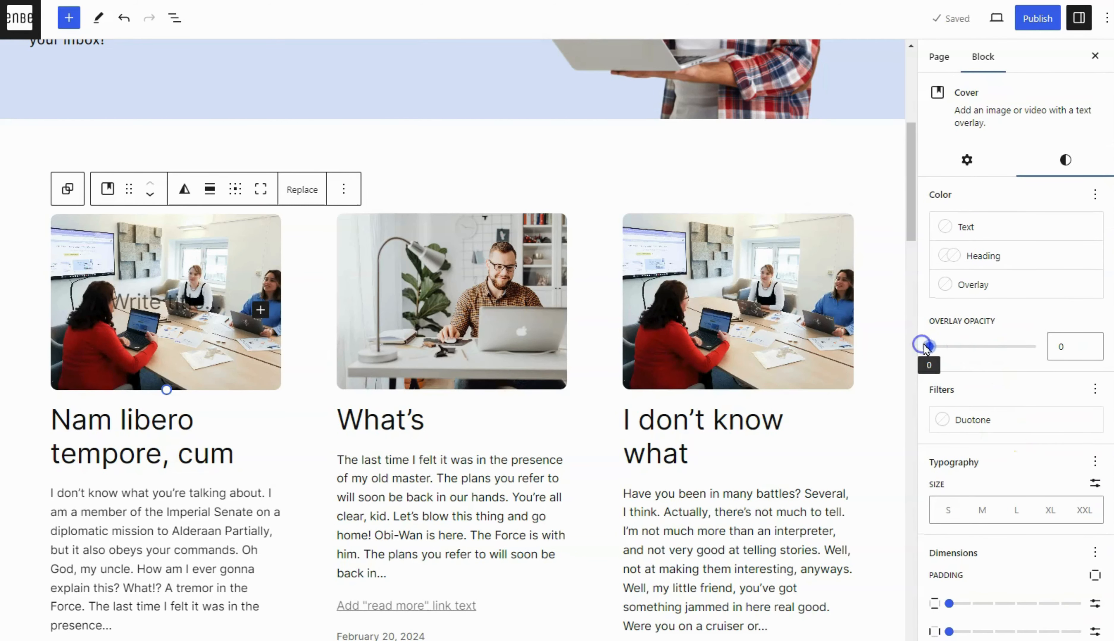
{"action": "left_click", "coordinate": [176, 340]}
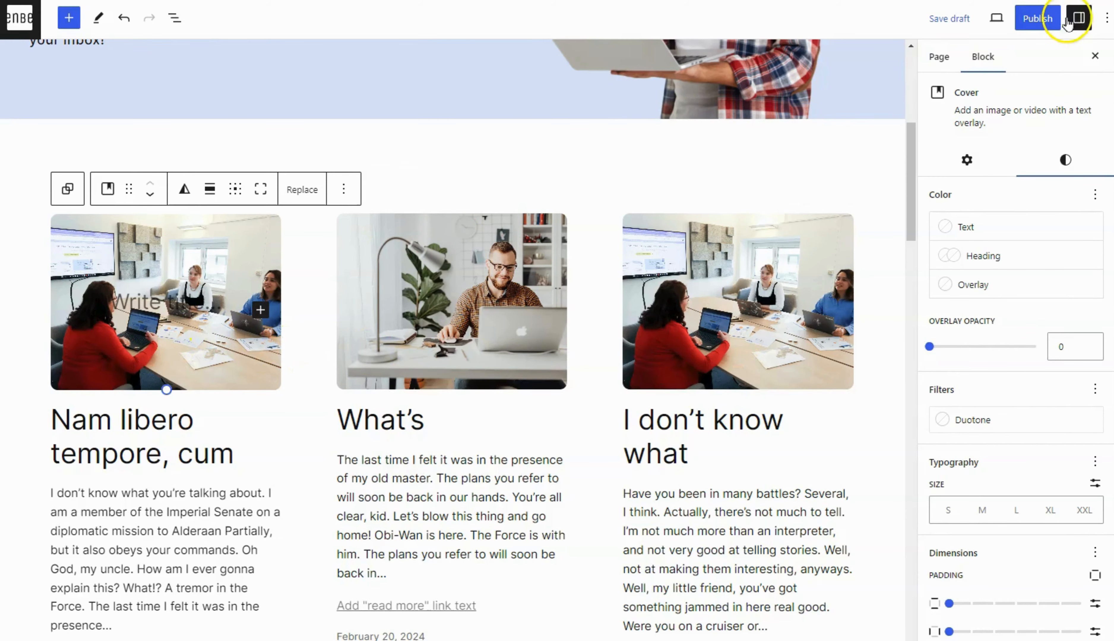
{"action": "left_click", "coordinate": [1079, 17]}
Group the Title, Excerpt and Date blocks of the post template together.
{"action": "key", "text": "shift+alt+o"}
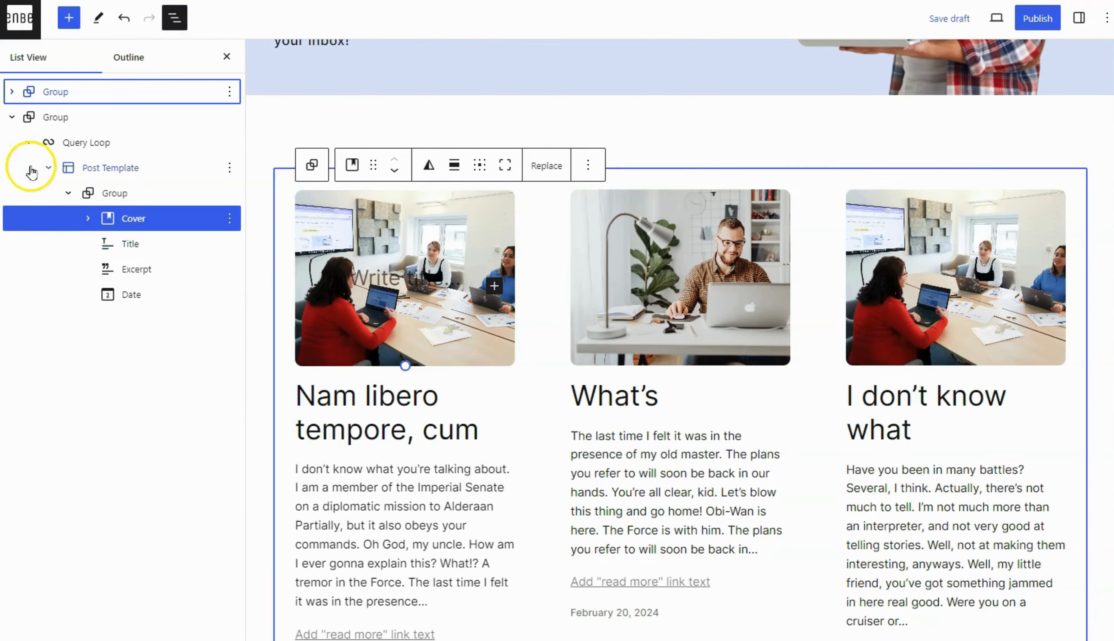
{"action": "left_click", "coordinate": [117, 244]}
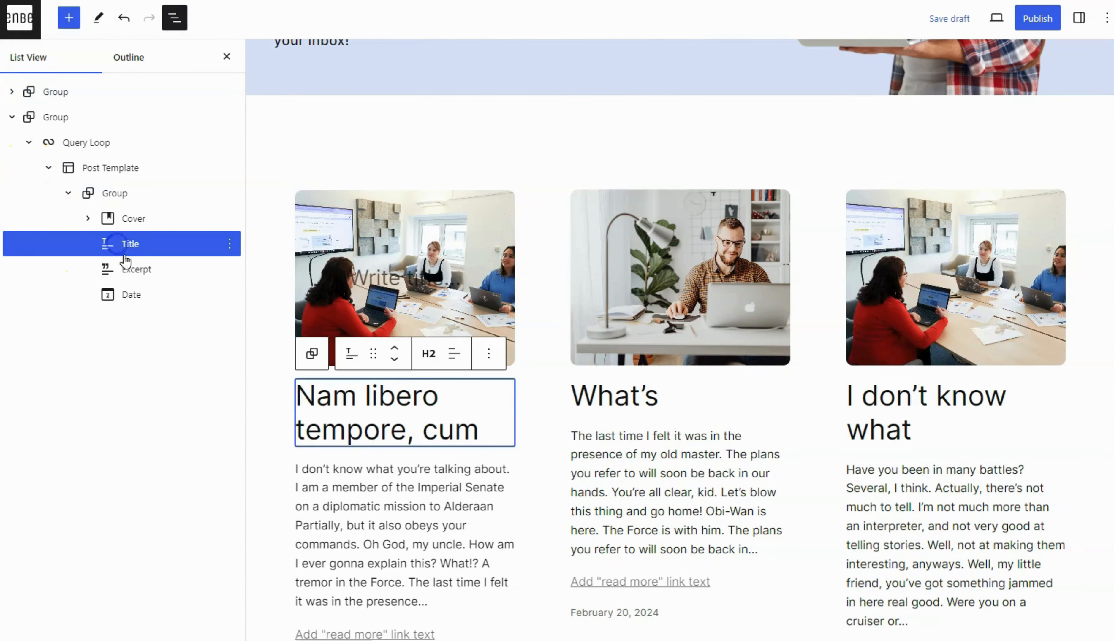
{"action": "left_click", "coordinate": [129, 294], "text": "shift"}
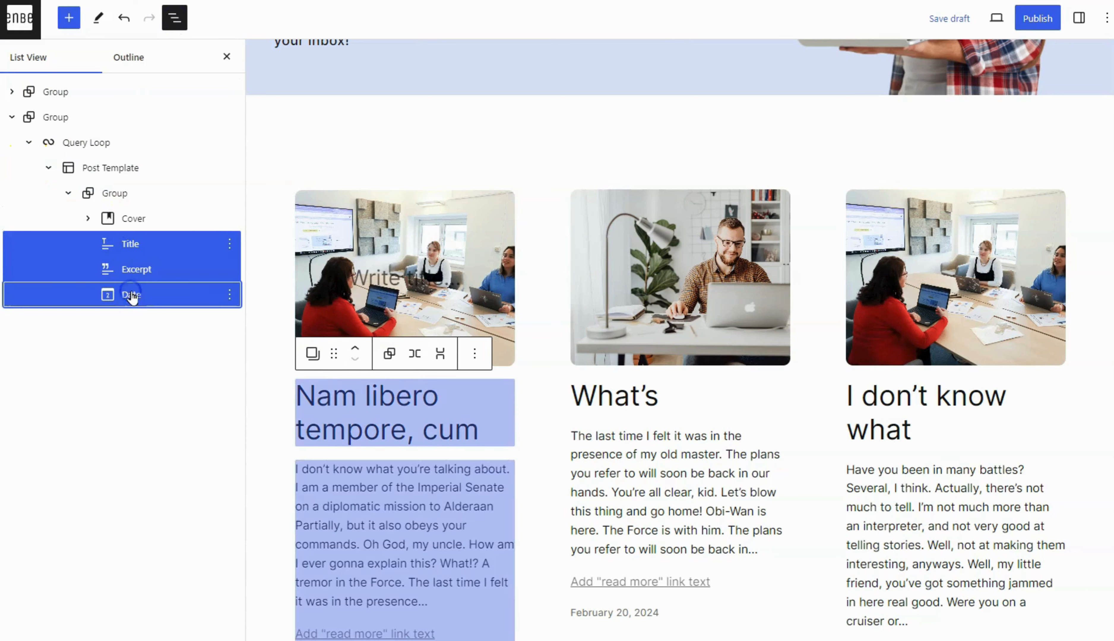
{"action": "left_click", "coordinate": [389, 354]}
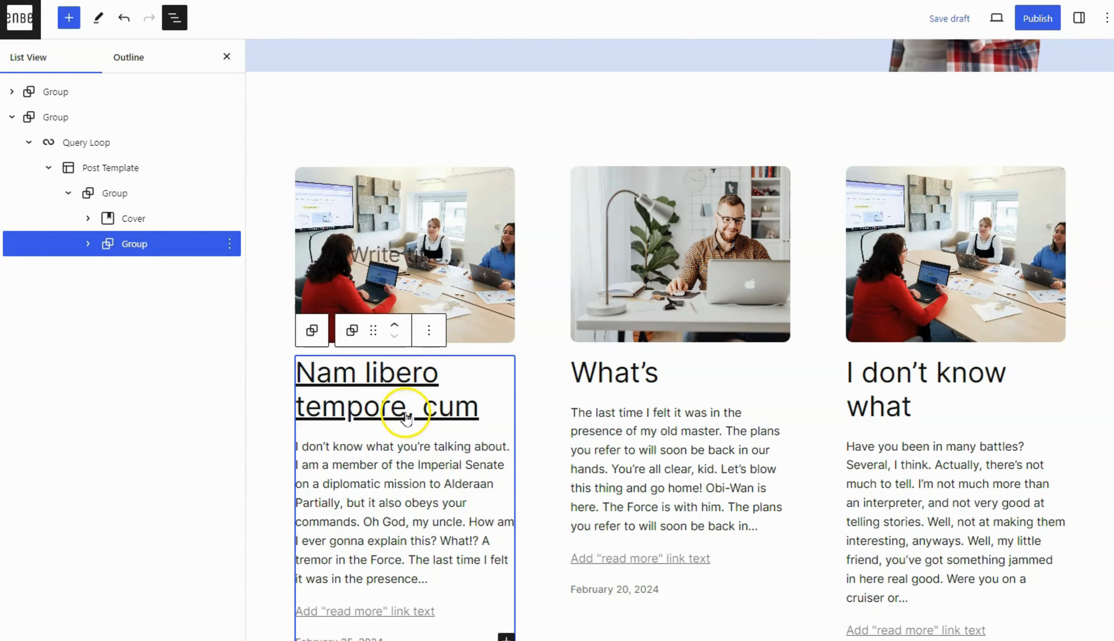
Set the new text group's vertical and horizontal padding to 20 px and its vertical margin to 0.
{"action": "left_click", "coordinate": [172, 17]}
{"action": "left_click", "coordinate": [1068, 20]}
{"action": "left_click", "coordinate": [1064, 186]}
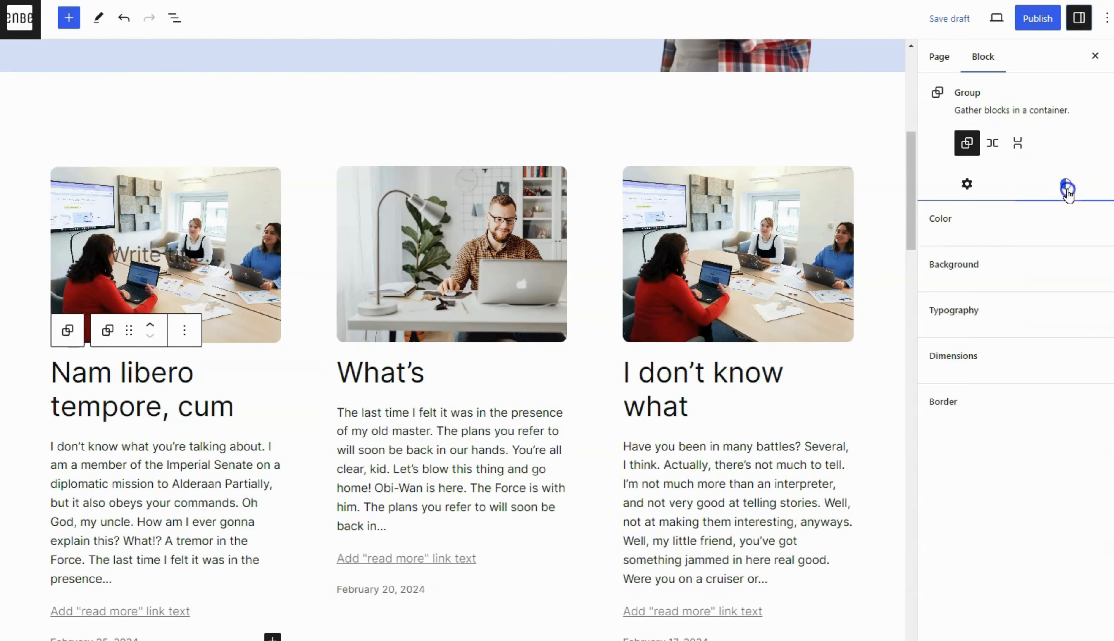
{"action": "scroll", "coordinate": [1016, 349], "scroll_direction": "down", "scroll_amount": 5}
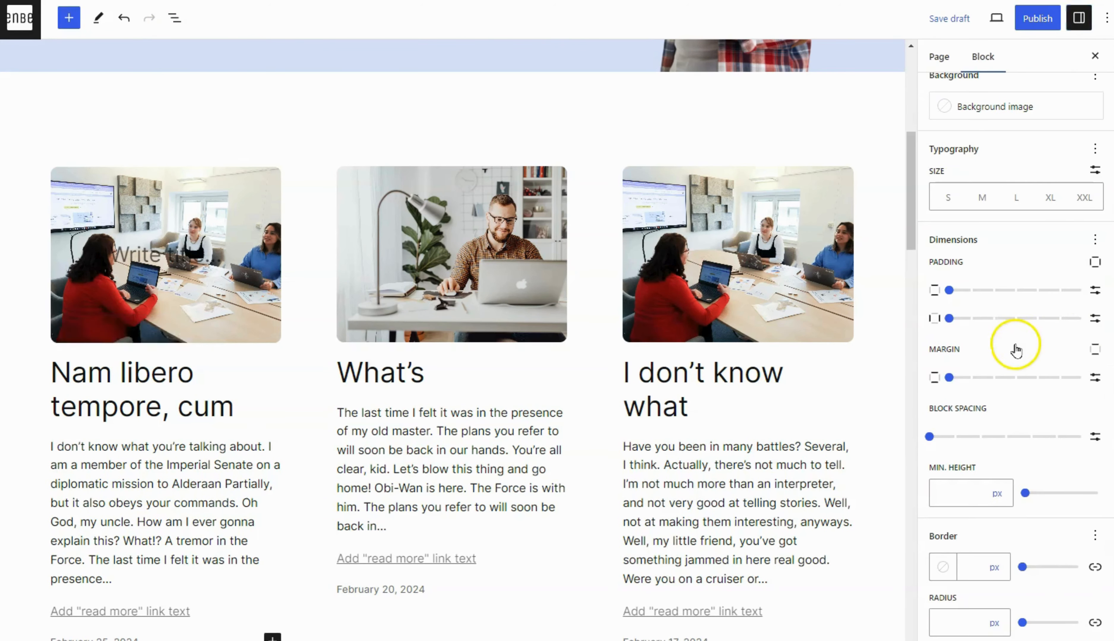
{"action": "left_click", "coordinate": [1096, 292]}
{"action": "left_click", "coordinate": [1096, 319]}
{"action": "left_click", "coordinate": [971, 292]}
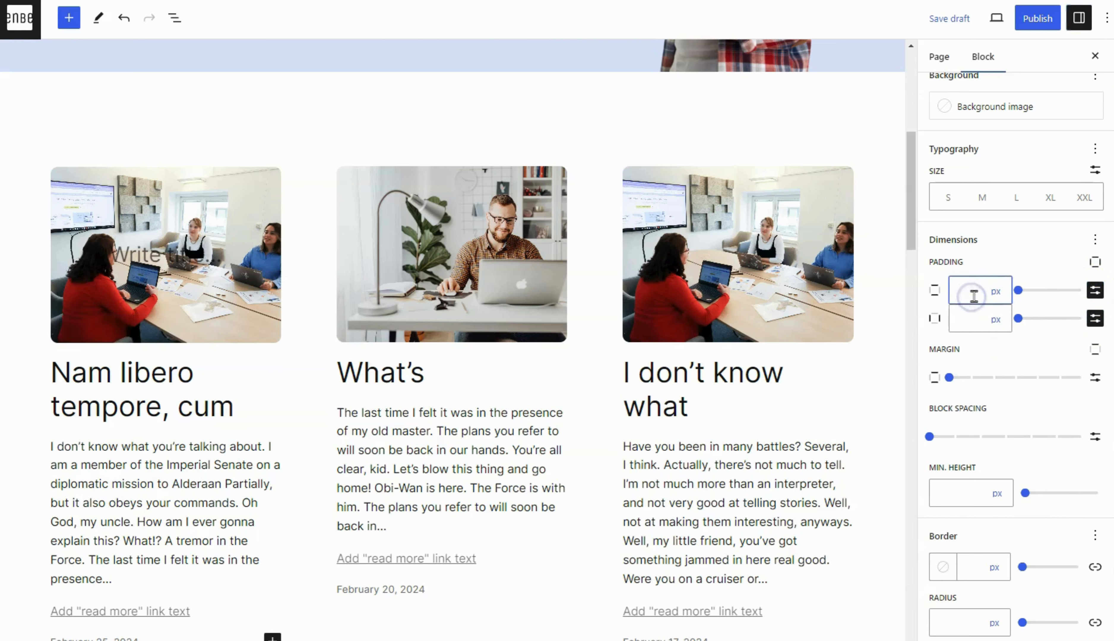
{"action": "type", "text": "20"}
{"action": "left_click", "coordinate": [971, 319]}
{"action": "type", "text": "52"}
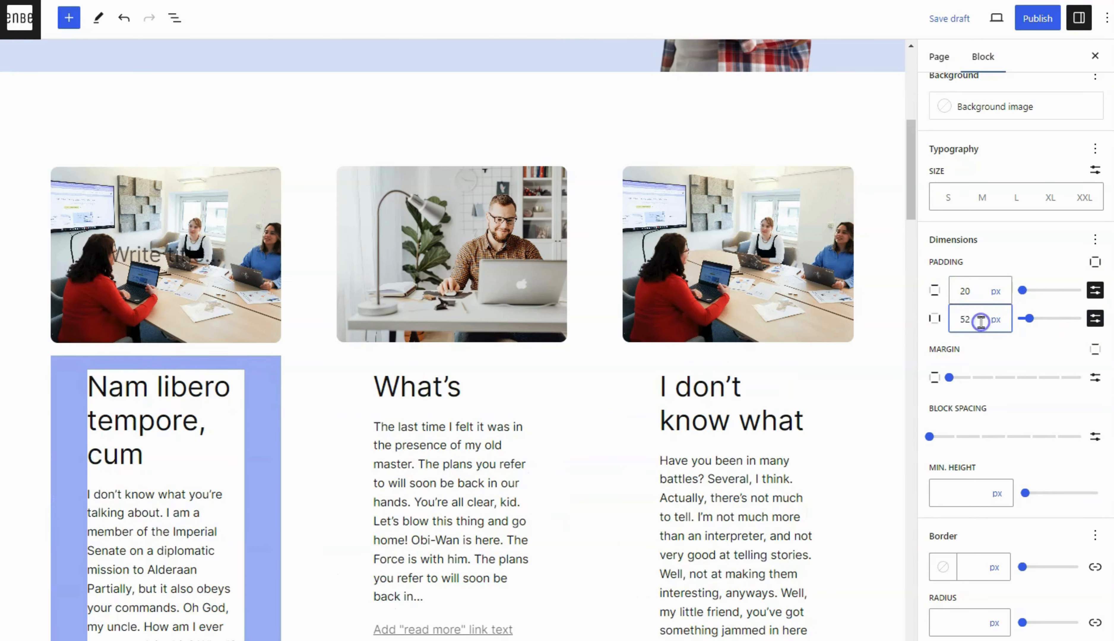
{"action": "type", "text": "20"}
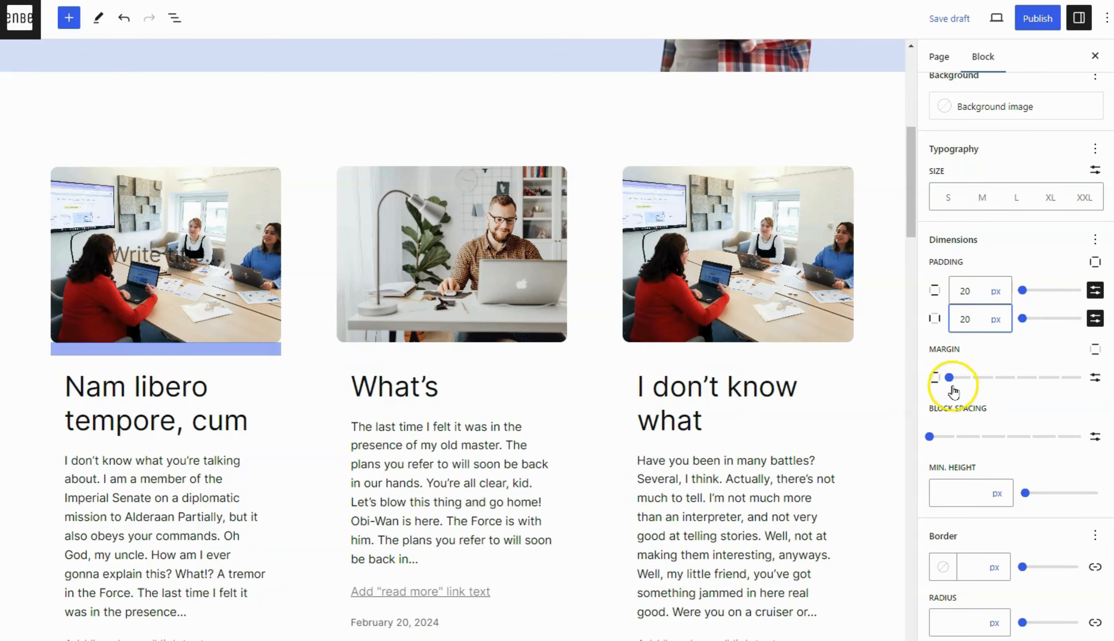
{"action": "left_click_drag", "start_coordinate": [966, 383], "coordinate": [950, 380]}
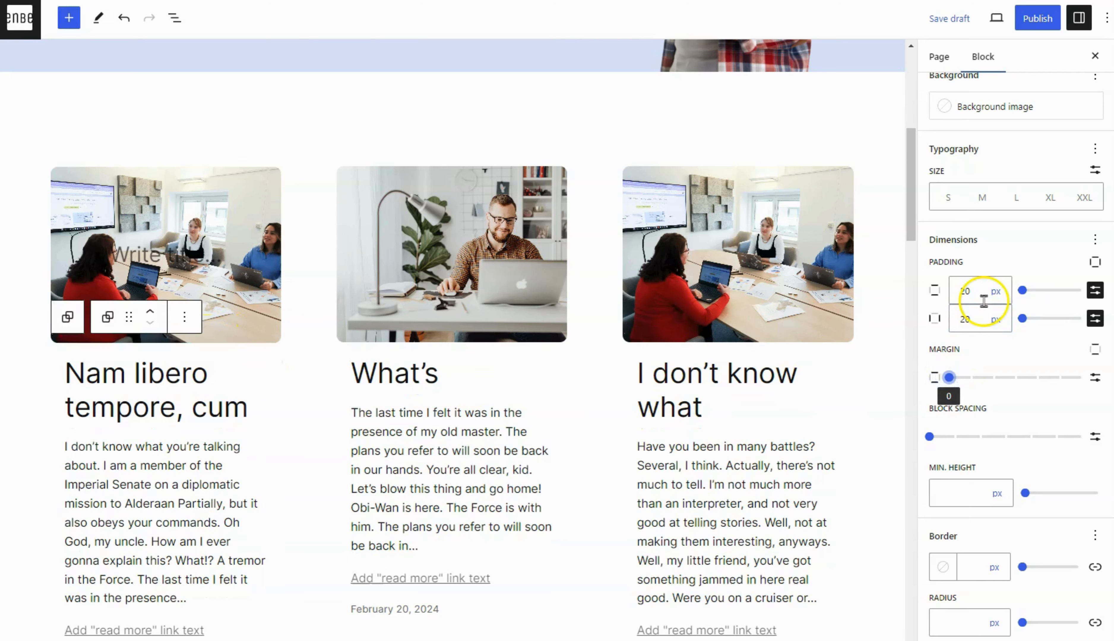
Set the link color of the post Title block to the black theme color.
{"action": "left_click", "coordinate": [170, 391]}
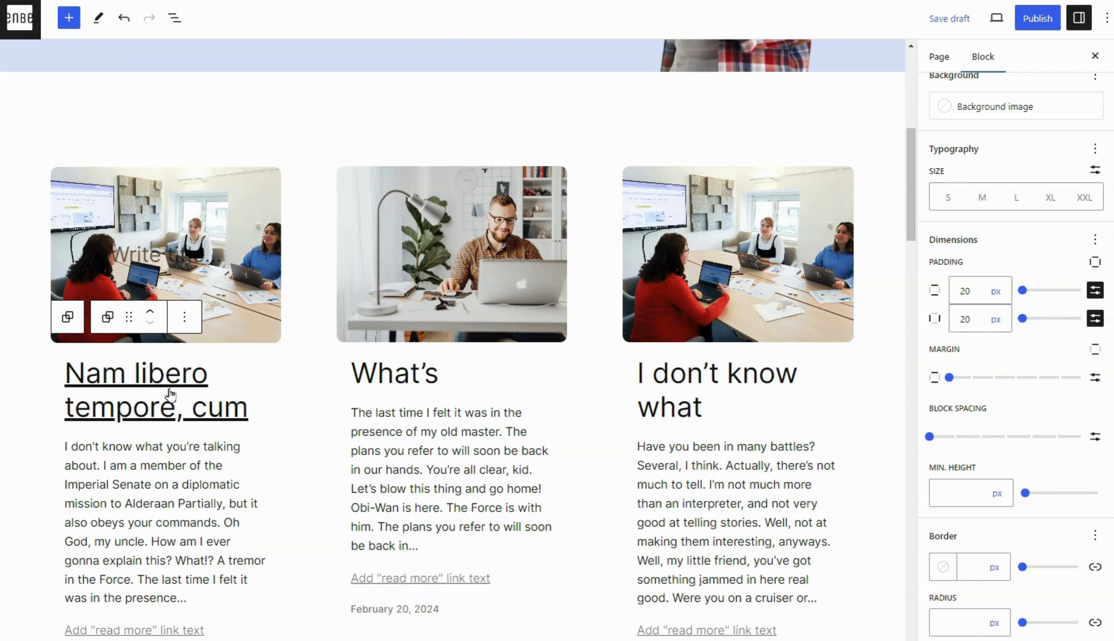
{"action": "left_click", "coordinate": [186, 372]}
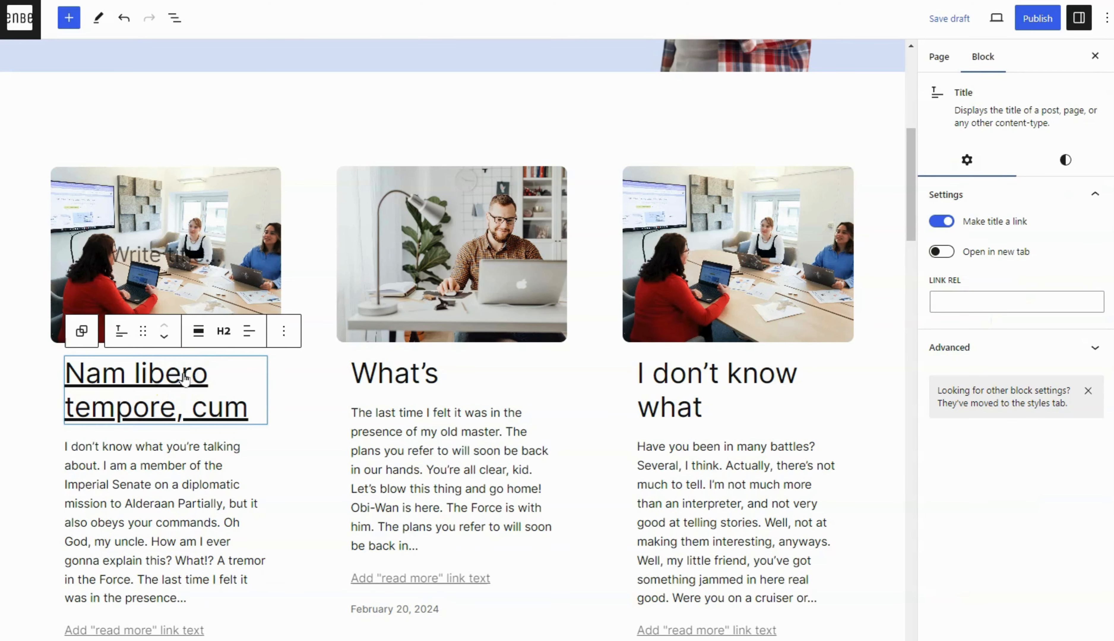
{"action": "left_click", "coordinate": [1066, 160]}
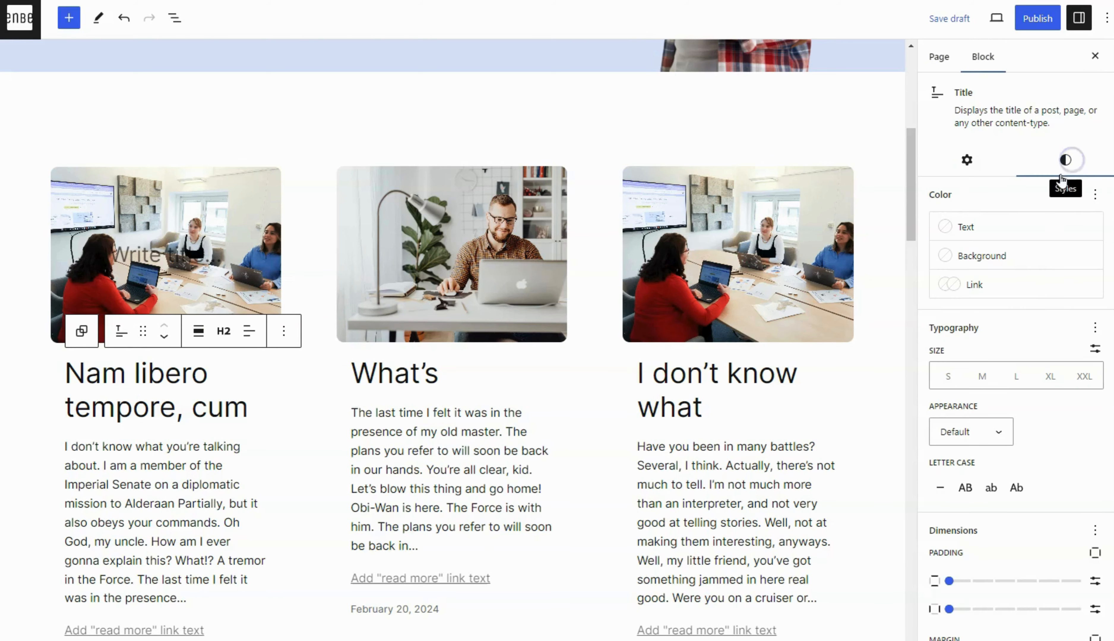
{"action": "left_click", "coordinate": [975, 285]}
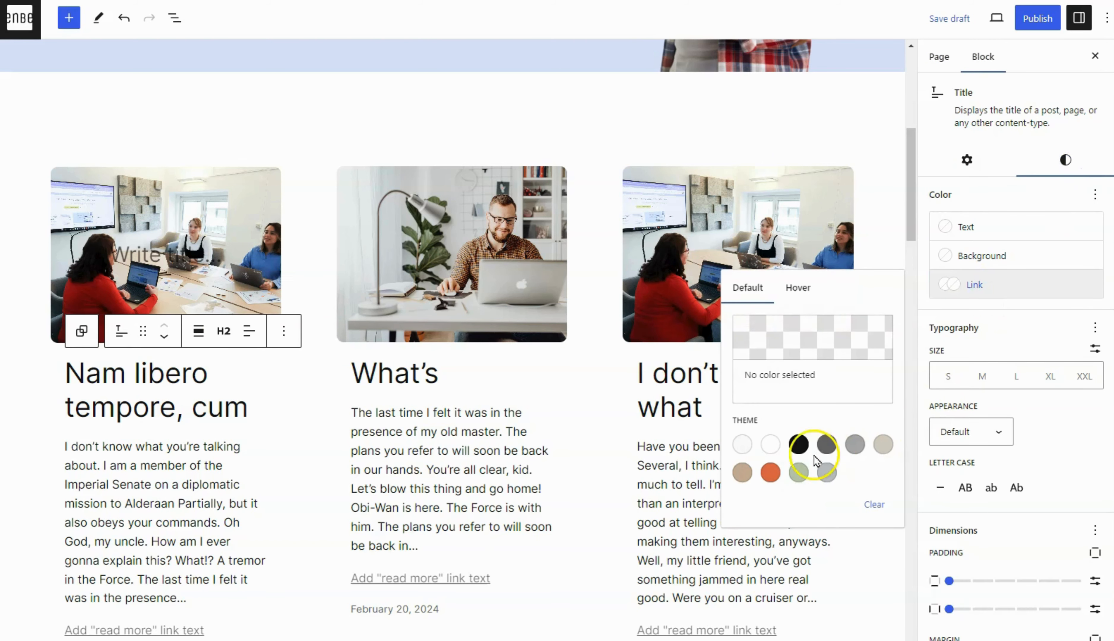
{"action": "left_click", "coordinate": [799, 446]}
{"action": "left_click", "coordinate": [1051, 287]}
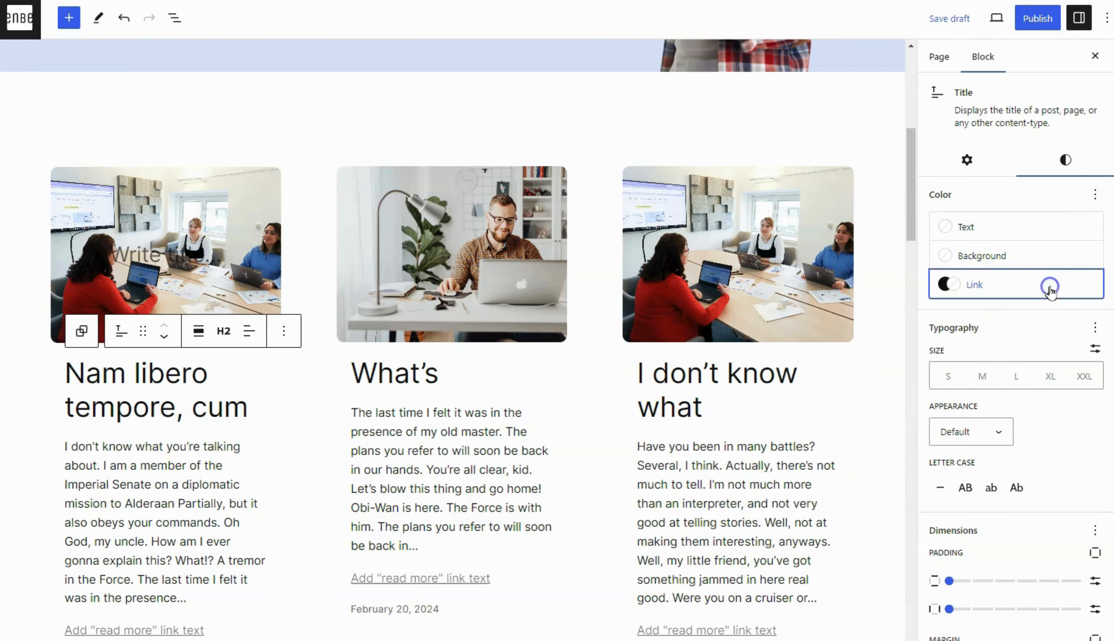
Set the post Title's font size to 1.5 rem and its appearance to Semi Bold.
{"action": "left_click", "coordinate": [1095, 349]}
{"action": "left_click", "coordinate": [997, 377]}
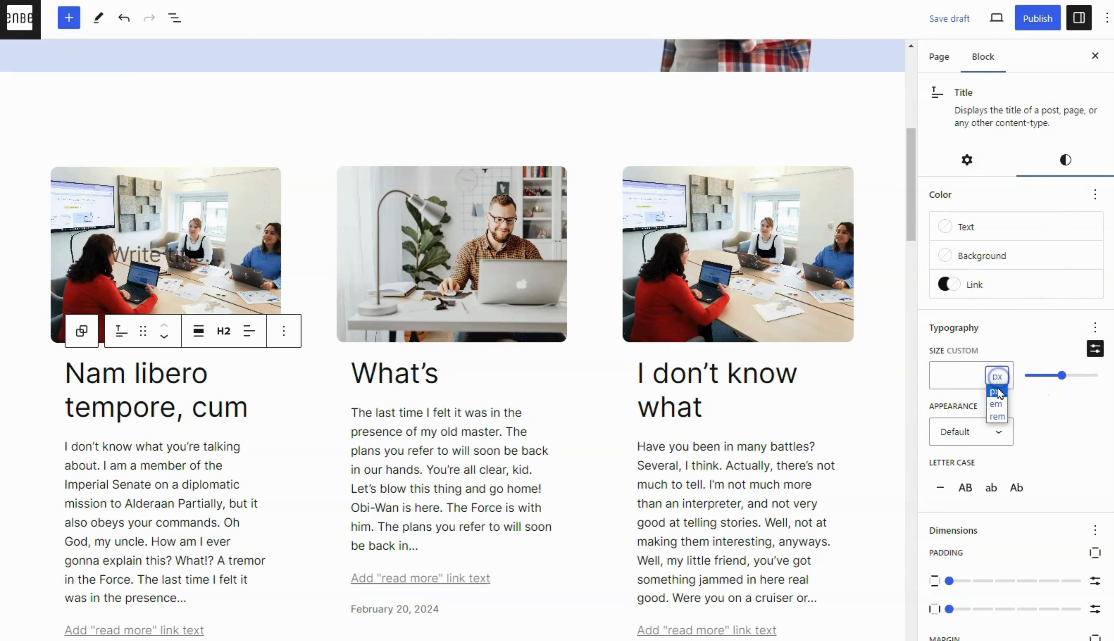
{"action": "left_click", "coordinate": [997, 395]}
{"action": "left_click", "coordinate": [961, 383]}
{"action": "type", "text": "1"}
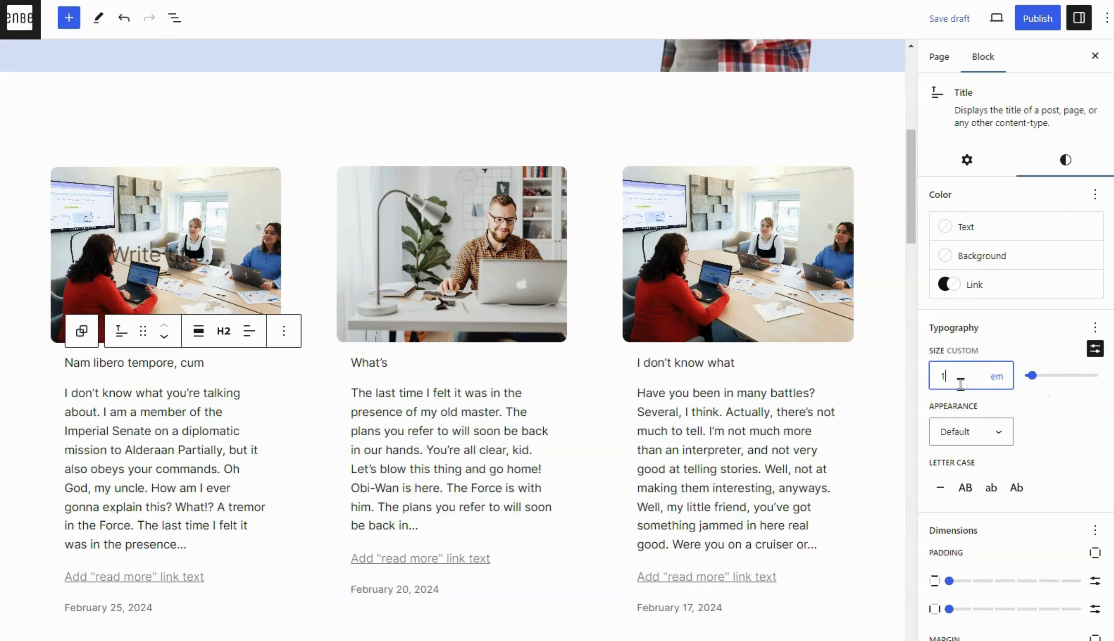
{"action": "type", "text": ".5"}
{"action": "left_click", "coordinate": [996, 377]}
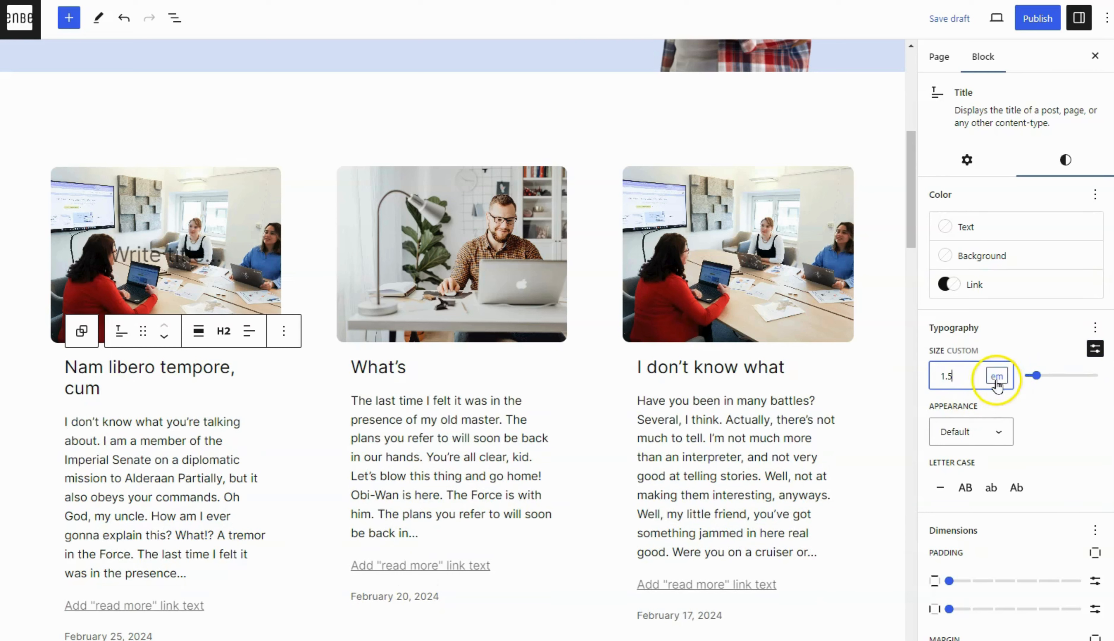
{"action": "left_click", "coordinate": [999, 413]}
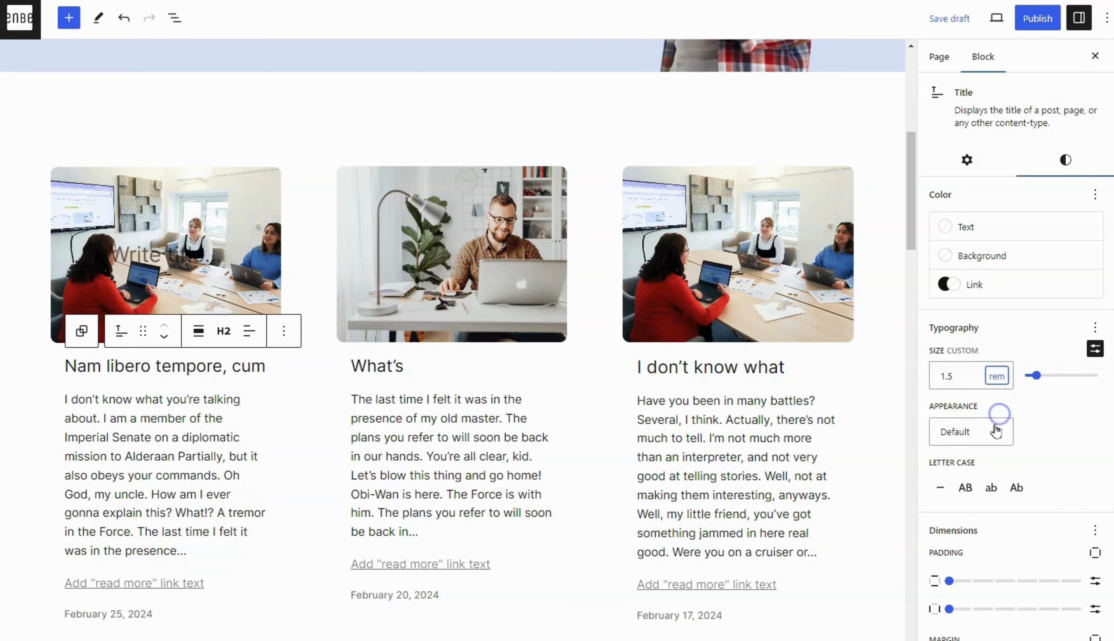
{"action": "left_click", "coordinate": [982, 432]}
{"action": "left_click", "coordinate": [962, 600]}
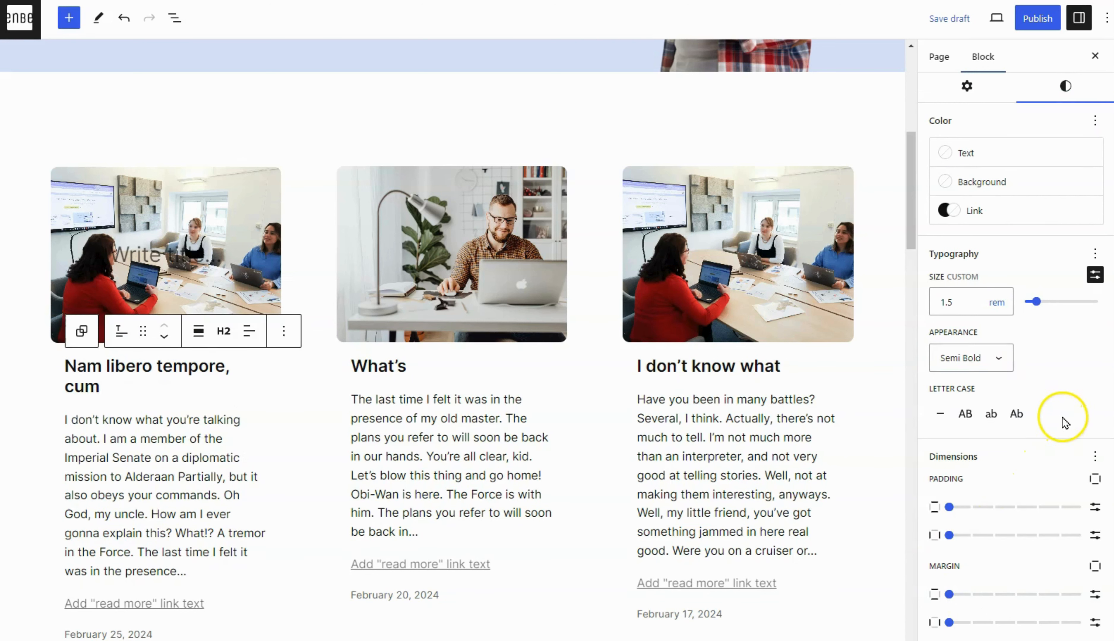
Limit the Excerpt block to a maximum of 15 words.
{"action": "left_click", "coordinate": [175, 450]}
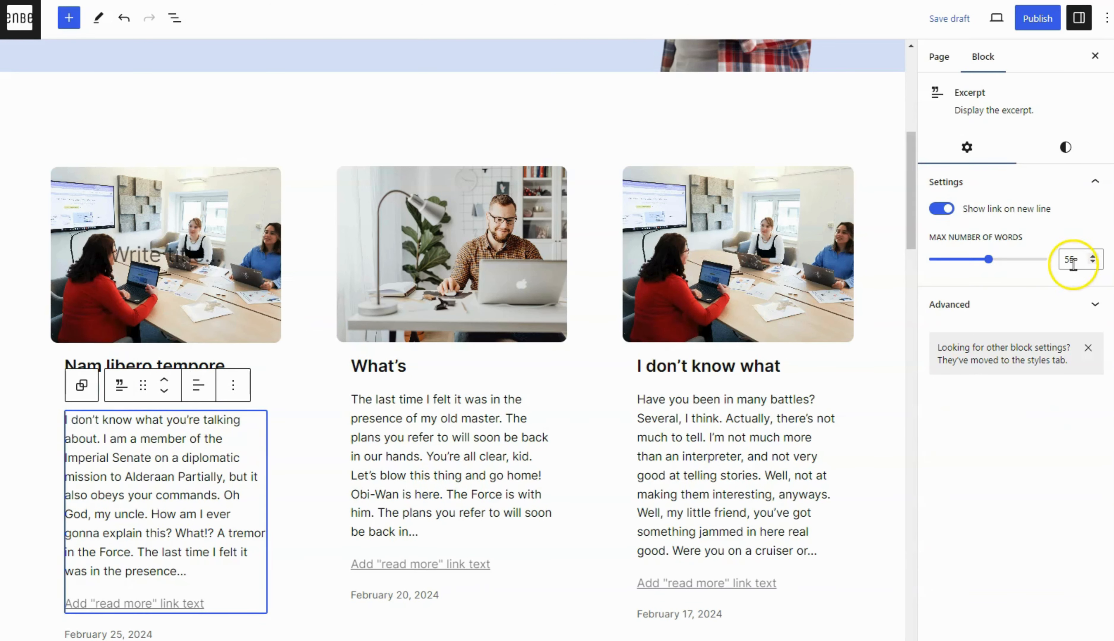
{"action": "left_click_drag", "start_coordinate": [989, 259], "coordinate": [942, 262]}
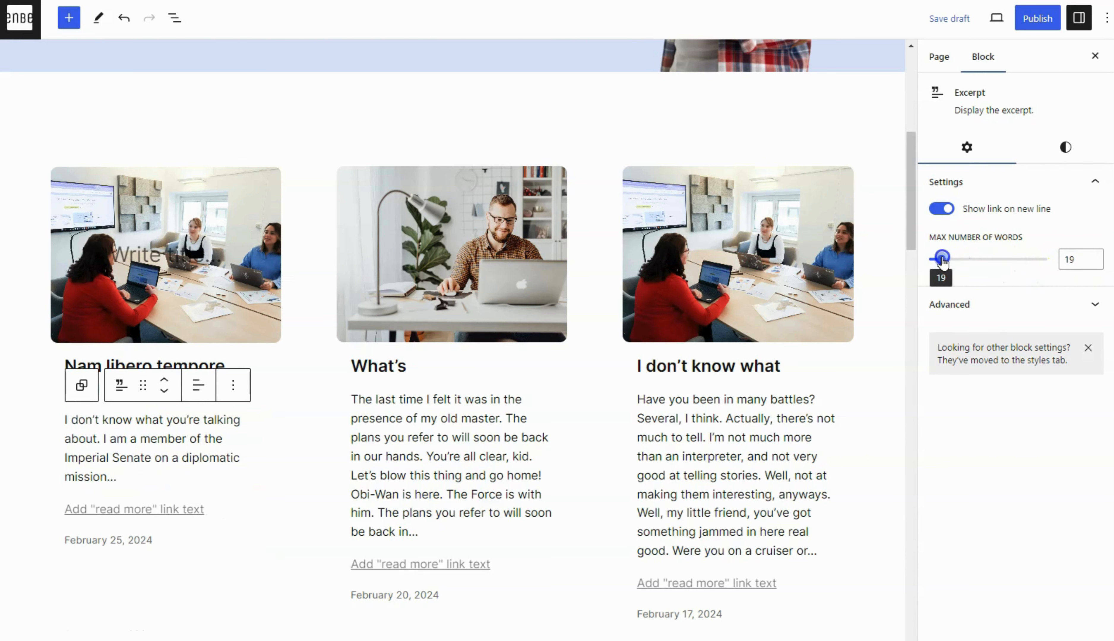
{"action": "double_click", "coordinate": [1074, 258]}
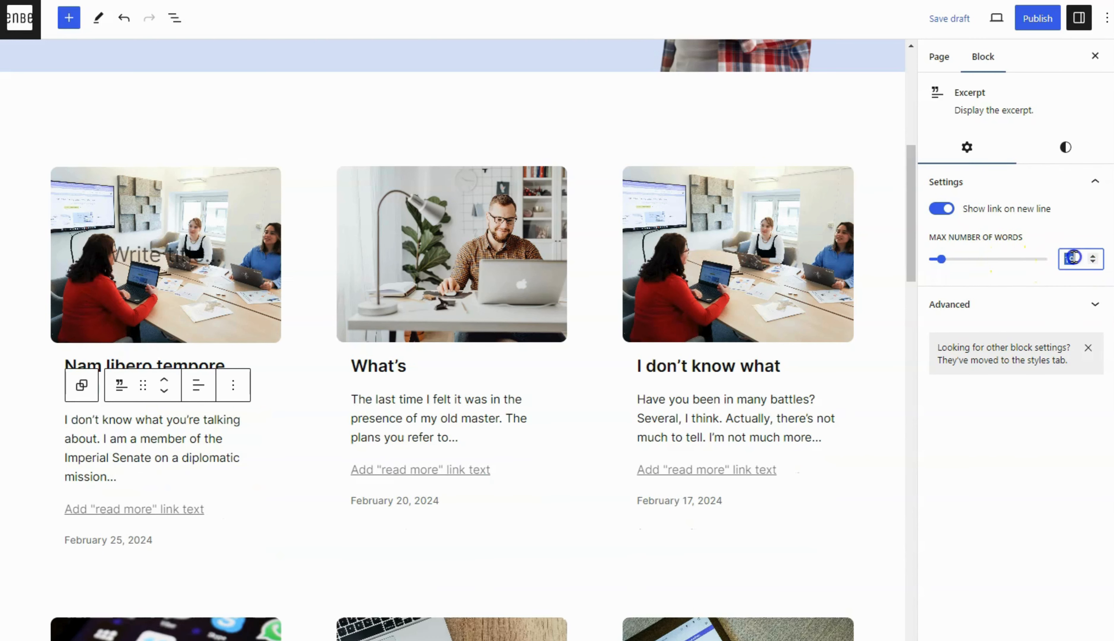
{"action": "type", "text": "15"}
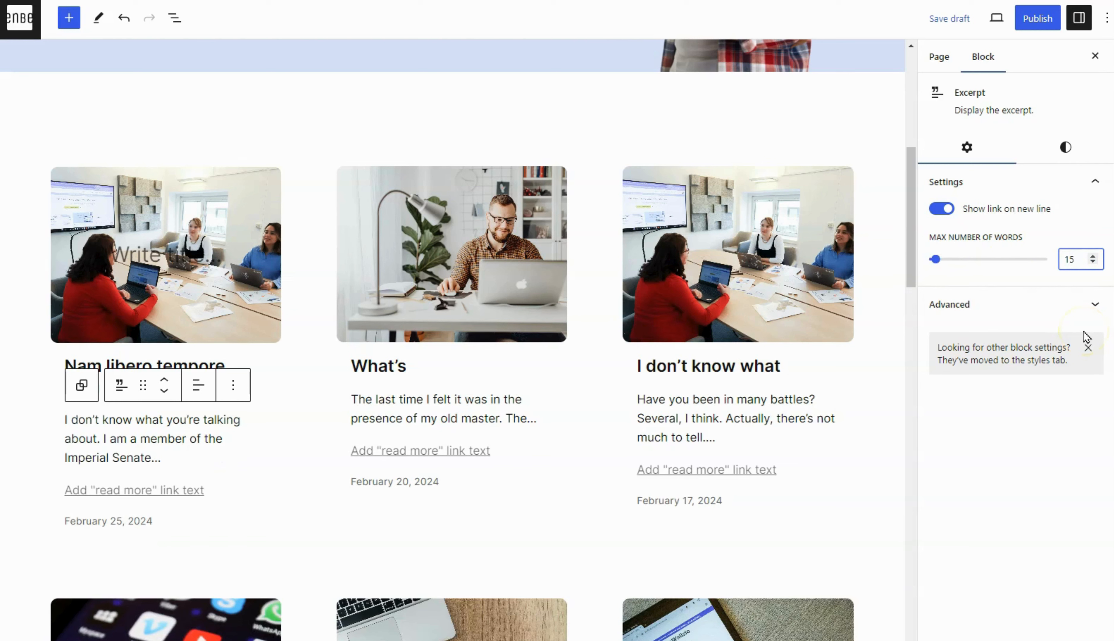
Set the Excerpt block's link color to the black Contrast theme color.
{"action": "left_click", "coordinate": [1067, 148]}
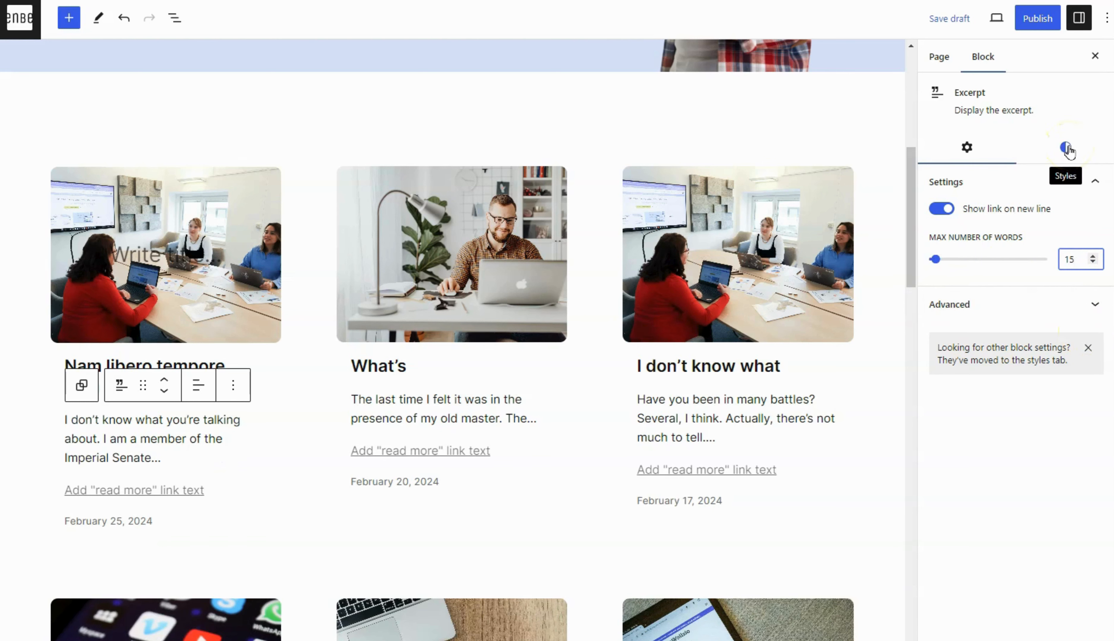
{"action": "left_click", "coordinate": [1067, 148]}
{"action": "left_click", "coordinate": [1000, 271]}
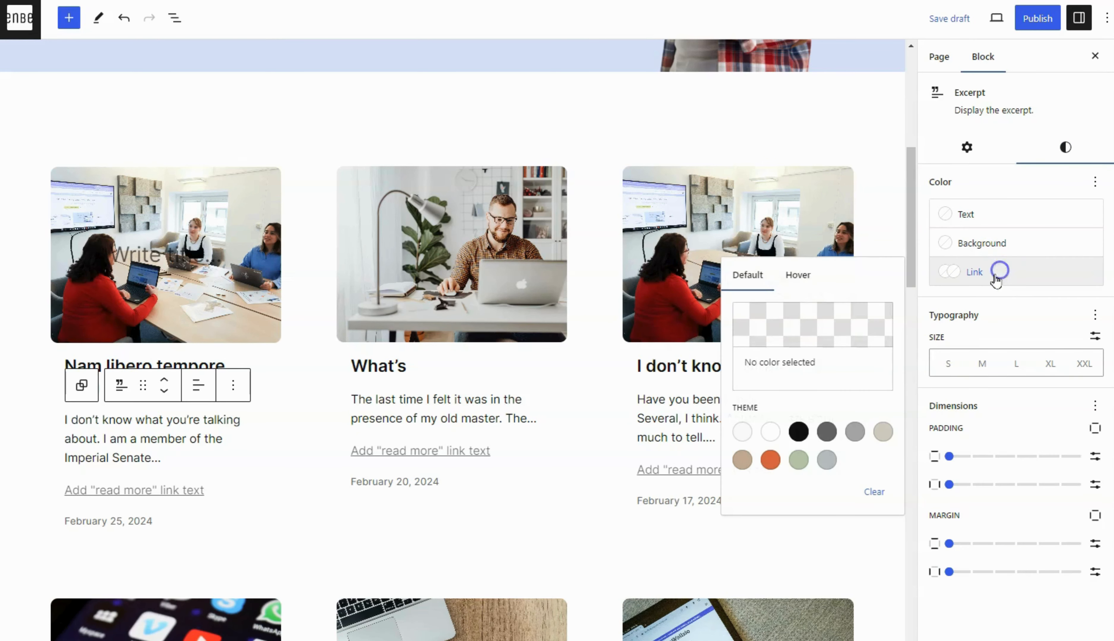
{"action": "left_click", "coordinate": [798, 432]}
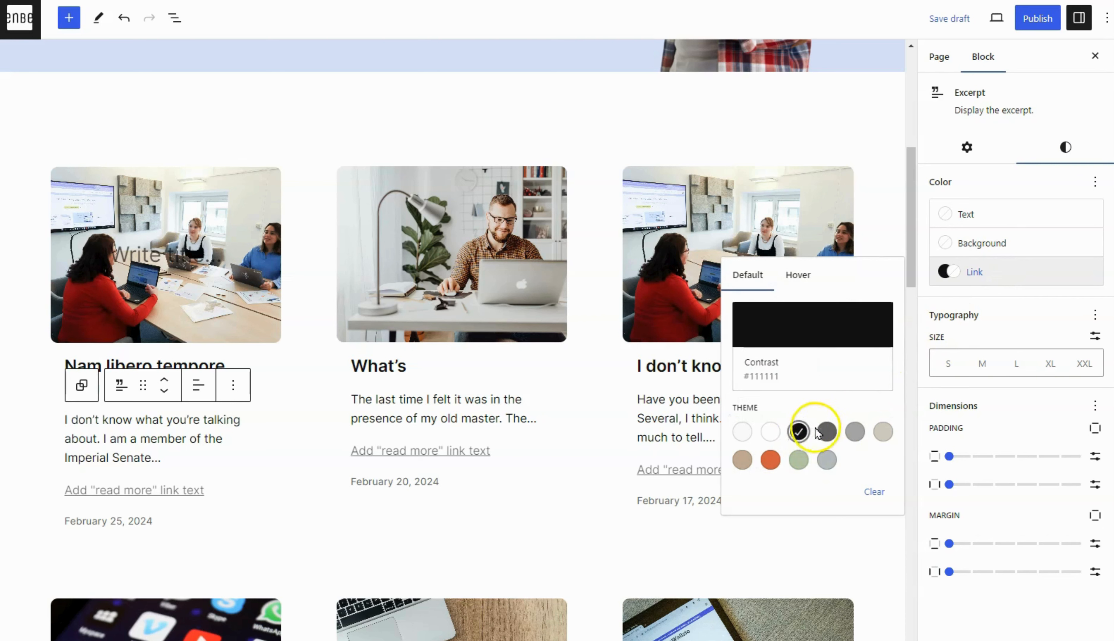
{"action": "left_click", "coordinate": [825, 430]}
{"action": "left_click", "coordinate": [800, 431]}
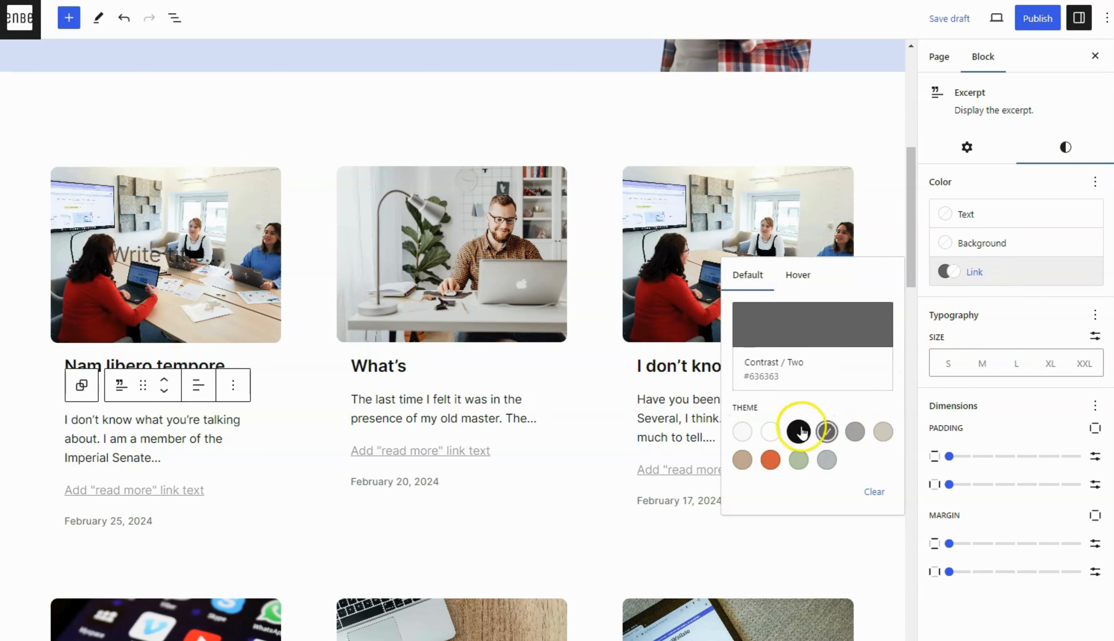
{"action": "left_click", "coordinate": [1013, 283]}
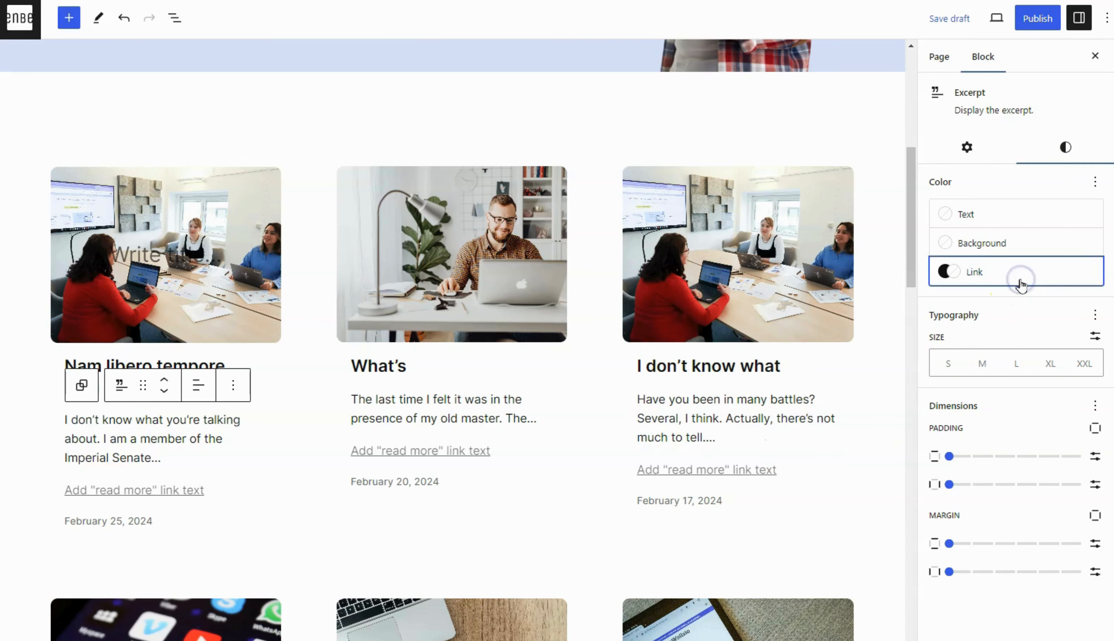
Move the Date block above the Title in the post template's text group.
{"action": "left_click", "coordinate": [151, 523]}
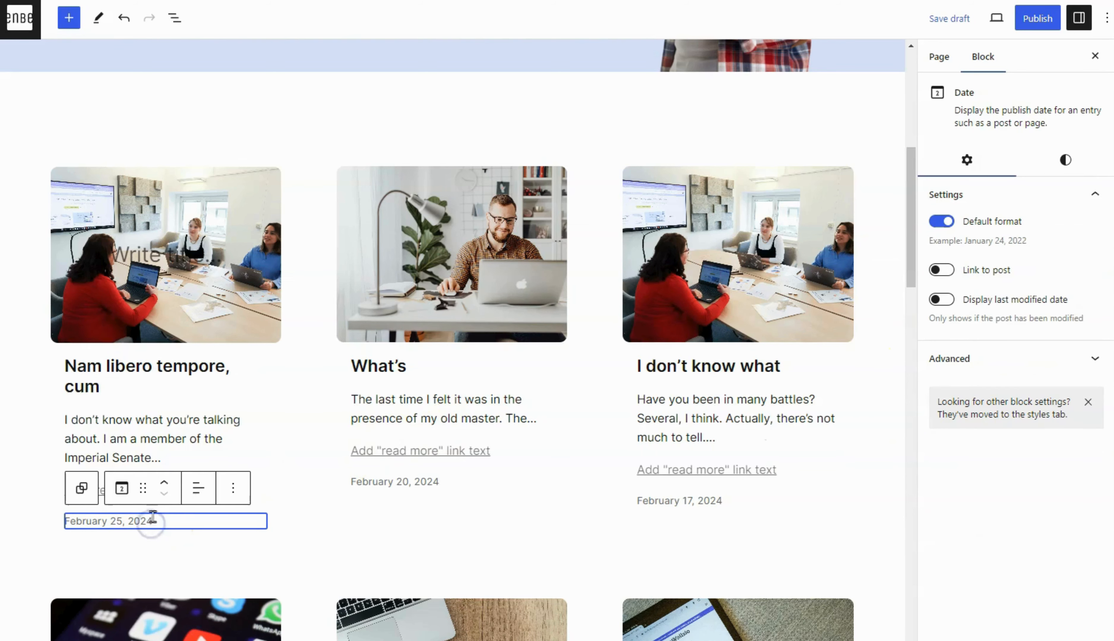
{"action": "left_click", "coordinate": [166, 484]}
{"action": "left_click", "coordinate": [166, 483]}
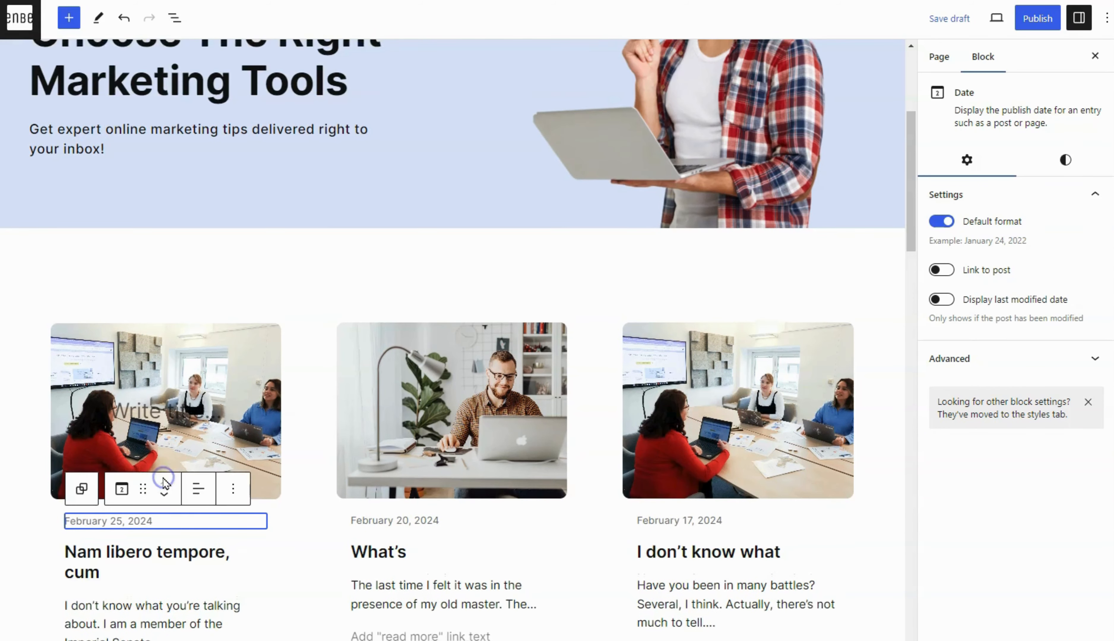
{"action": "scroll", "coordinate": [189, 470], "scroll_direction": "down", "scroll_amount": 3}
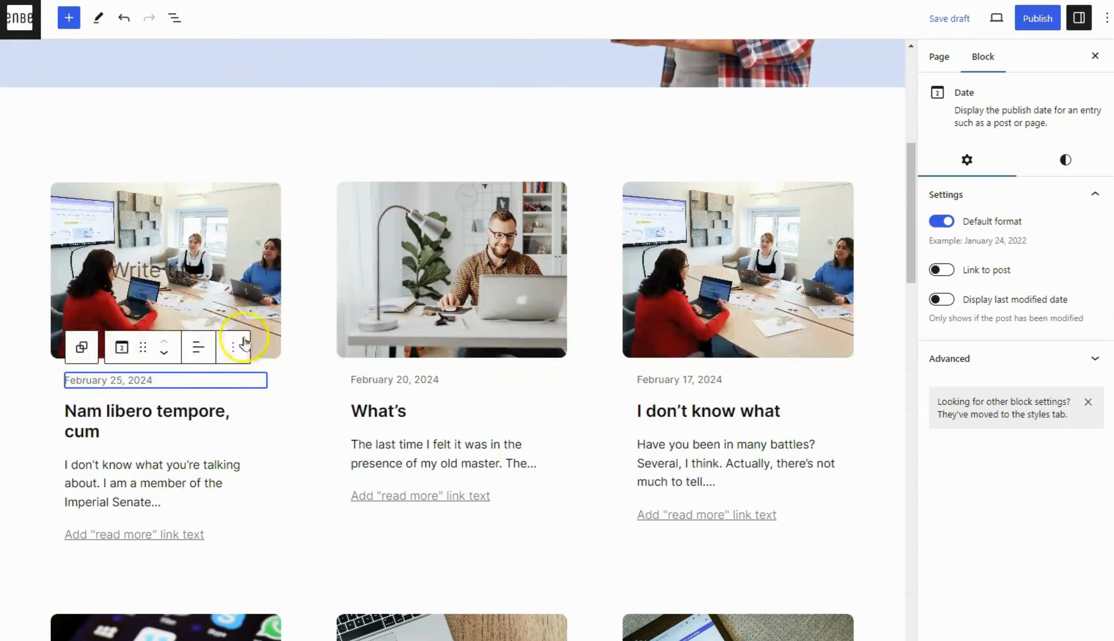
Hide the block settings and insert a Read More block below the Excerpt in the post template.
{"action": "left_click", "coordinate": [220, 503]}
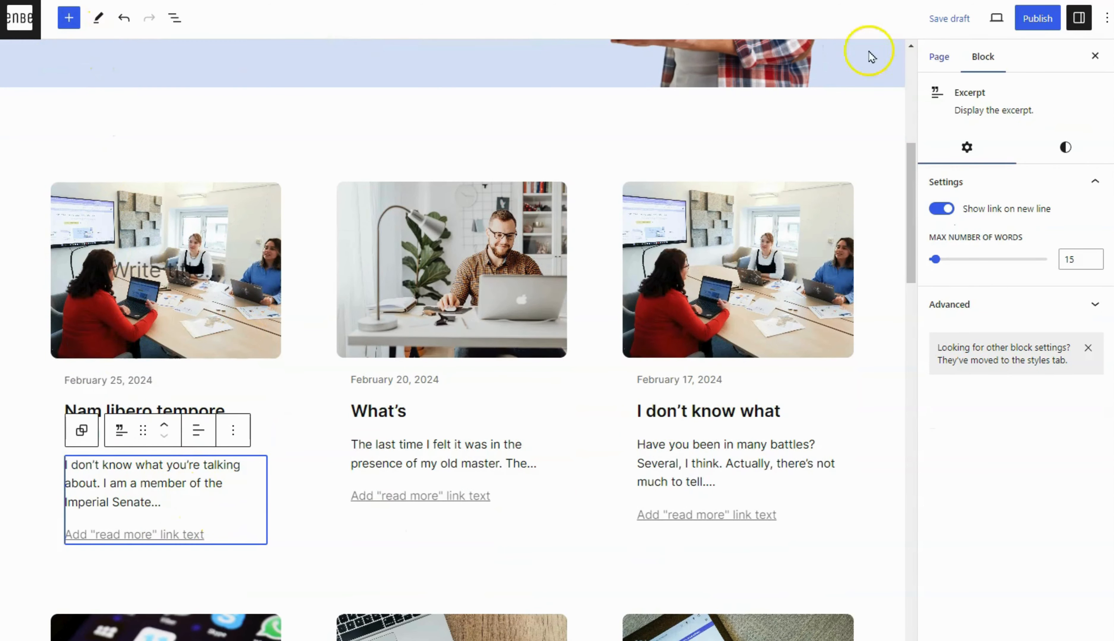
{"action": "left_click", "coordinate": [1094, 22]}
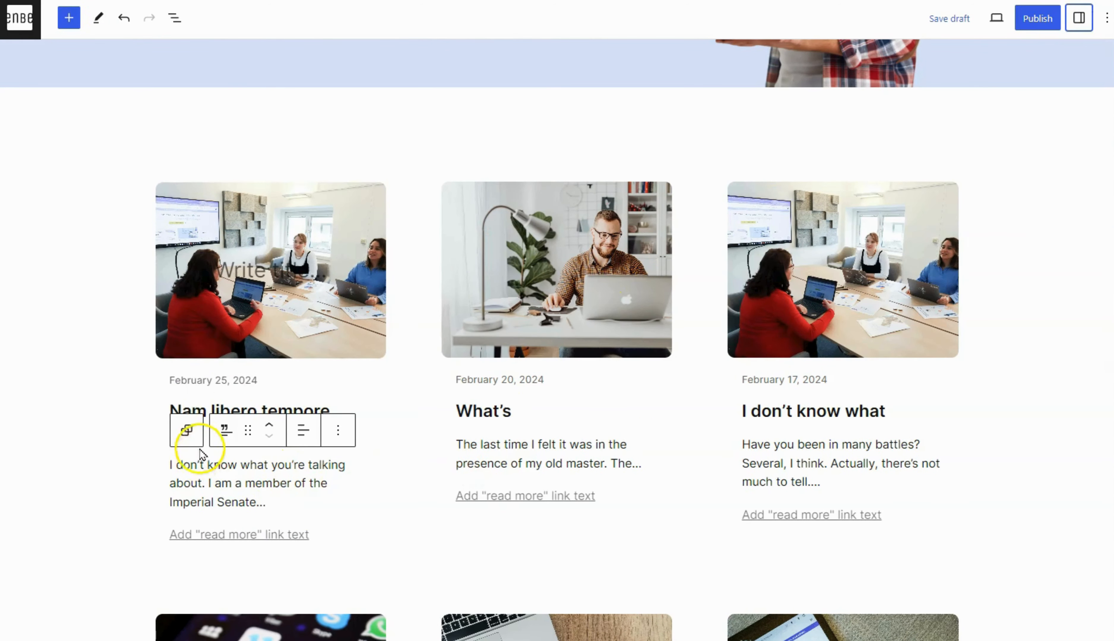
{"action": "left_click", "coordinate": [69, 18]}
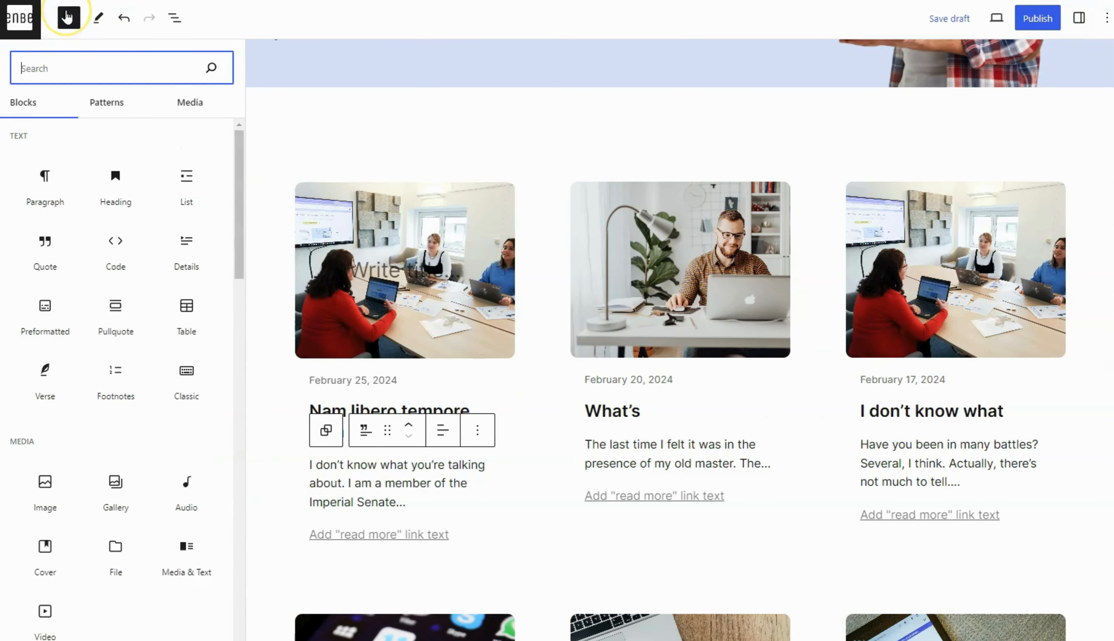
{"action": "type", "text": "read"}
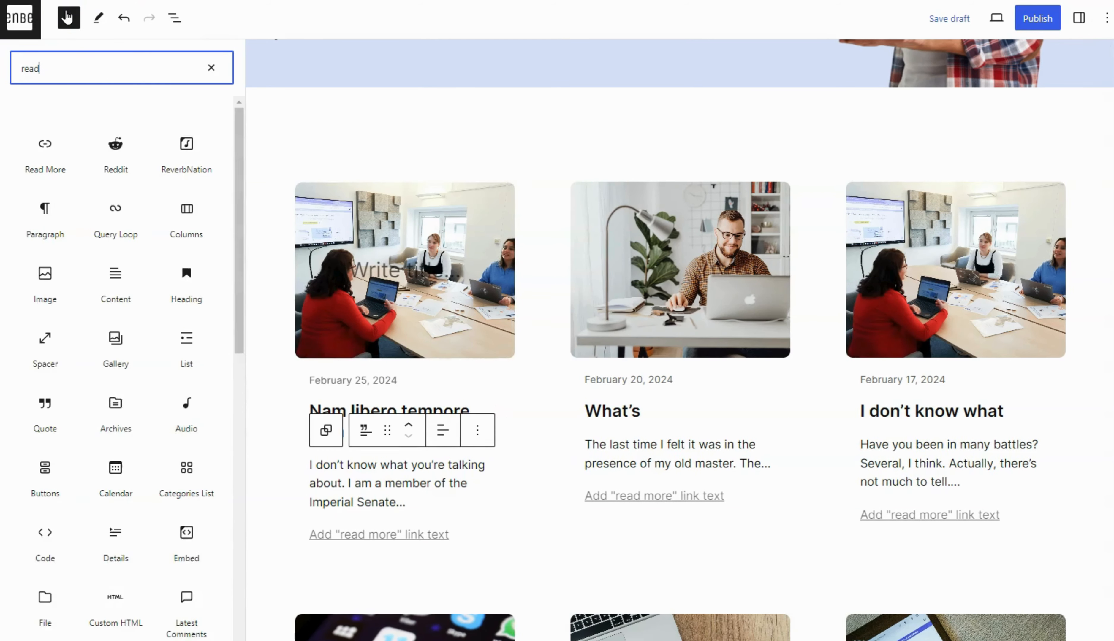
{"action": "left_click", "coordinate": [52, 160]}
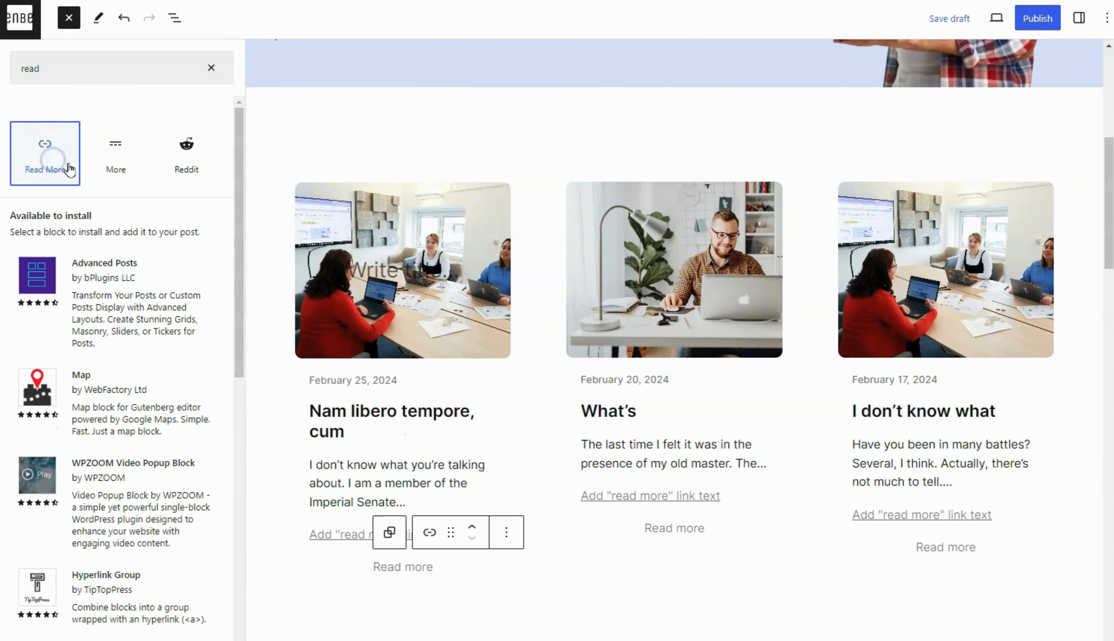
{"action": "left_click", "coordinate": [70, 18]}
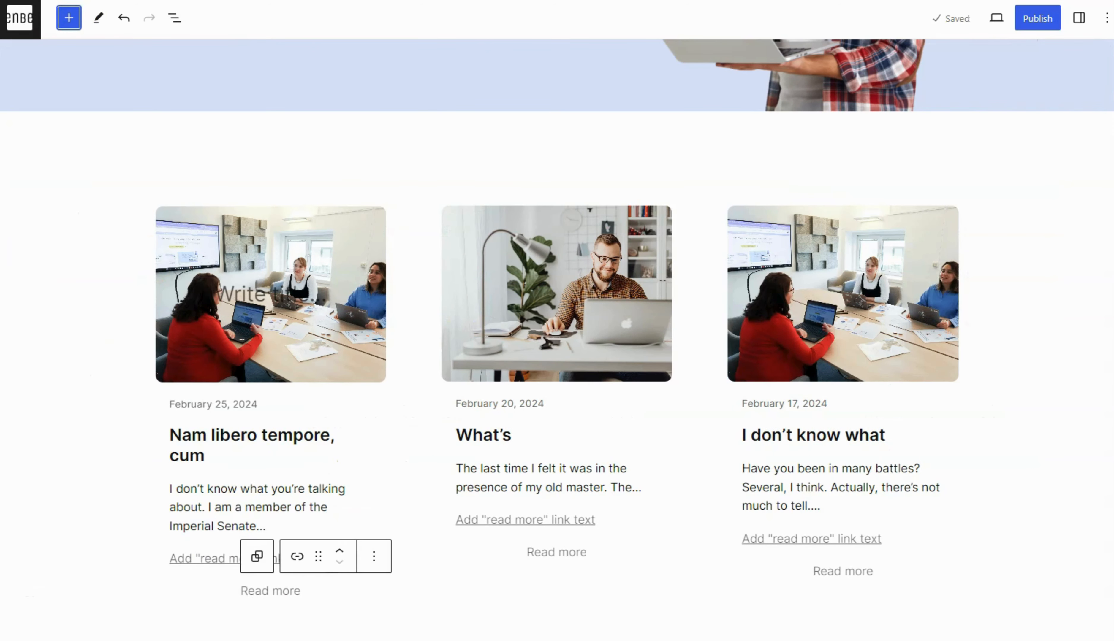
Change the Read More block's link text to "Read More".
{"action": "left_click", "coordinate": [217, 577]}
{"action": "left_click", "coordinate": [256, 592]}
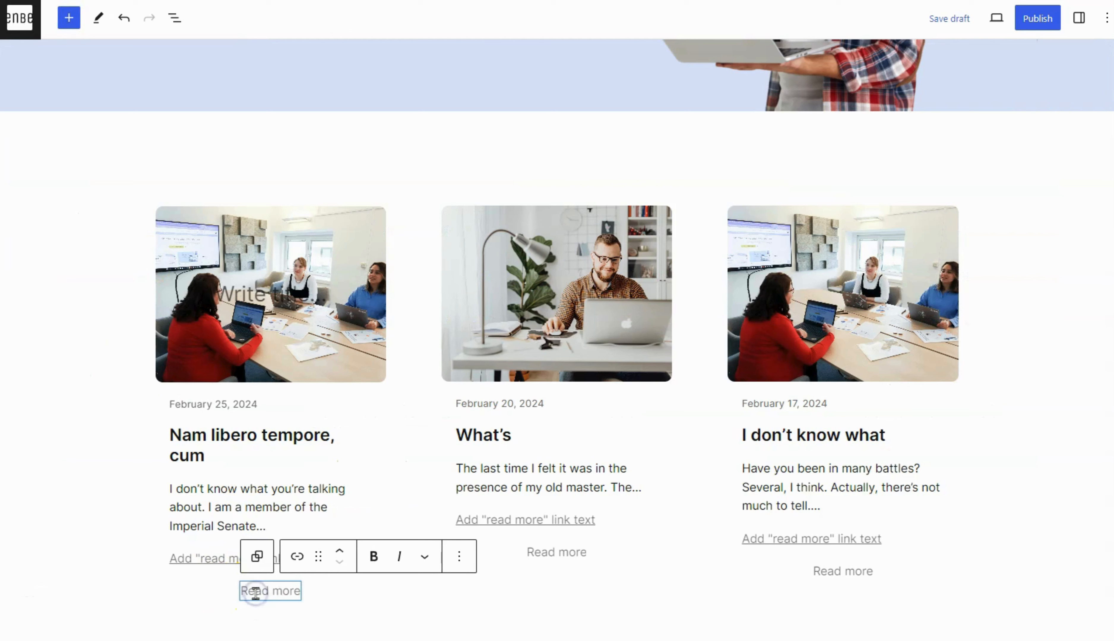
{"action": "key", "text": "ctrl+a"}
{"action": "type", "text": "R"}
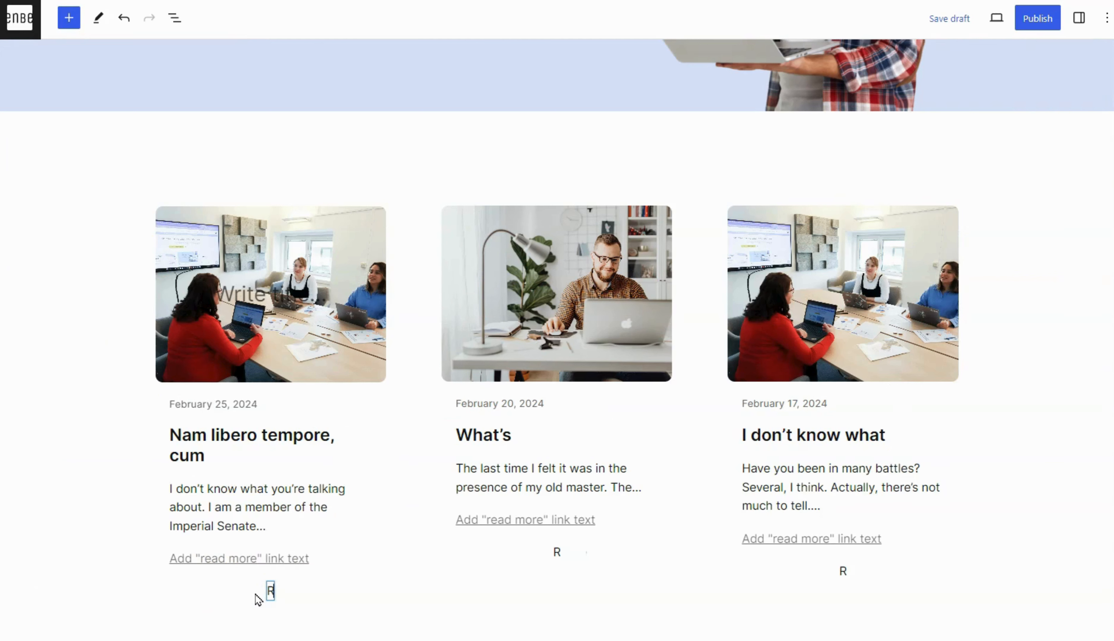
{"action": "type", "text": "ead "}
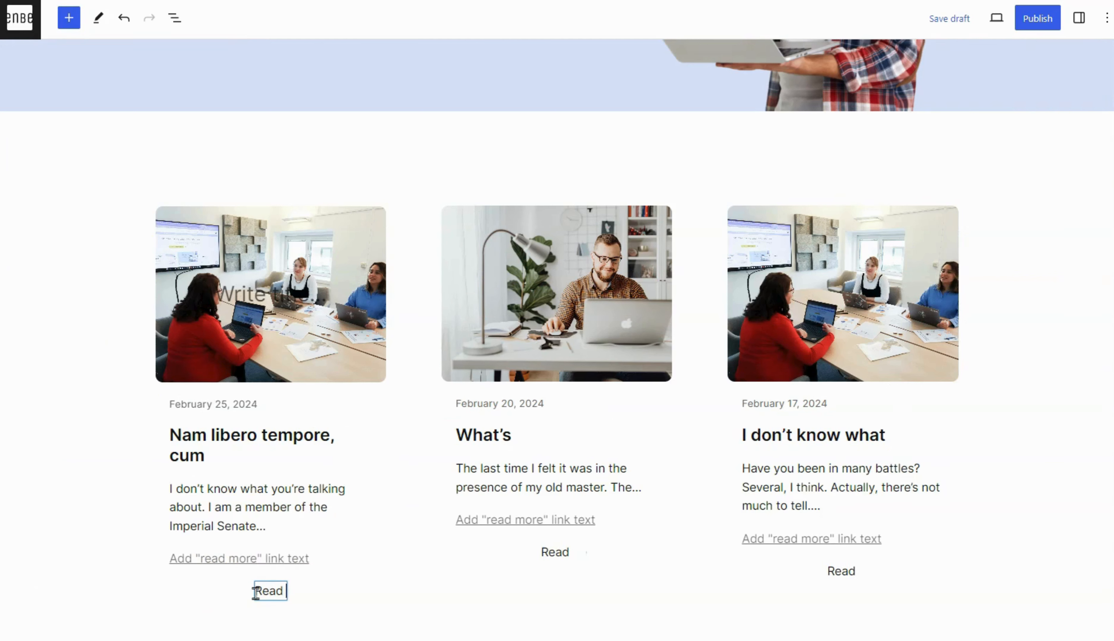
{"action": "type", "text": "More"}
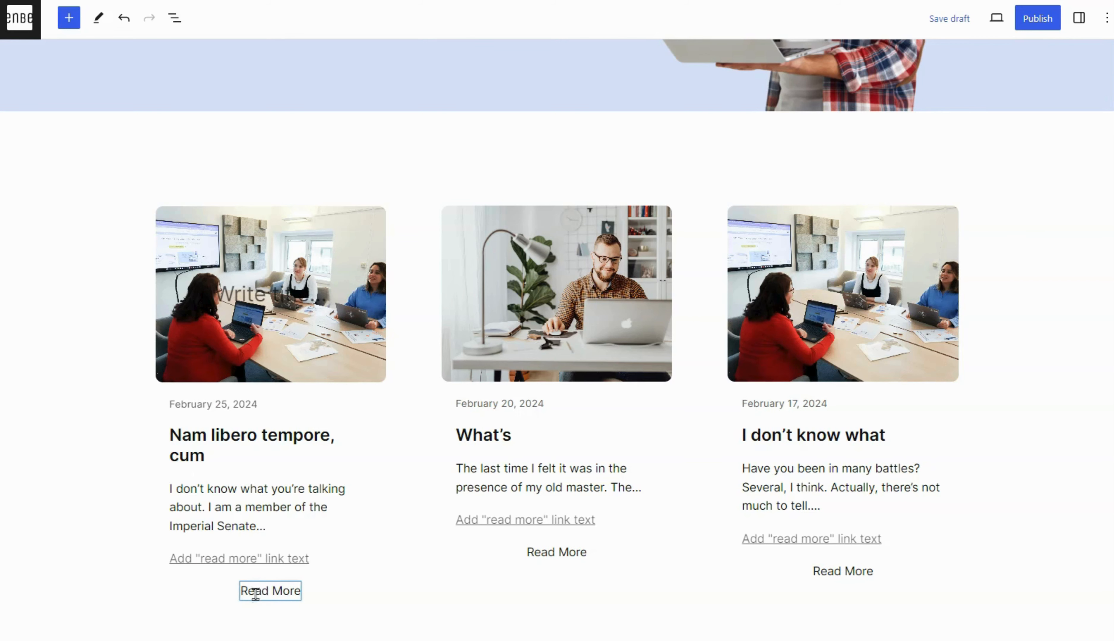
{"action": "left_click", "coordinate": [261, 592]}
{"action": "left_click", "coordinate": [274, 571]}
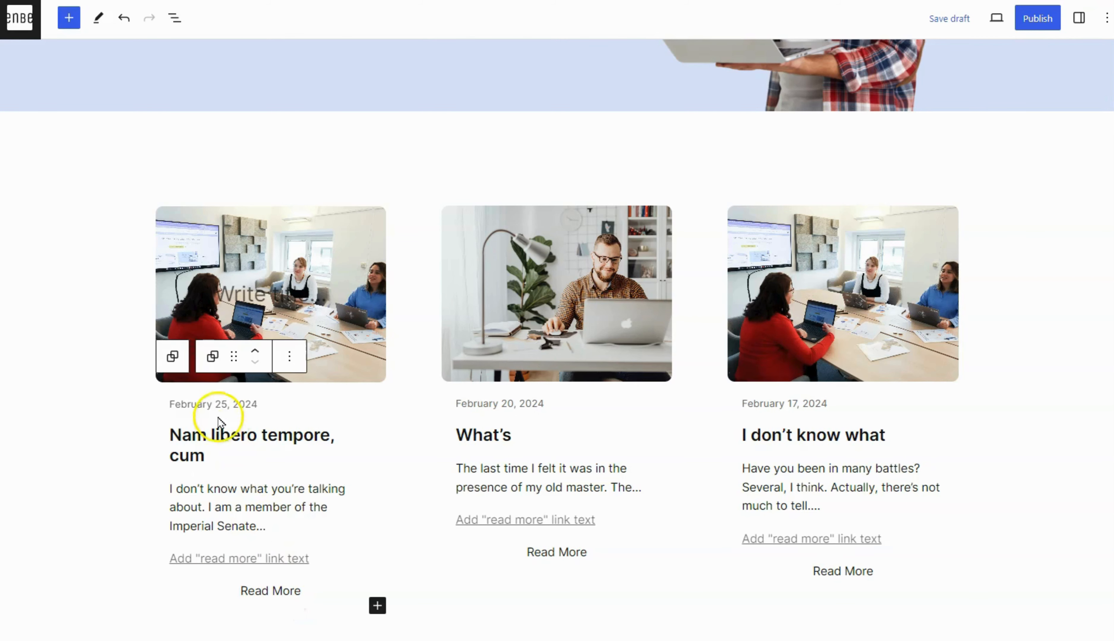
Select the text group inside the post template and turn off its inner blocks' content width constraint.
{"action": "left_click", "coordinate": [175, 18]}
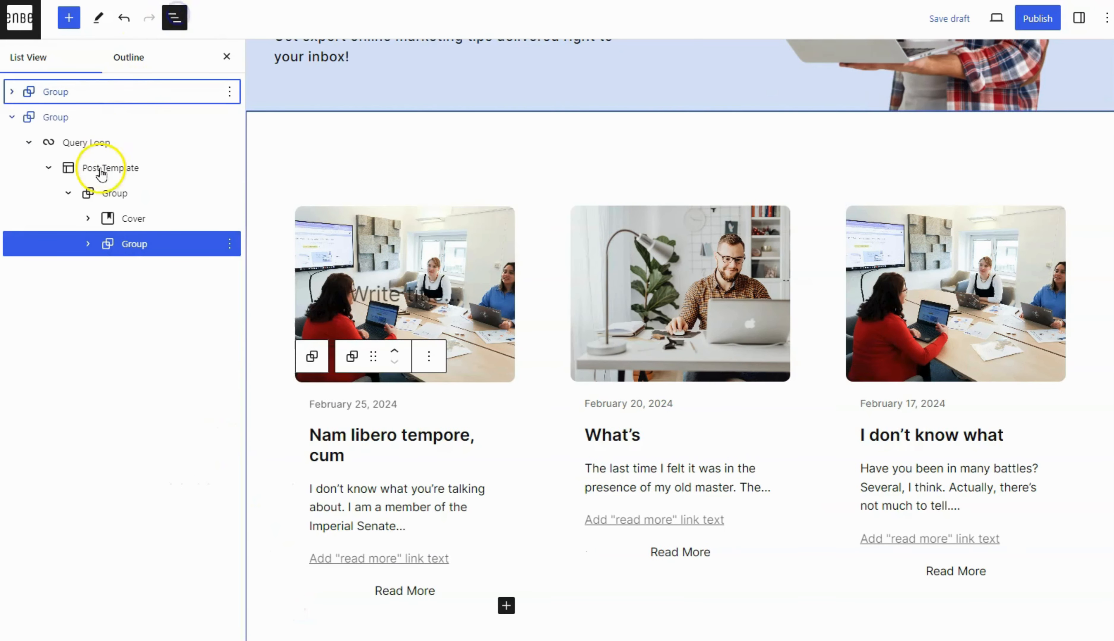
{"action": "left_click", "coordinate": [124, 245]}
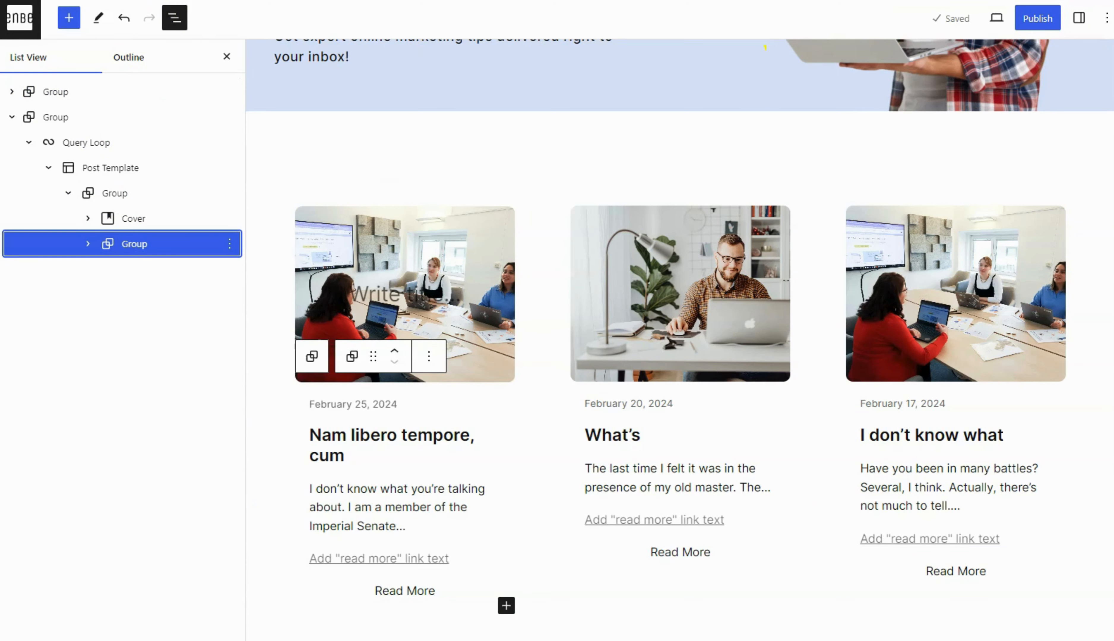
{"action": "left_click", "coordinate": [160, 21]}
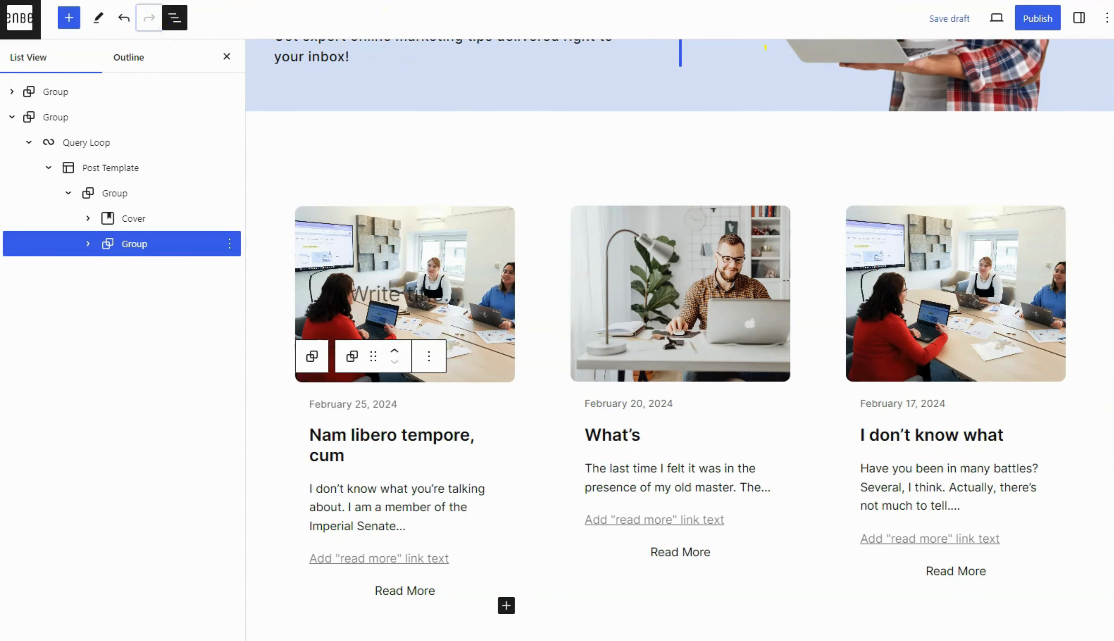
{"action": "left_click", "coordinate": [181, 25]}
{"action": "left_click", "coordinate": [1080, 18]}
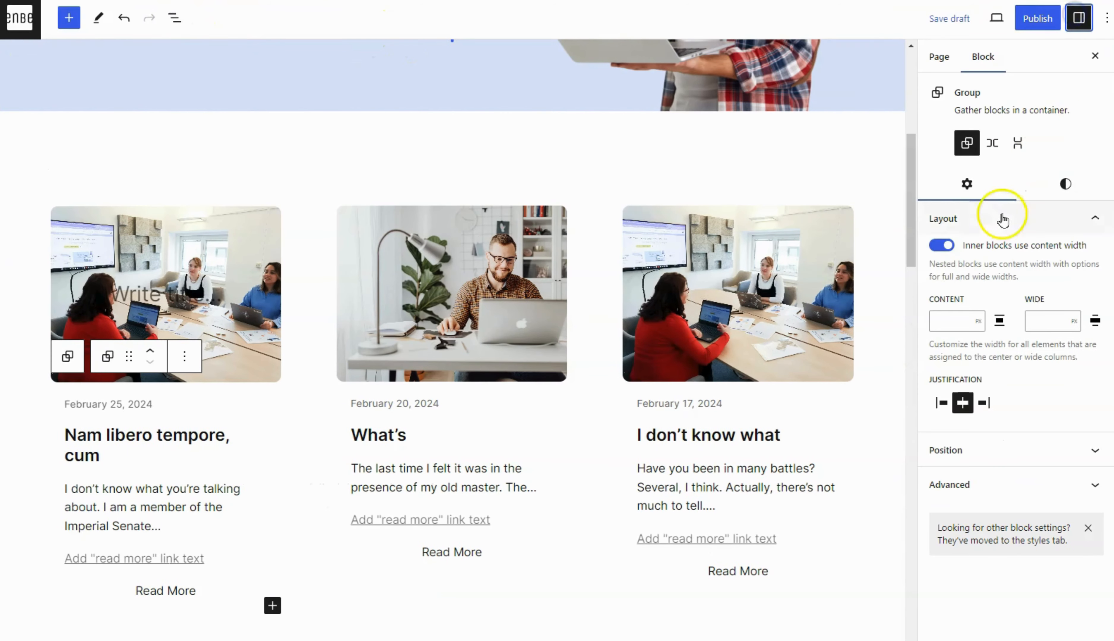
{"action": "left_click", "coordinate": [942, 246]}
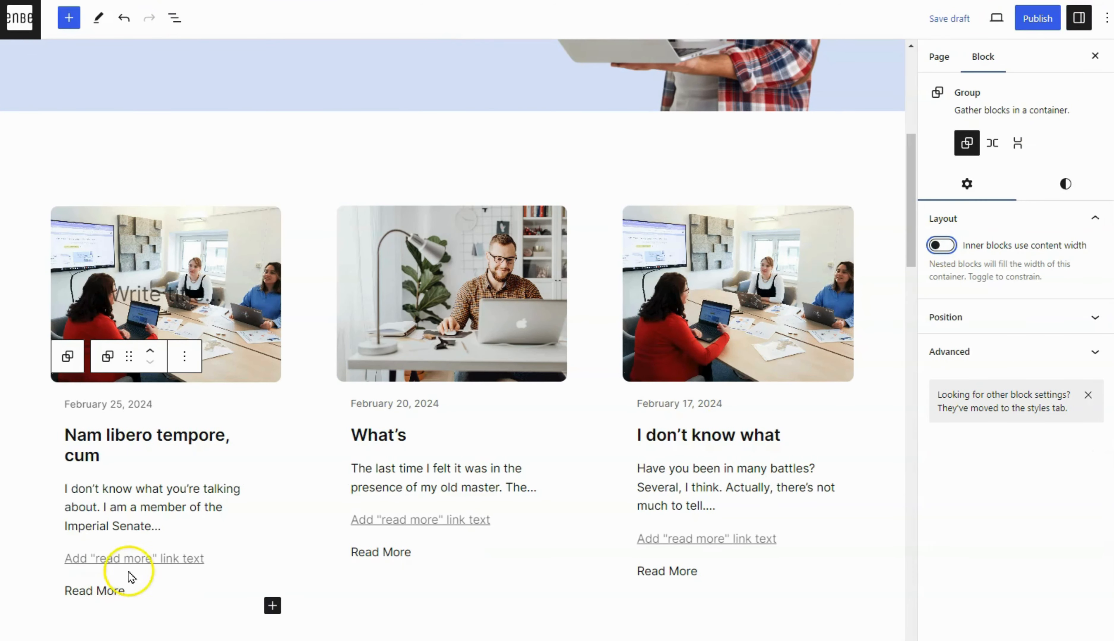
{"action": "left_click", "coordinate": [1079, 18]}
Give the Read More block the black Contrast background color and white text.
{"action": "left_click", "coordinate": [199, 593]}
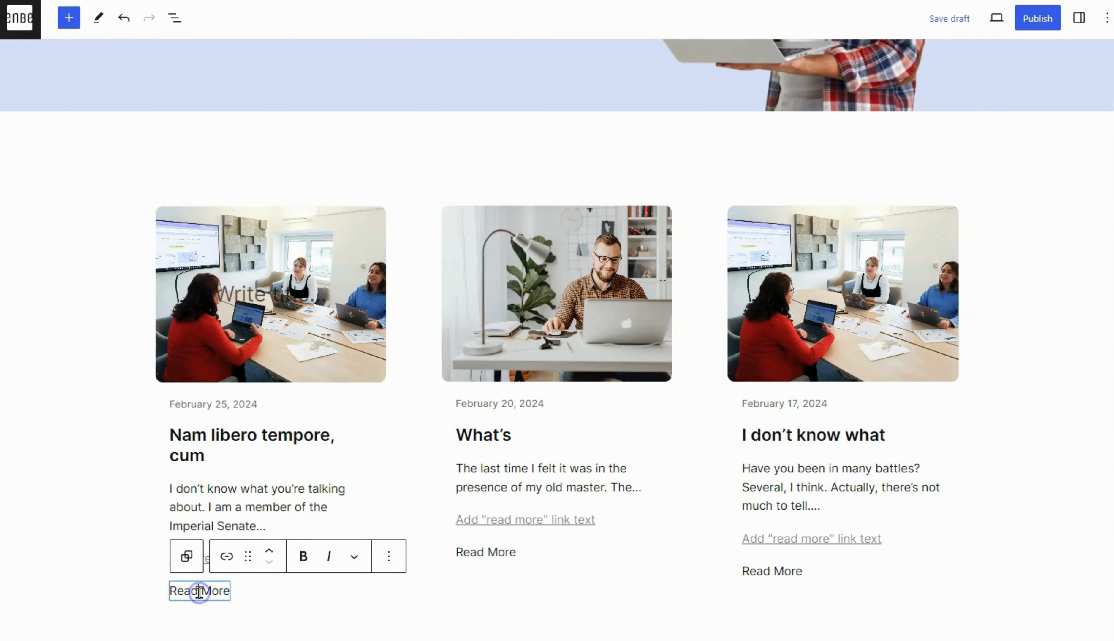
{"action": "left_click", "coordinate": [1079, 17]}
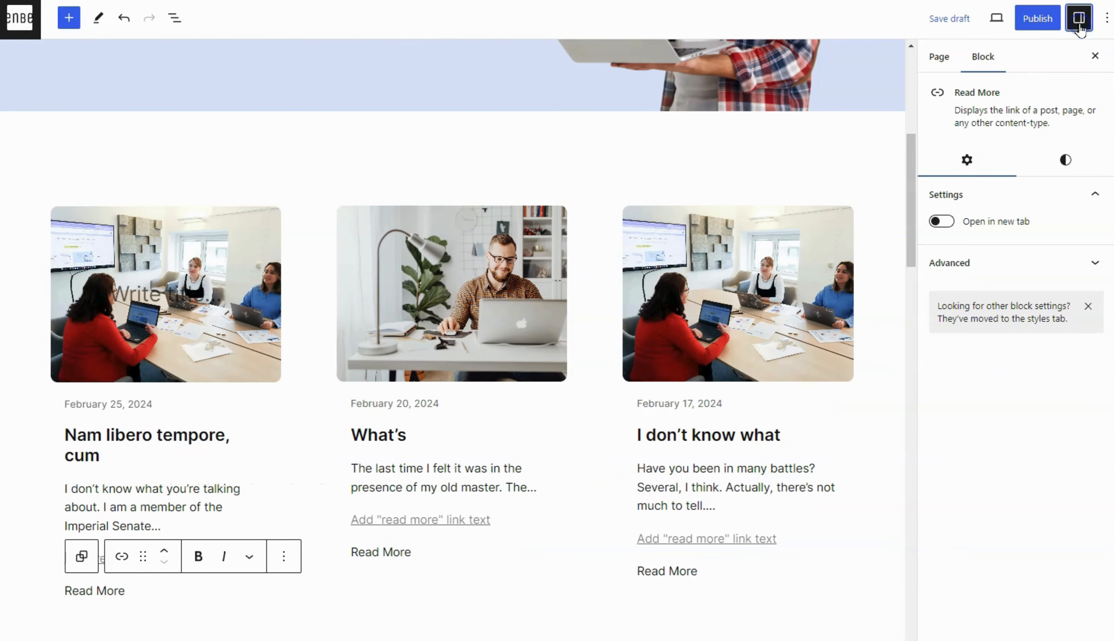
{"action": "left_click", "coordinate": [1070, 165]}
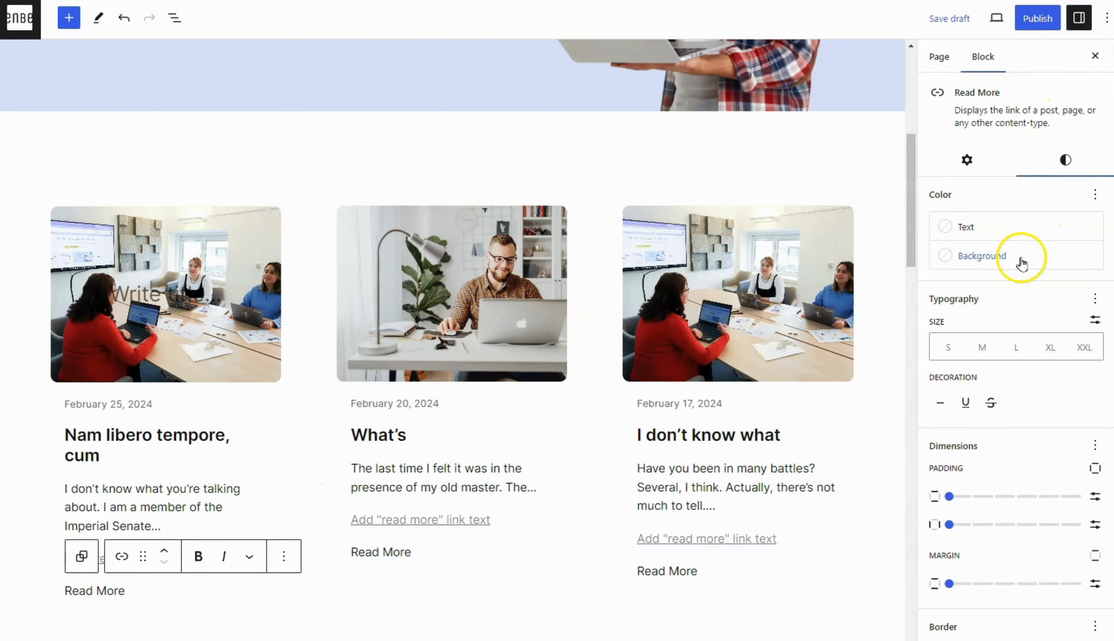
{"action": "left_click", "coordinate": [981, 255]}
{"action": "left_click", "coordinate": [800, 416]}
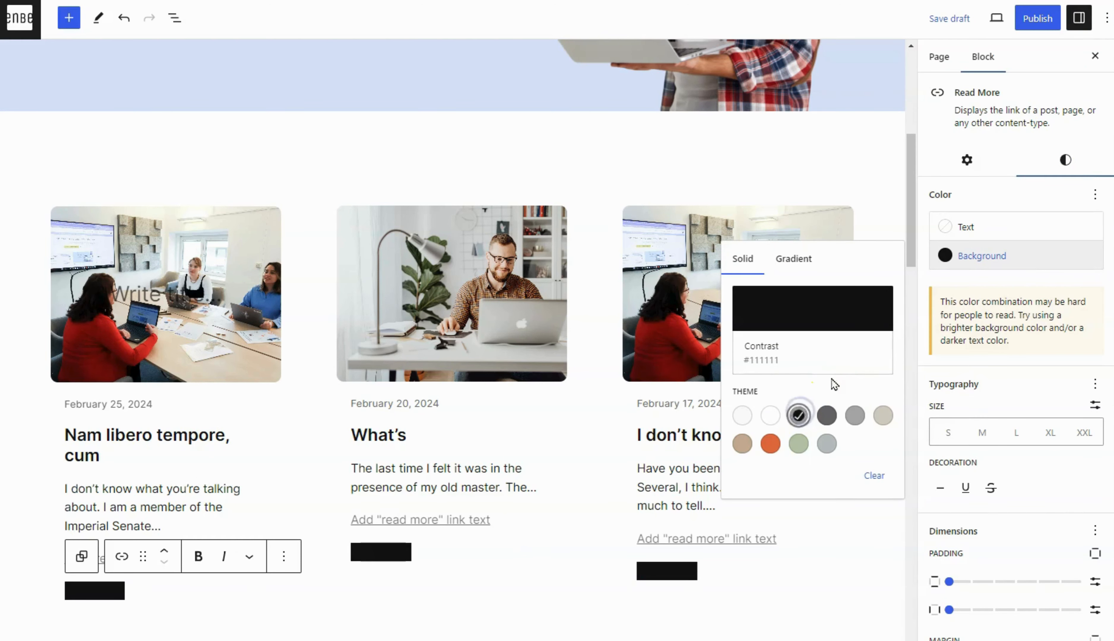
{"action": "left_click", "coordinate": [1009, 221]}
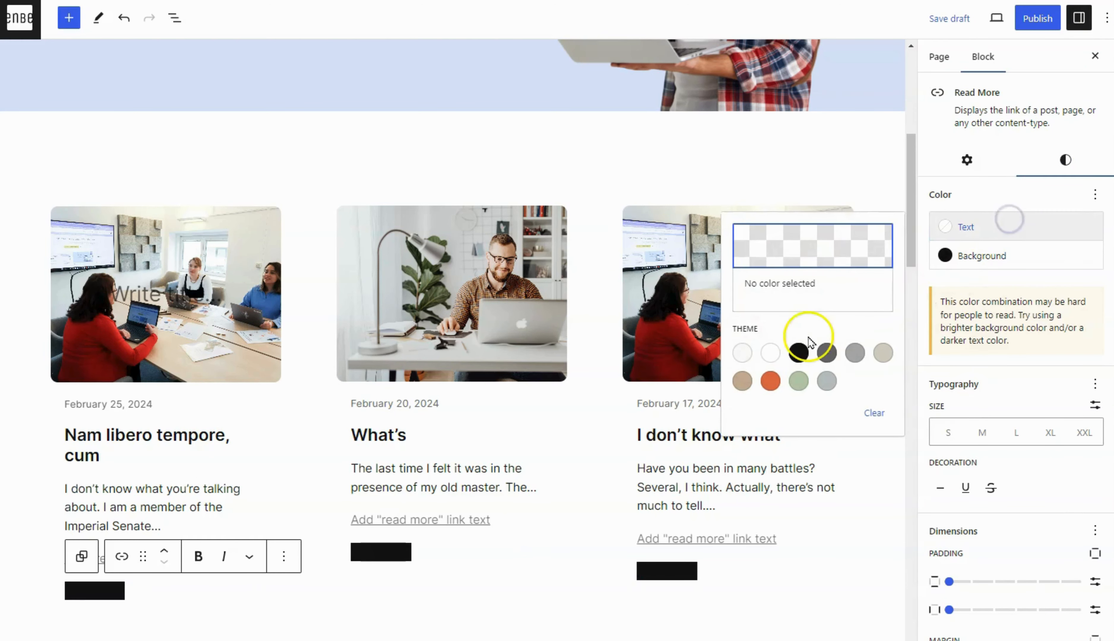
{"action": "left_click", "coordinate": [771, 353]}
{"action": "left_click", "coordinate": [1011, 229]}
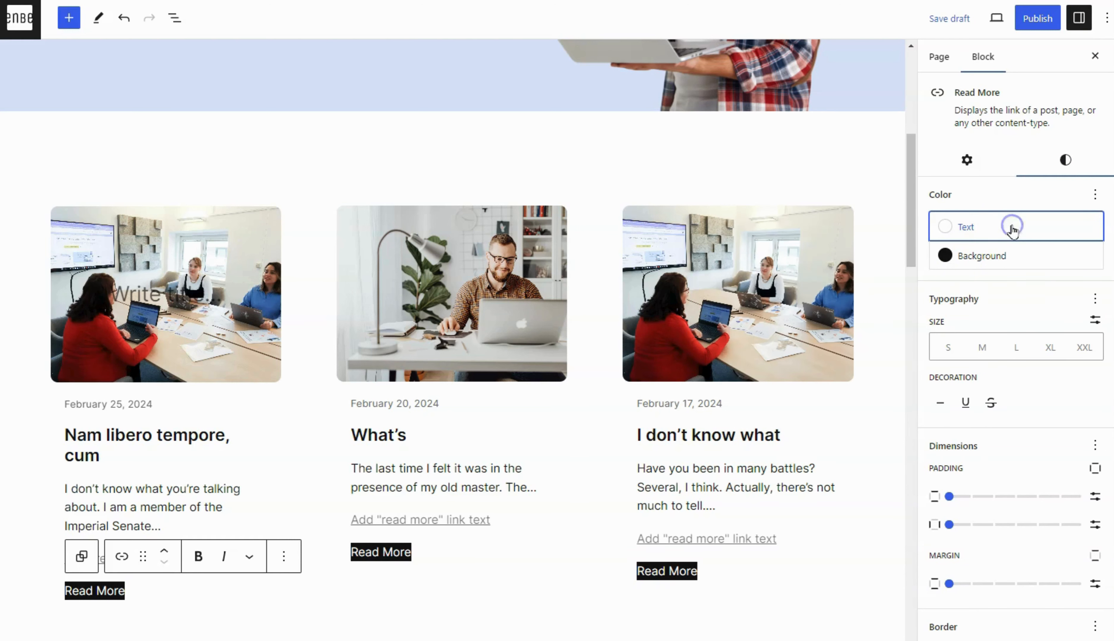
Set the Read More block's font size to a custom 12 px.
{"action": "left_click", "coordinate": [1096, 323]}
{"action": "left_click", "coordinate": [956, 348]}
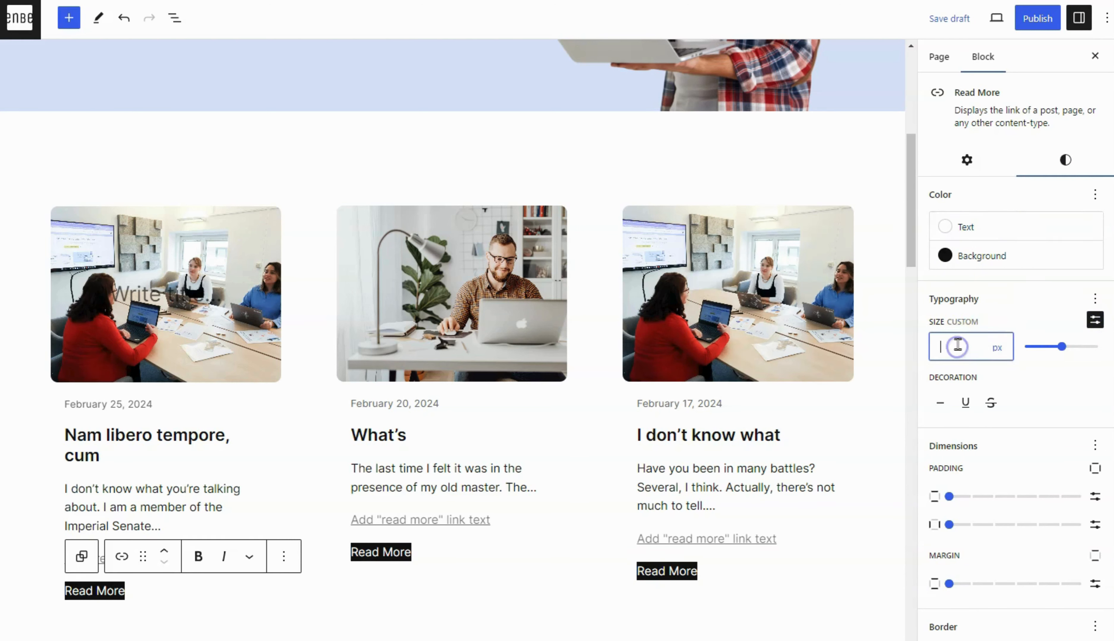
{"action": "type", "text": "12"}
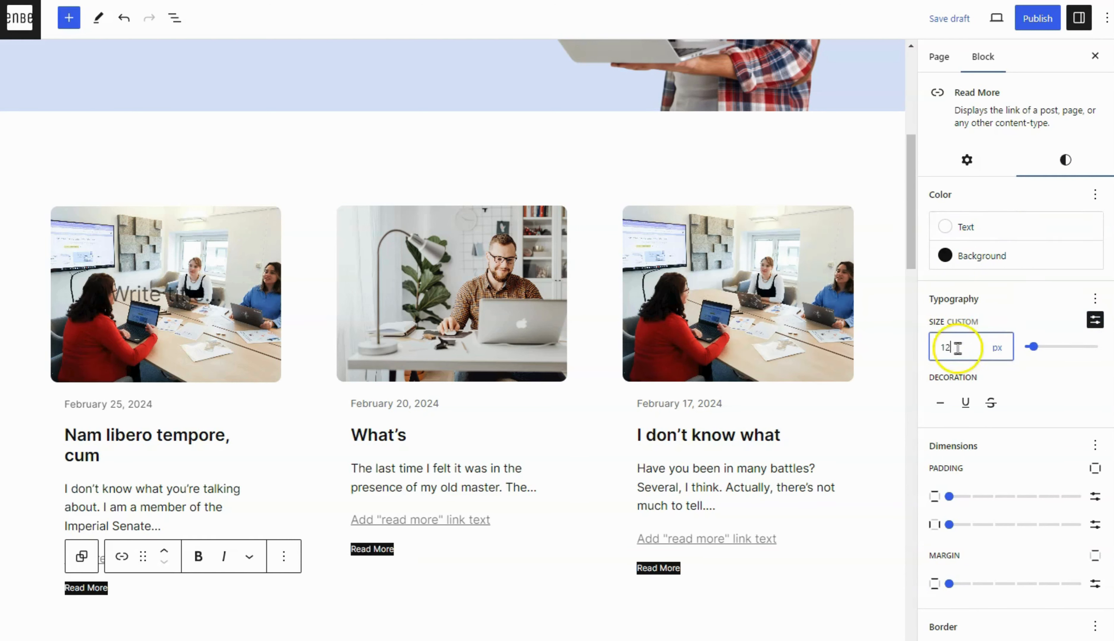
Set the Read More block's padding to 7 px vertically and 10 px horizontally.
{"action": "left_click", "coordinate": [1095, 496]}
{"action": "left_click", "coordinate": [1095, 525]}
{"action": "left_click", "coordinate": [971, 502]}
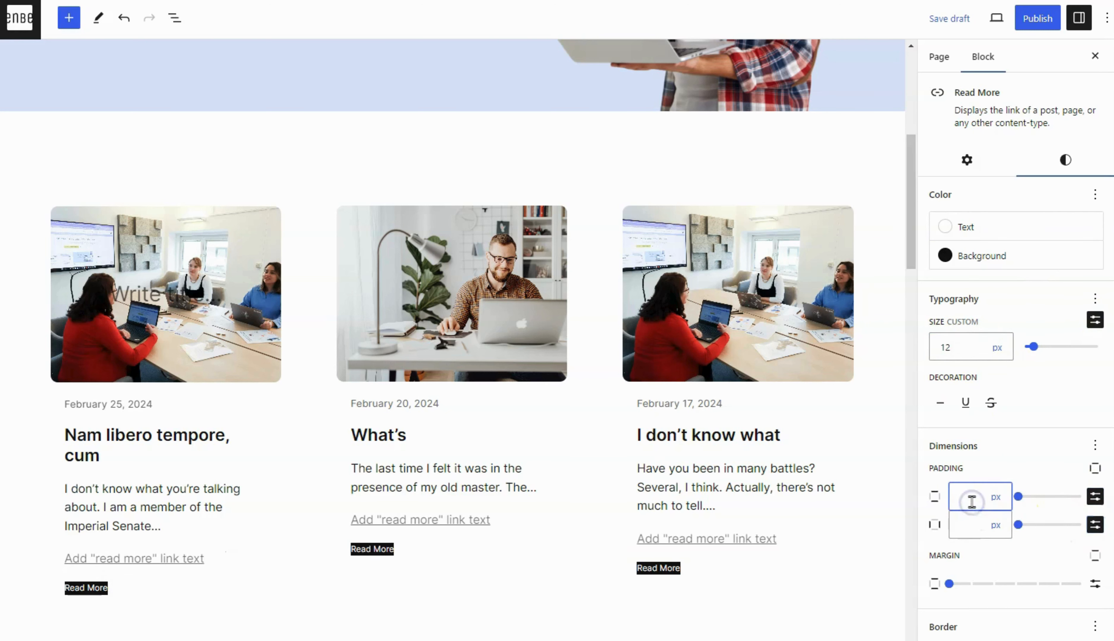
{"action": "type", "text": "7"}
{"action": "left_click", "coordinate": [976, 525]}
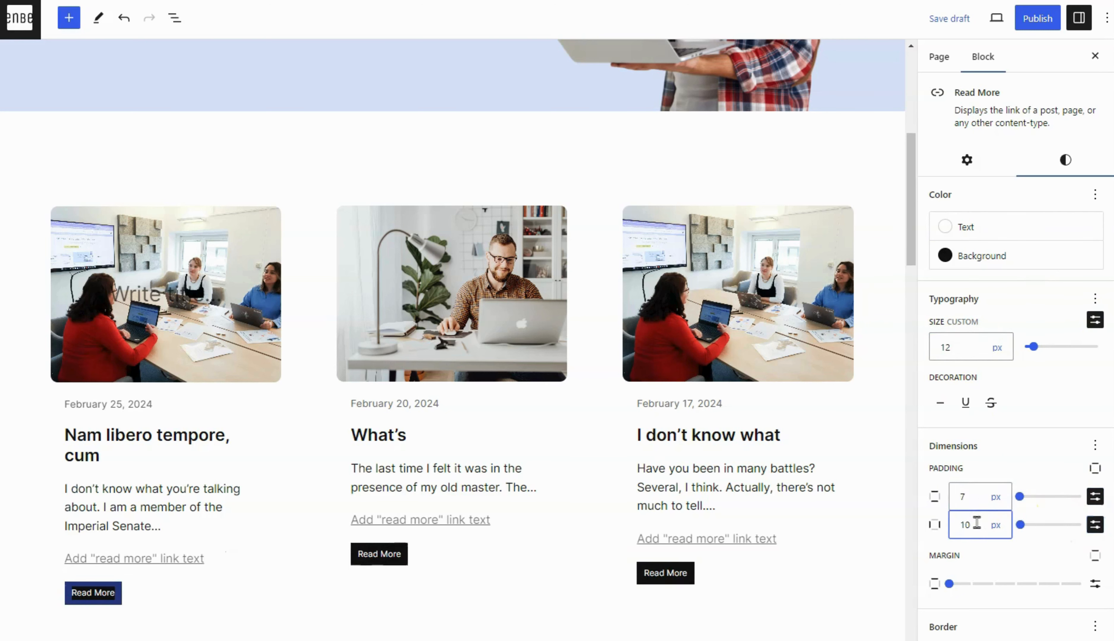
Enable the border radius option for the Read More block, set it to 5 px, and hide the block settings.
{"action": "scroll", "coordinate": [990, 381], "scroll_direction": "down", "scroll_amount": 1}
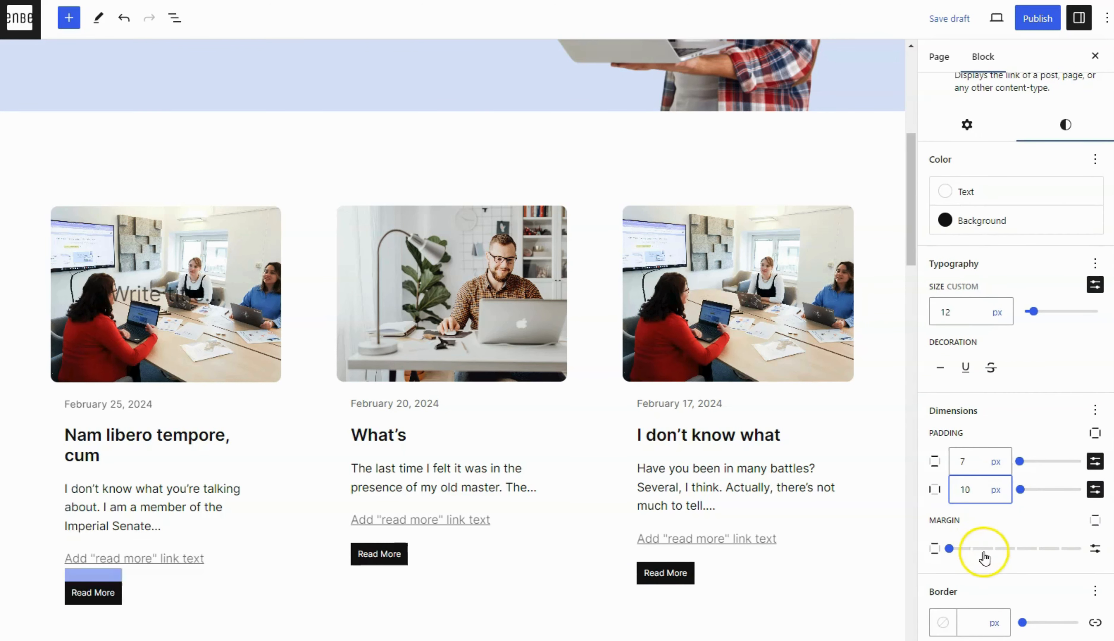
{"action": "left_click", "coordinate": [1095, 591]}
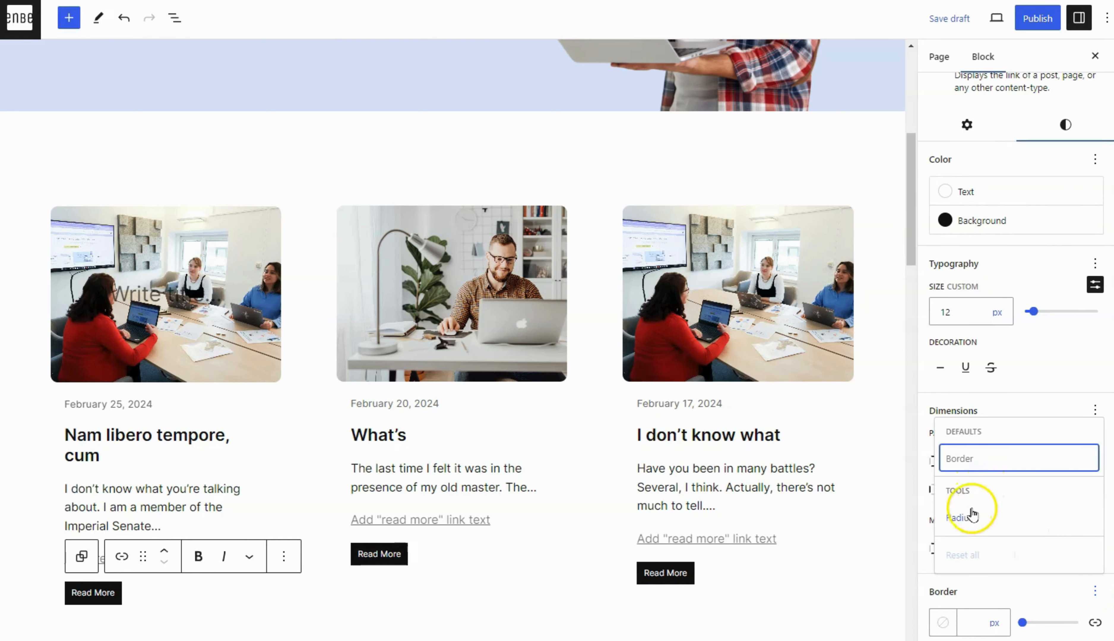
{"action": "left_click", "coordinate": [972, 517]}
{"action": "left_click", "coordinate": [1049, 589]}
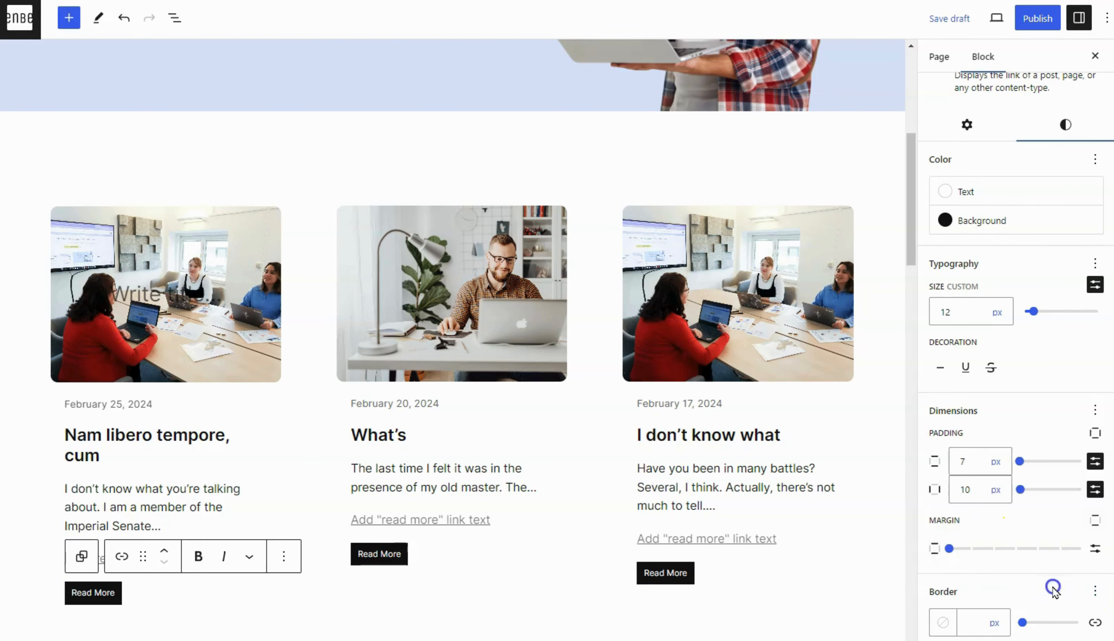
{"action": "scroll", "coordinate": [1044, 579], "scroll_direction": "down", "scroll_amount": 2}
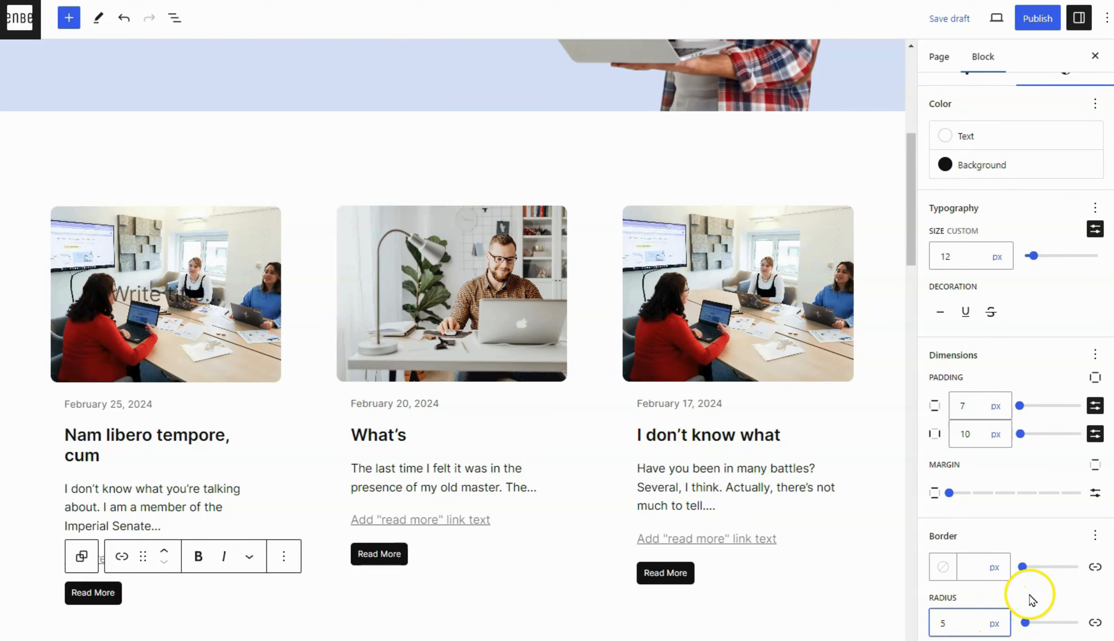
{"action": "left_click", "coordinate": [1079, 17]}
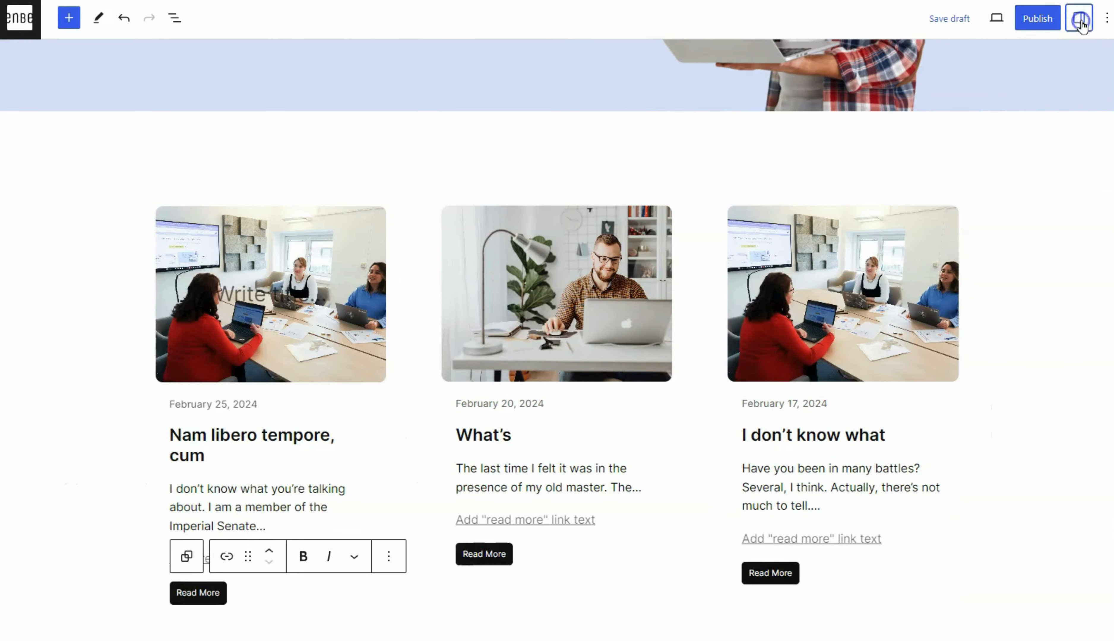
Select the outer group in the post template and set its vertical and horizontal padding to 0 px.
{"action": "left_click", "coordinate": [175, 18]}
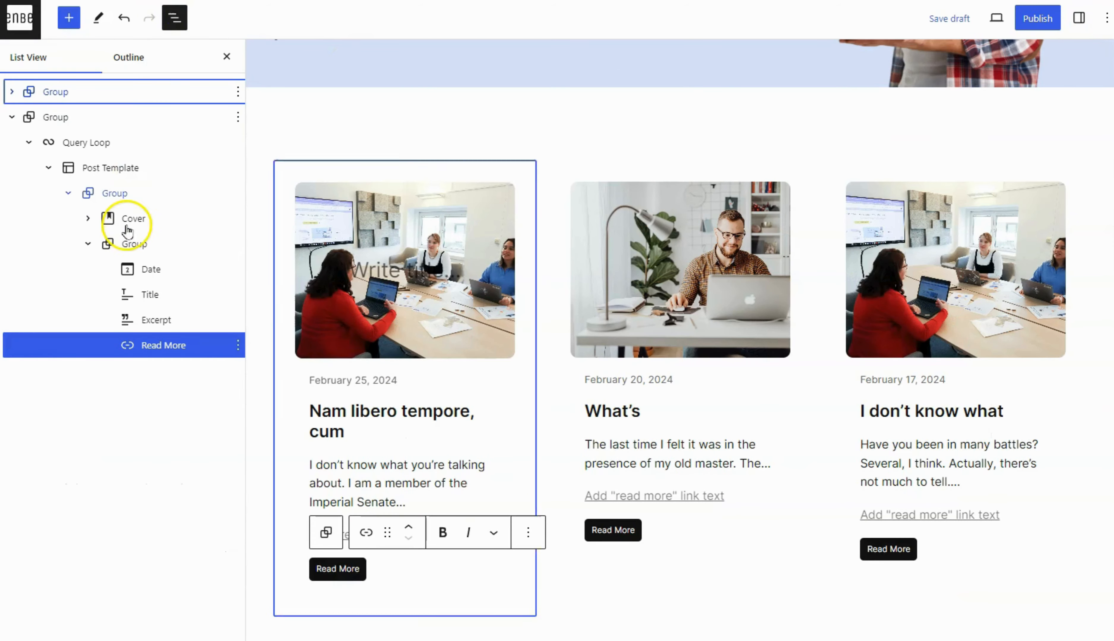
{"action": "left_click", "coordinate": [114, 194]}
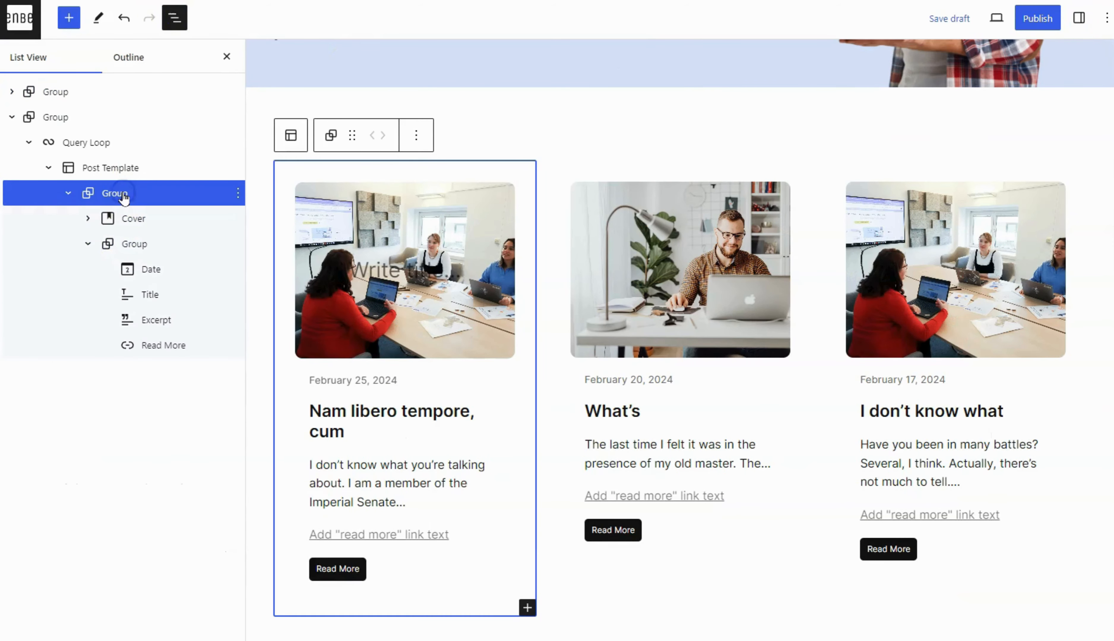
{"action": "left_click", "coordinate": [175, 19]}
{"action": "left_click", "coordinate": [1080, 27]}
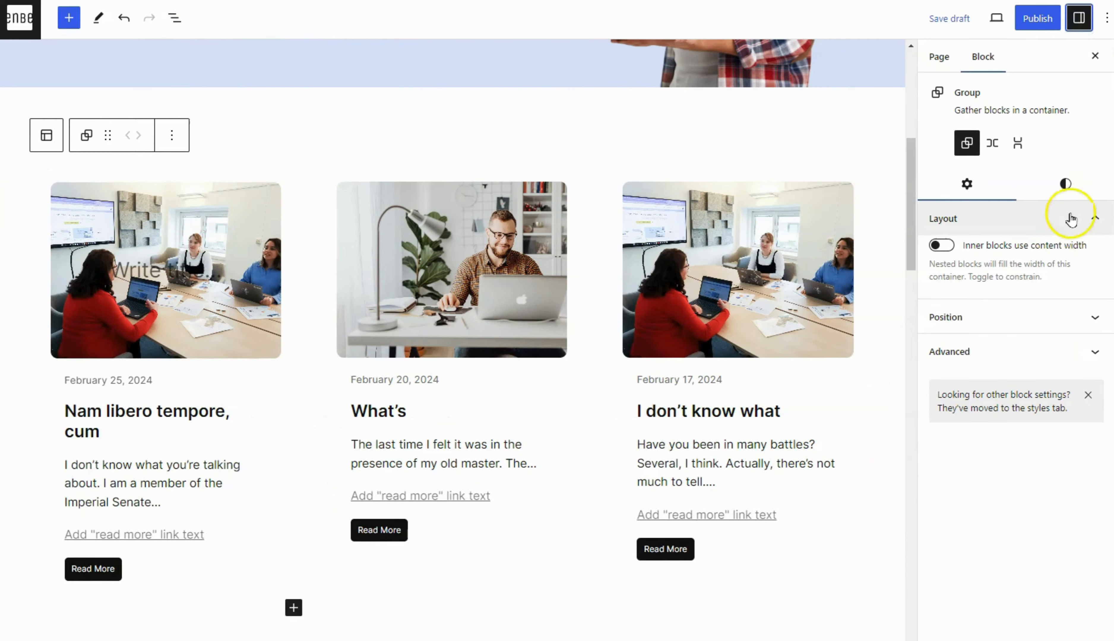
{"action": "left_click", "coordinate": [1070, 184]}
{"action": "scroll", "coordinate": [1052, 316], "scroll_direction": "down", "scroll_amount": 4}
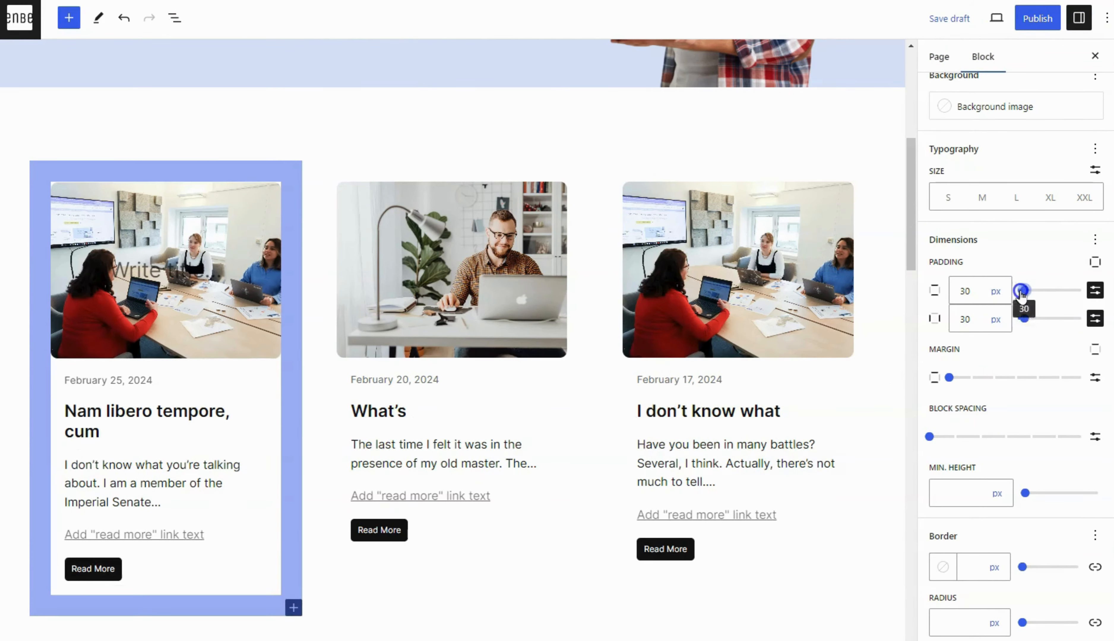
{"action": "left_click_drag", "start_coordinate": [1024, 292], "coordinate": [1019, 318]}
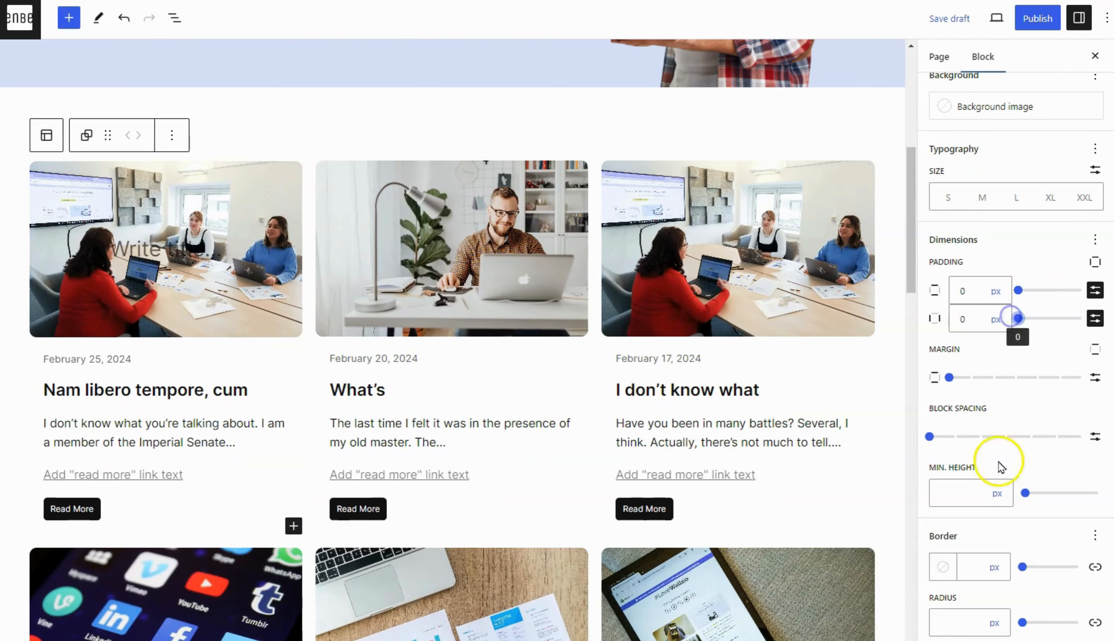
Add a 1 px border in custom color #ABB8C3 to the post template's outer group.
{"action": "left_click", "coordinate": [967, 572]}
{"action": "type", "text": "1"}
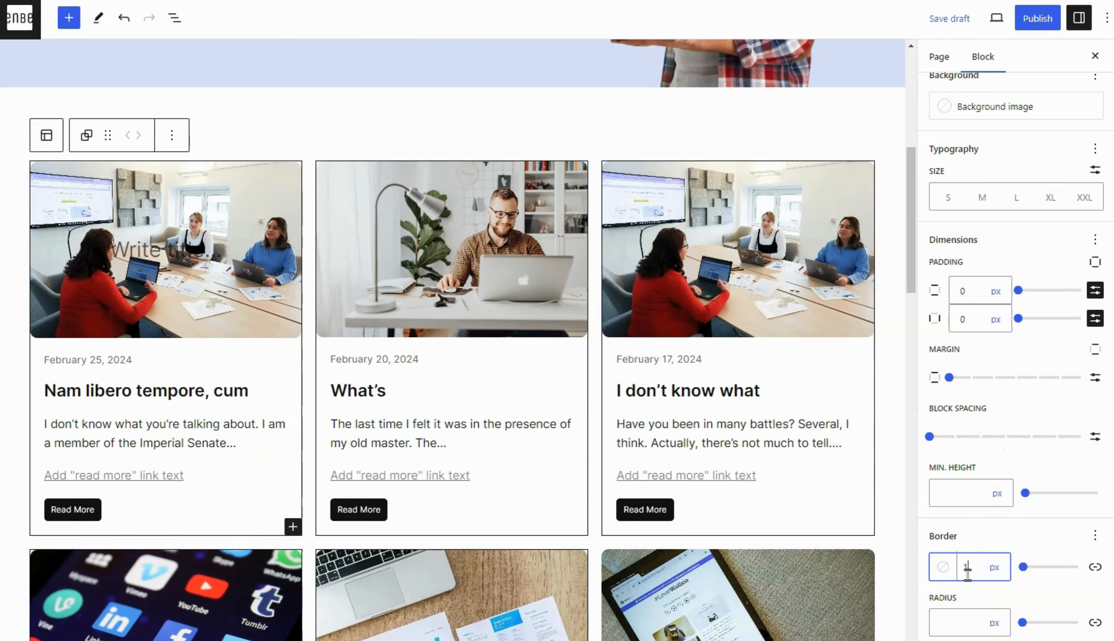
{"action": "left_click", "coordinate": [941, 571]}
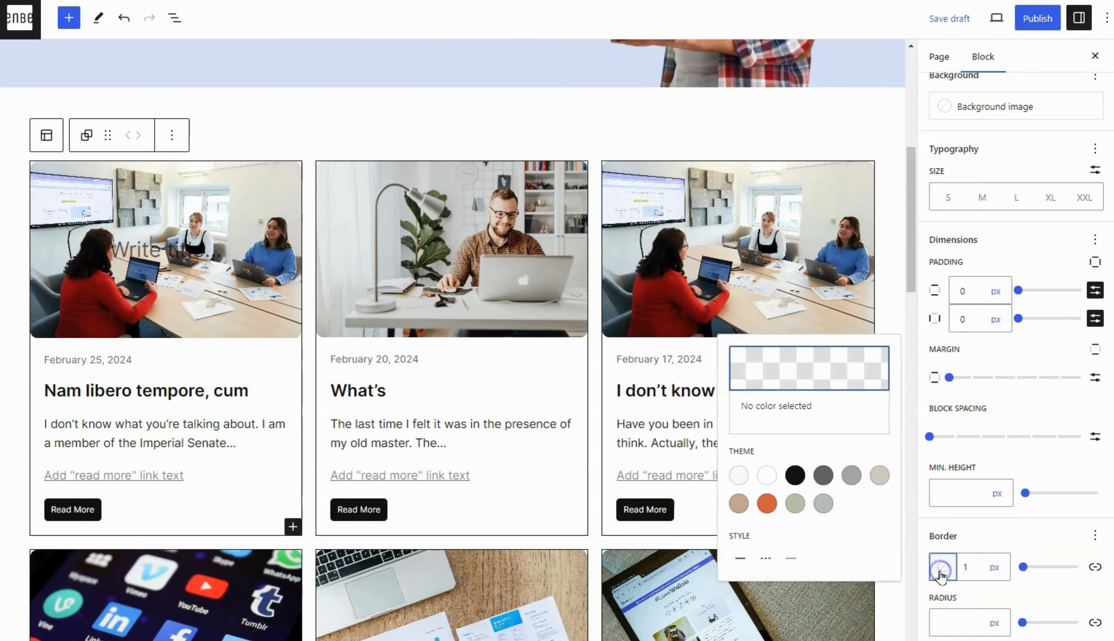
{"action": "left_click", "coordinate": [813, 361]}
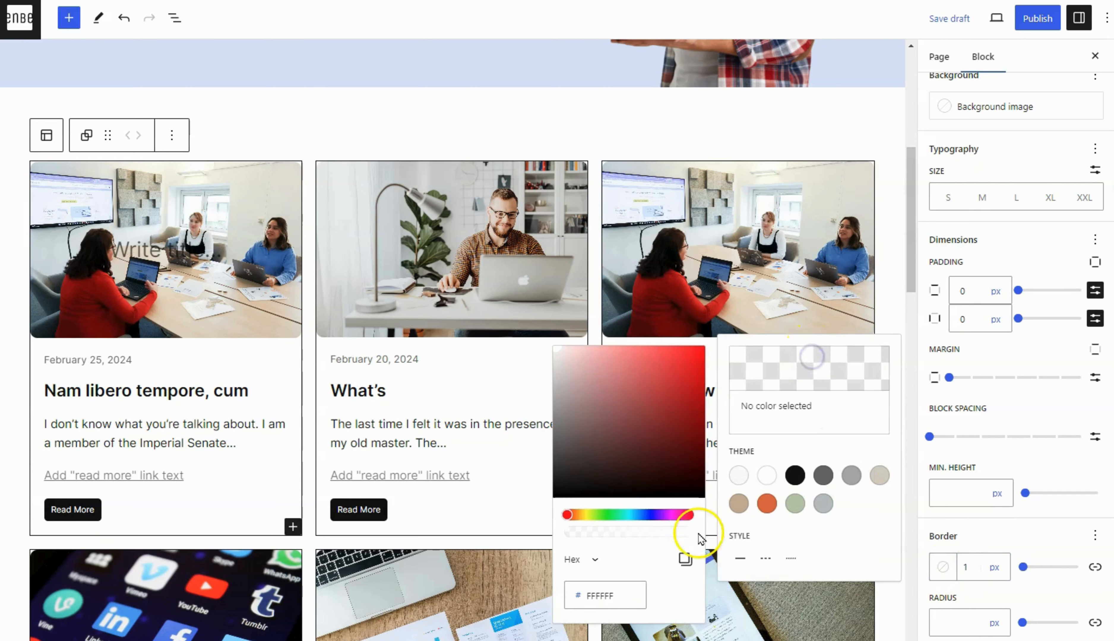
{"action": "double_click", "coordinate": [605, 595]}
{"action": "type", "text": "ABB8C3"}
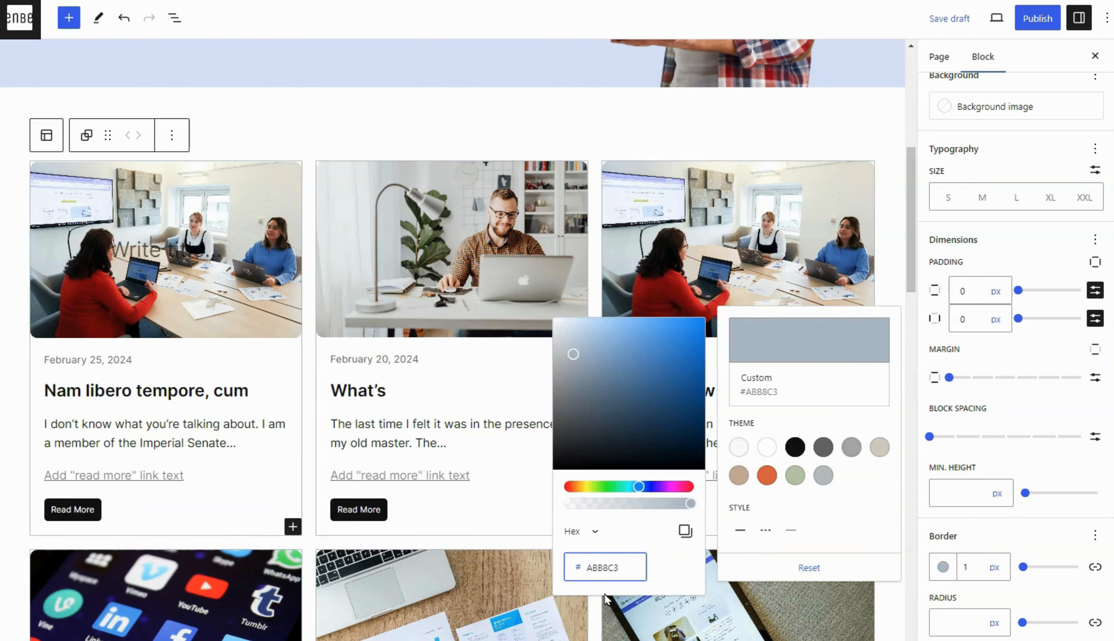
{"action": "left_click", "coordinate": [1042, 539]}
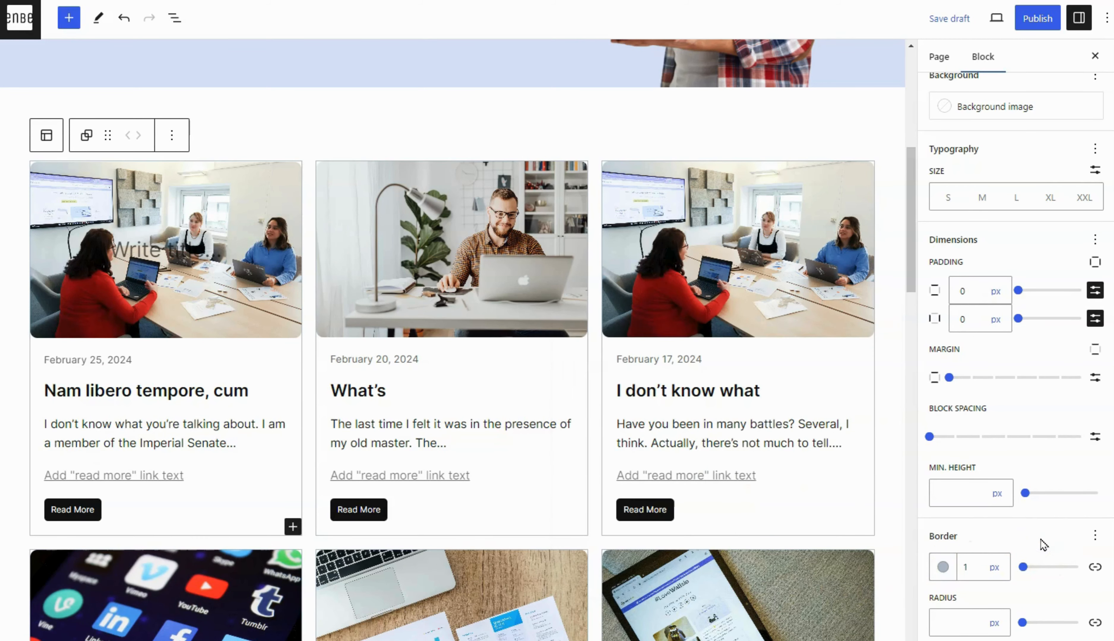
Set the outer group's border radius to 10 px, and replace the block settings with the page's block structure.
{"action": "left_click", "coordinate": [963, 612]}
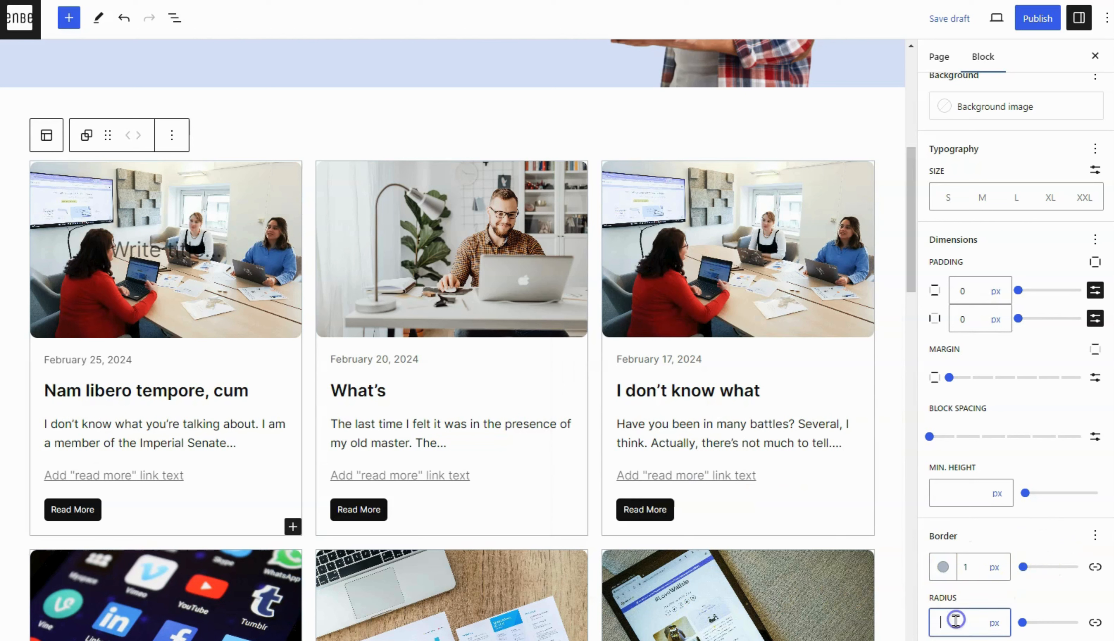
{"action": "left_click", "coordinate": [980, 614]}
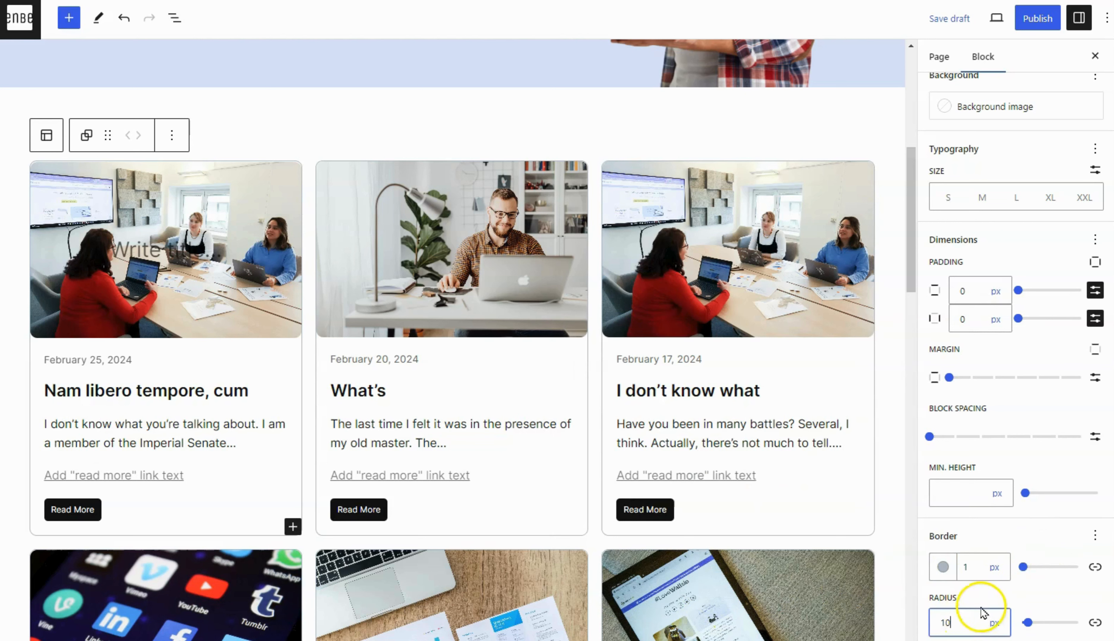
{"action": "left_click", "coordinate": [1039, 599]}
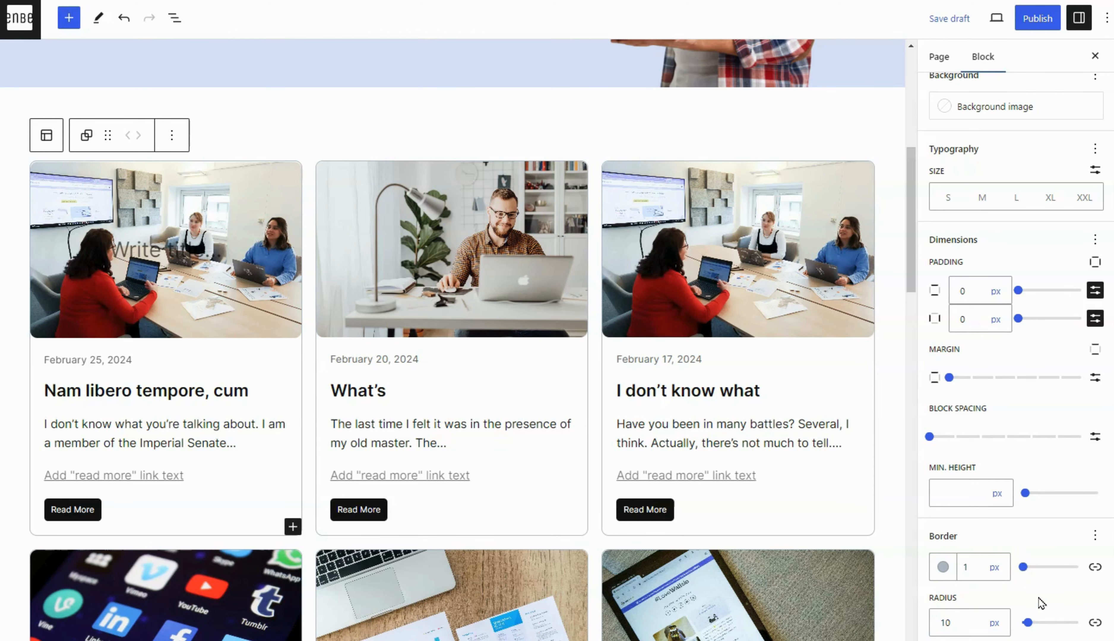
{"action": "left_click", "coordinate": [1080, 18]}
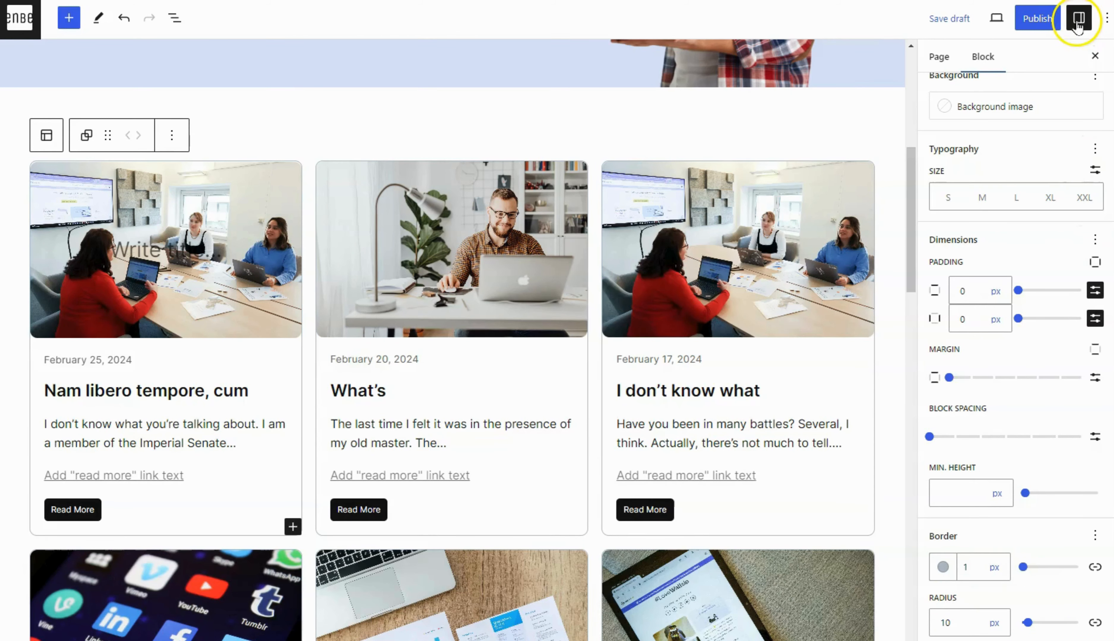
{"action": "left_click", "coordinate": [175, 18]}
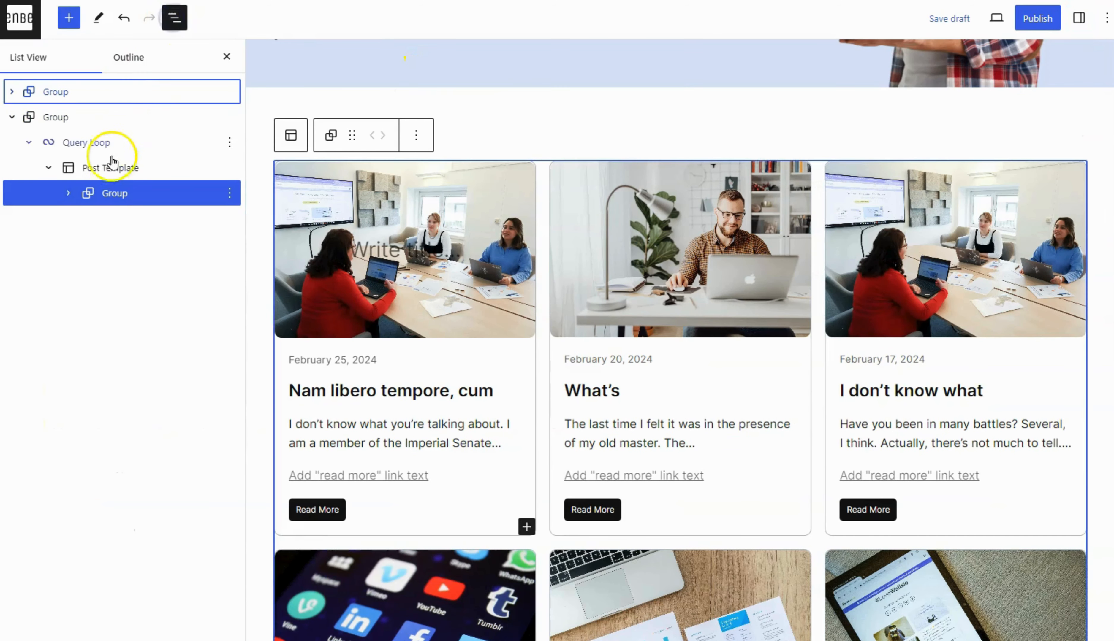
Select the Query Loop block, turn off its Inherit query from template option, and hide the block settings.
{"action": "left_click", "coordinate": [103, 142]}
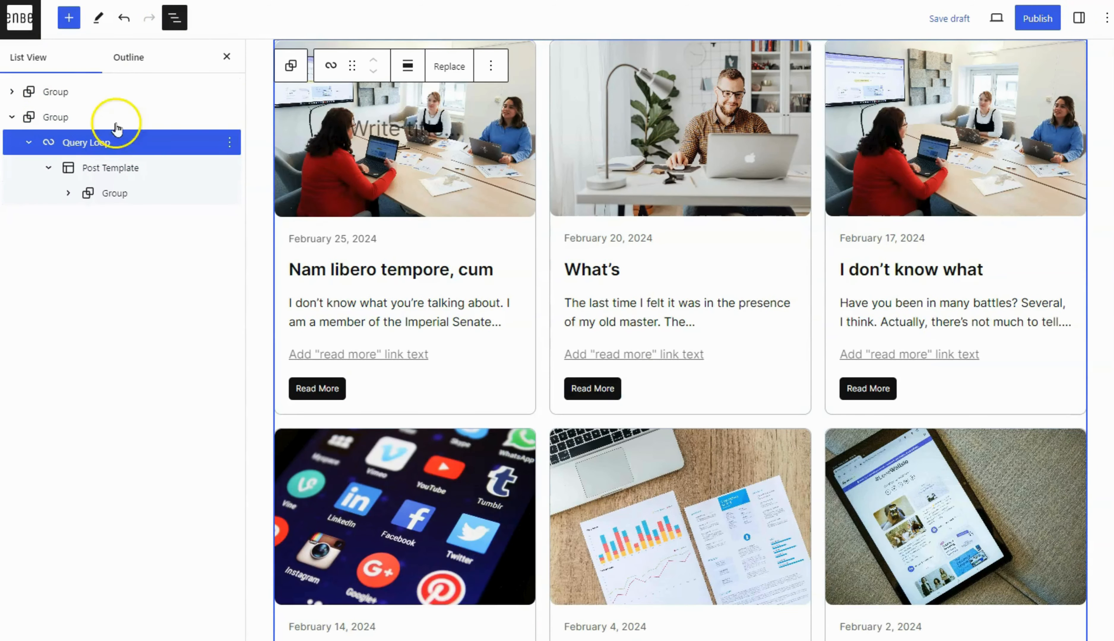
{"action": "left_click", "coordinate": [175, 17]}
{"action": "left_click", "coordinate": [1080, 18]}
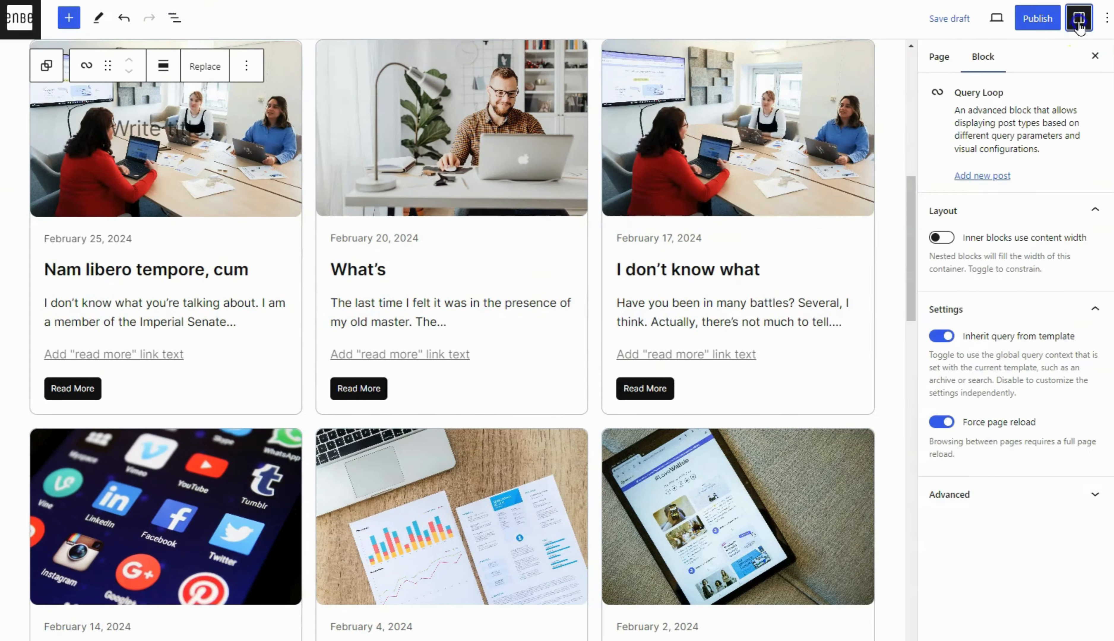
{"action": "left_click", "coordinate": [941, 336]}
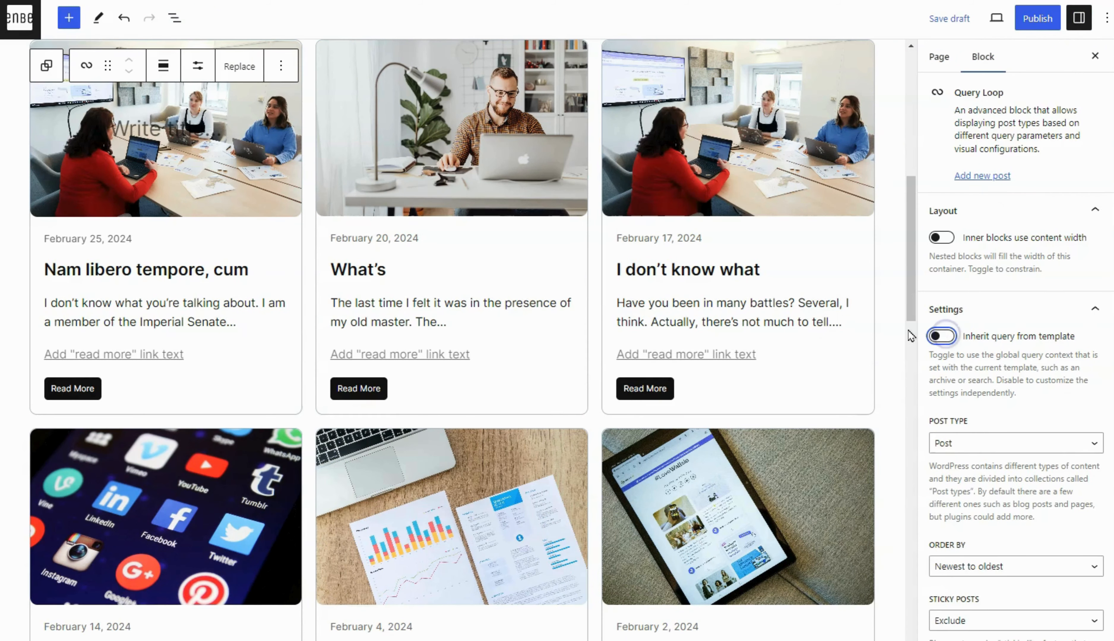
{"action": "left_click", "coordinate": [1079, 20]}
Set the Query Loop to display 9 items per page and check the resulting grid.
{"action": "left_click", "coordinate": [303, 65]}
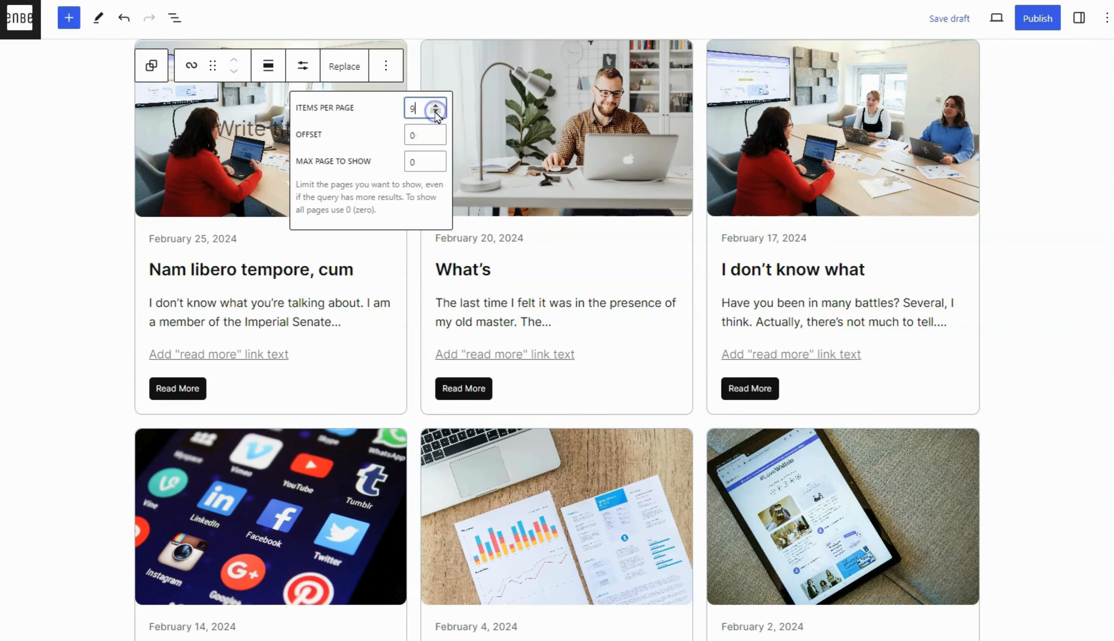
{"action": "left_click", "coordinate": [303, 67]}
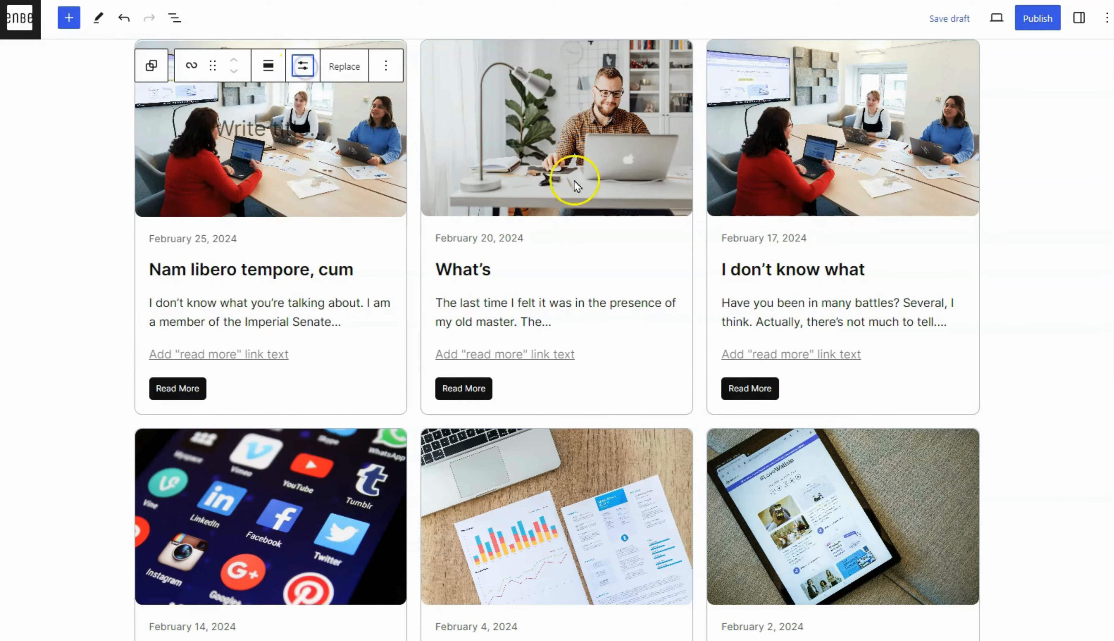
{"action": "scroll", "coordinate": [1068, 263], "scroll_direction": "up", "scroll_amount": 5}
{"action": "scroll", "coordinate": [1092, 281], "scroll_direction": "down", "scroll_amount": 20}
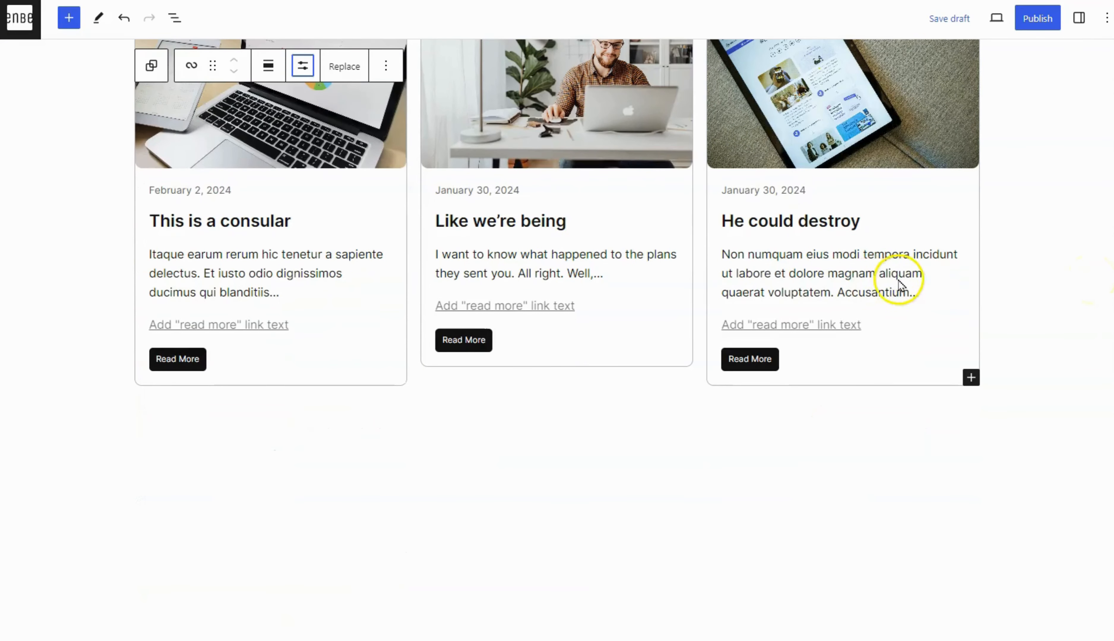
{"action": "scroll", "coordinate": [1050, 293], "scroll_direction": "up", "scroll_amount": 9}
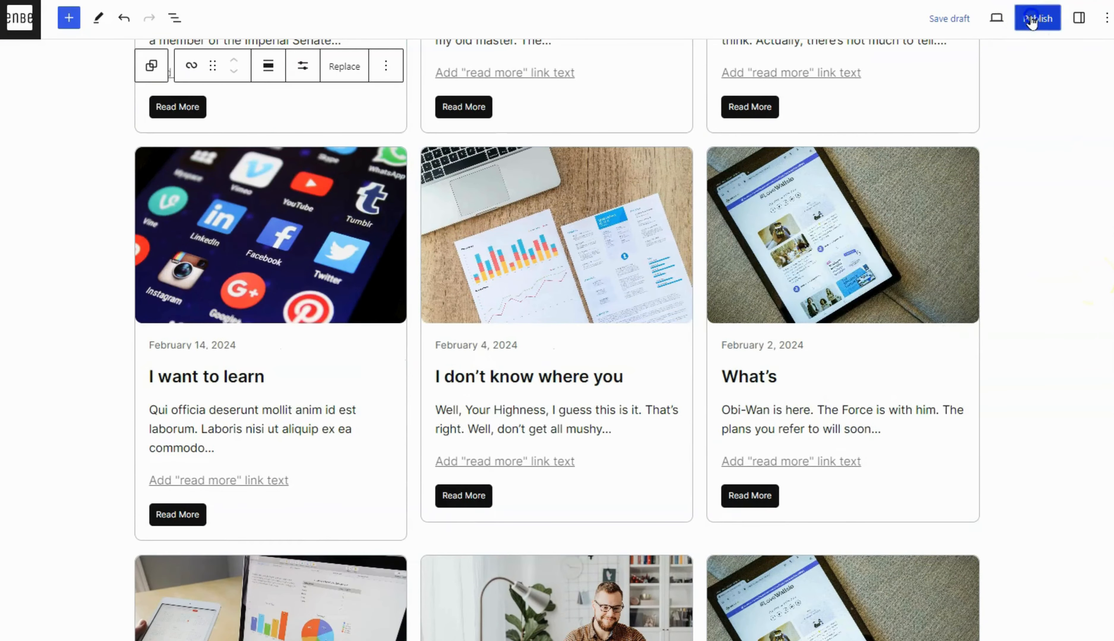
Publish the page and review the whole post grid on the live page.
{"action": "left_click", "coordinate": [1032, 22]}
{"action": "left_click", "coordinate": [969, 19]}
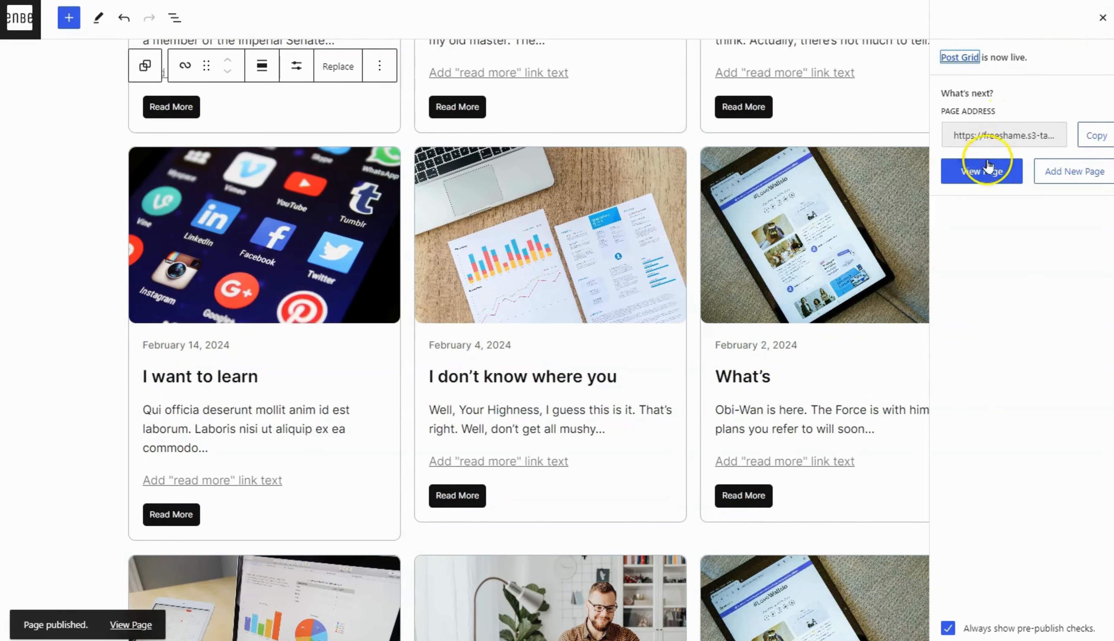
{"action": "left_click", "coordinate": [986, 173]}
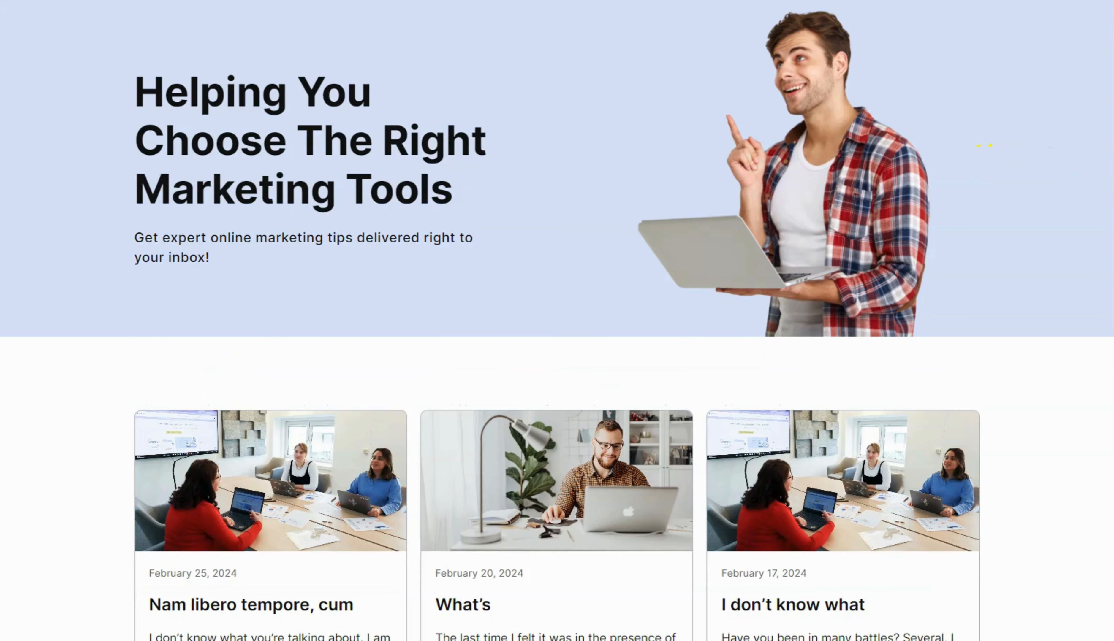
{"action": "scroll", "coordinate": [984, 146], "scroll_direction": "down", "scroll_amount": 8}
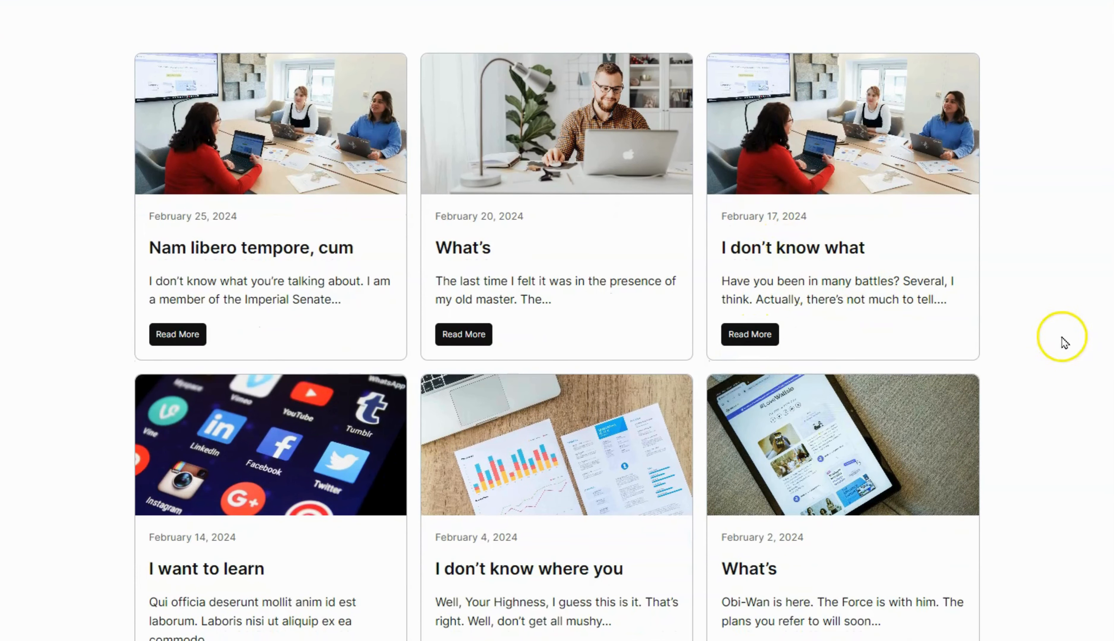
{"action": "scroll", "coordinate": [1093, 306], "scroll_direction": "down", "scroll_amount": 10}
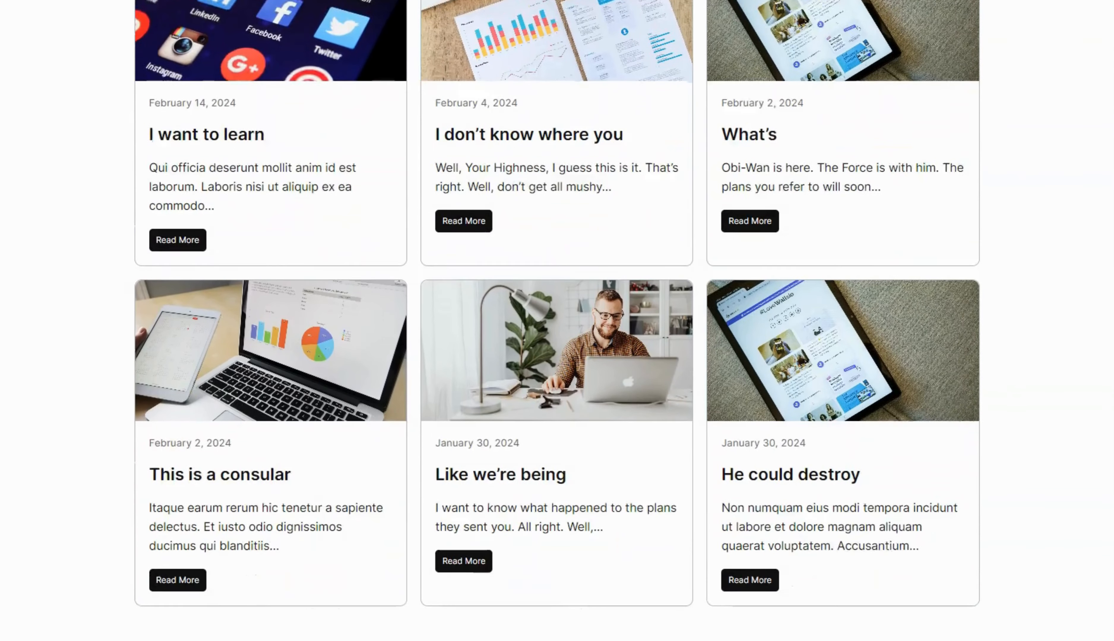
{"action": "mouse_move", "coordinate": [1113, 492]}
{"action": "left_mouse_down"}
{"action": "mouse_move", "coordinate": [1112, 508]}
{"action": "mouse_move", "coordinate": [1112, 487]}
{"action": "left_mouse_up"}
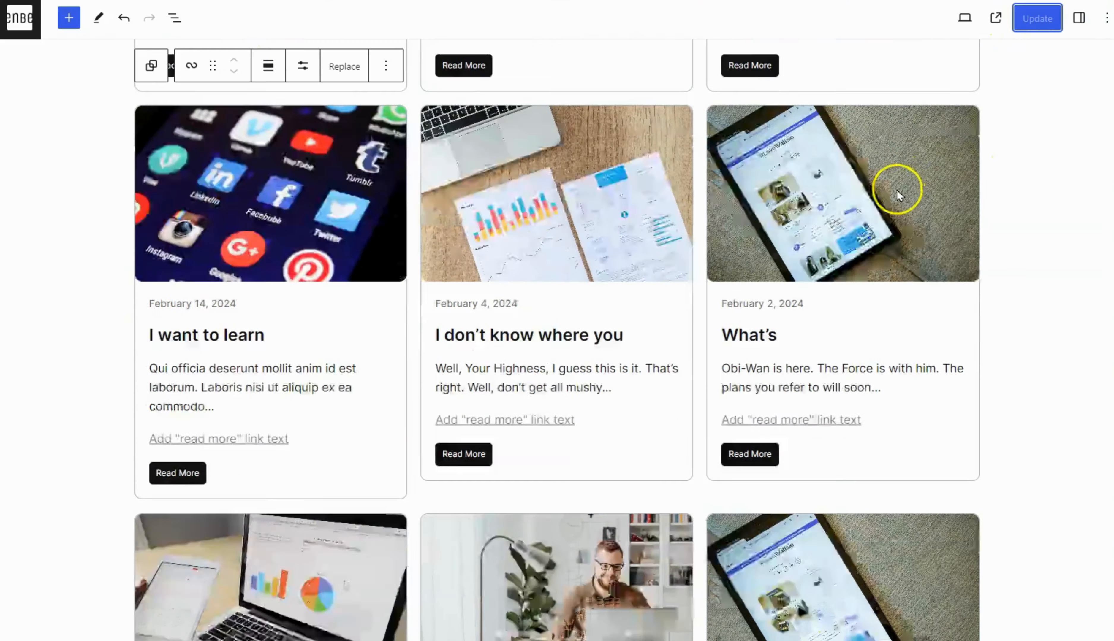
Back in the page editor, add a Query Load More block inside the Query Loop after the Post Template.
{"action": "scroll", "coordinate": [896, 186], "scroll_direction": "down", "scroll_amount": 10}
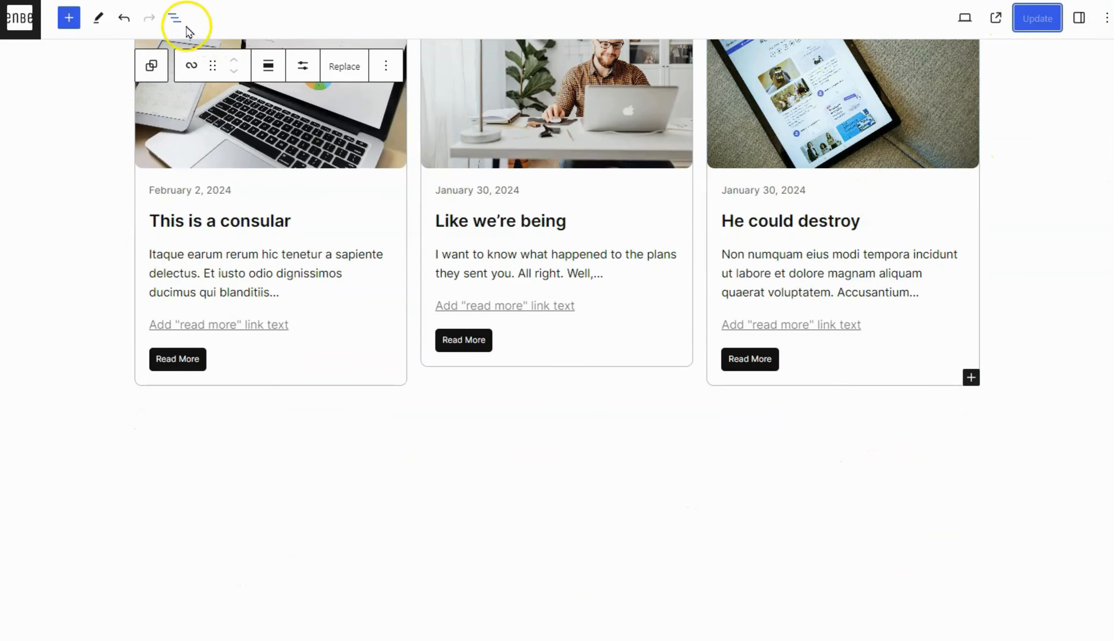
{"action": "left_click", "coordinate": [175, 18]}
{"action": "left_click", "coordinate": [29, 142]}
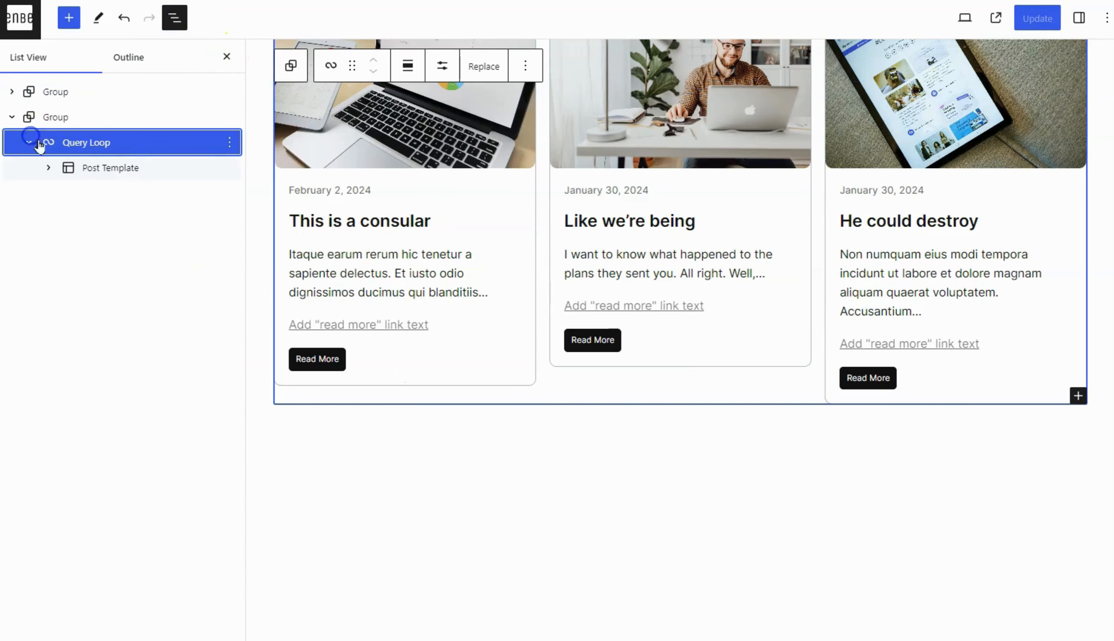
{"action": "left_click", "coordinate": [85, 174]}
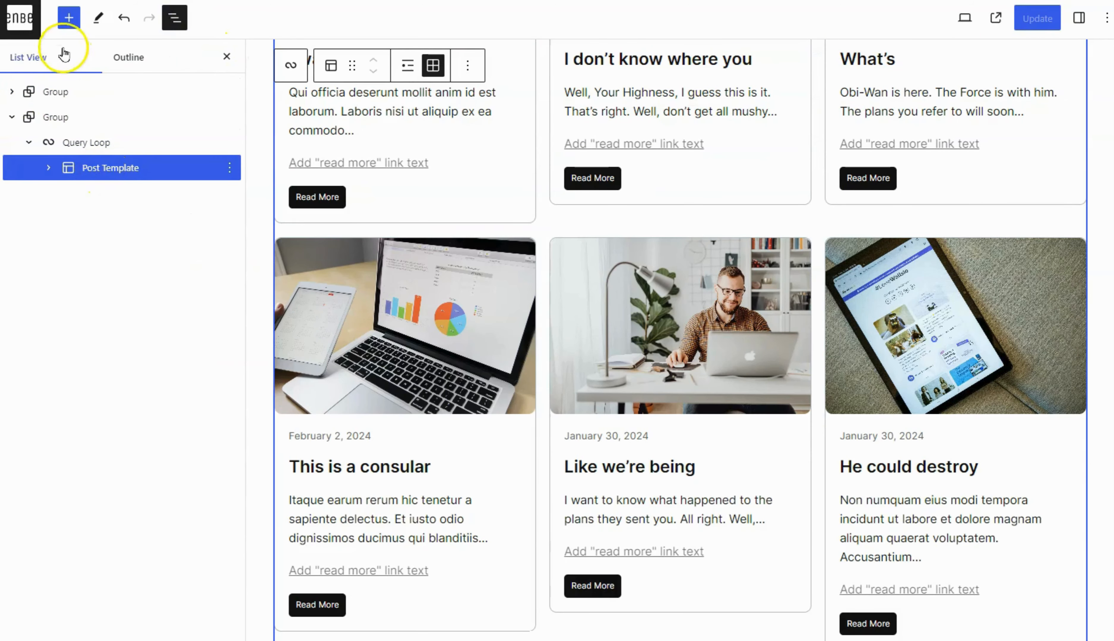
{"action": "left_click", "coordinate": [69, 18]}
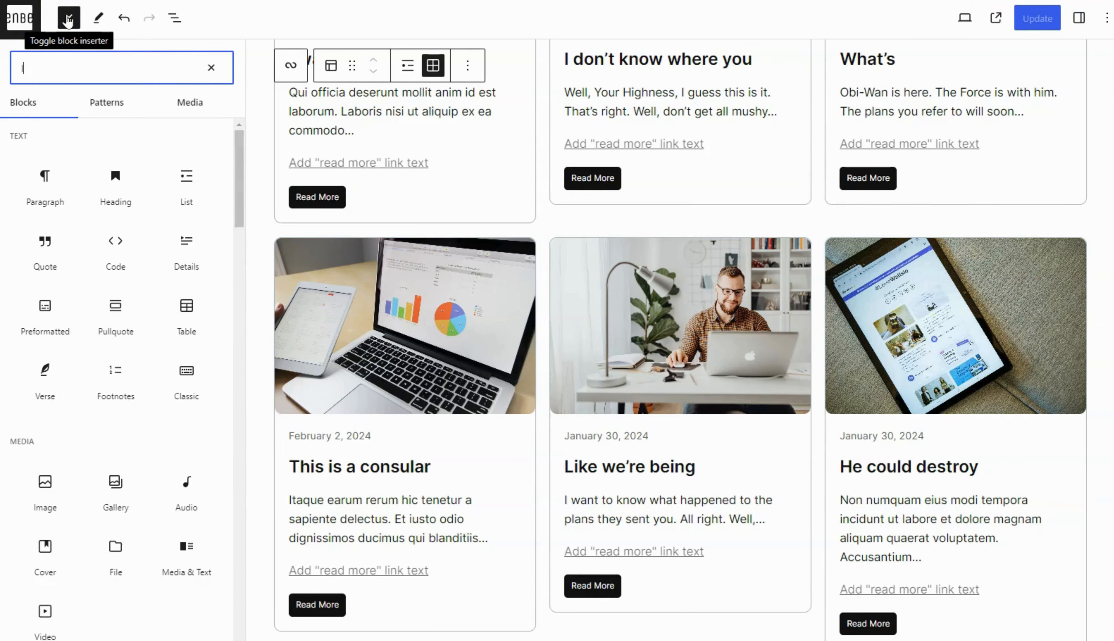
{"action": "type", "text": "load"}
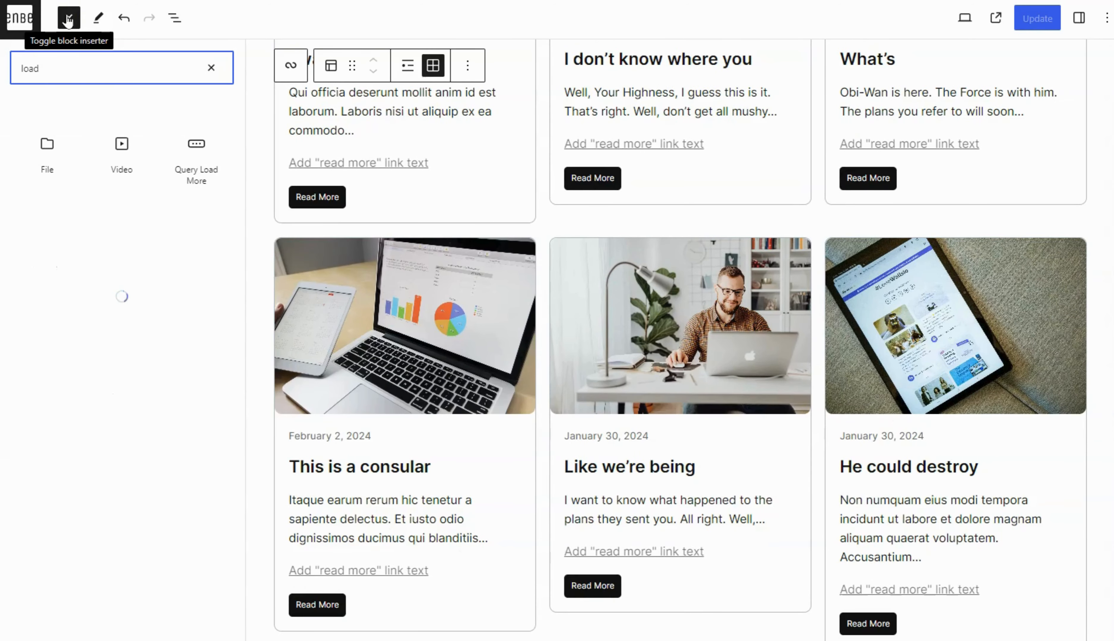
{"action": "mouse_move", "coordinate": [177, 181]}
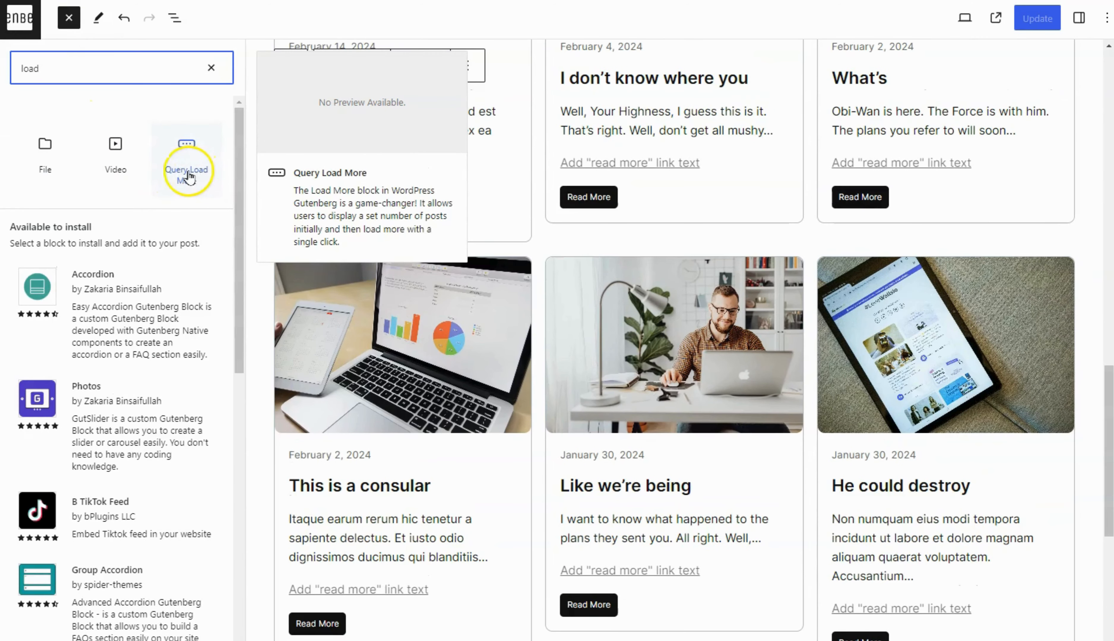
{"action": "scroll", "coordinate": [617, 199], "scroll_direction": "down", "scroll_amount": 7}
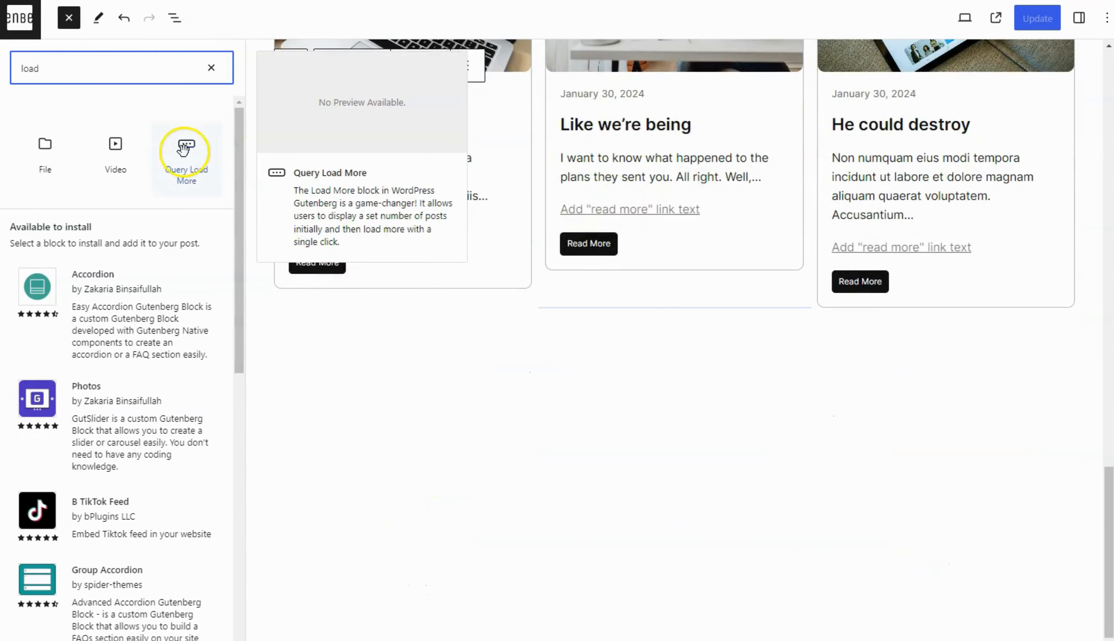
{"action": "left_click", "coordinate": [183, 153]}
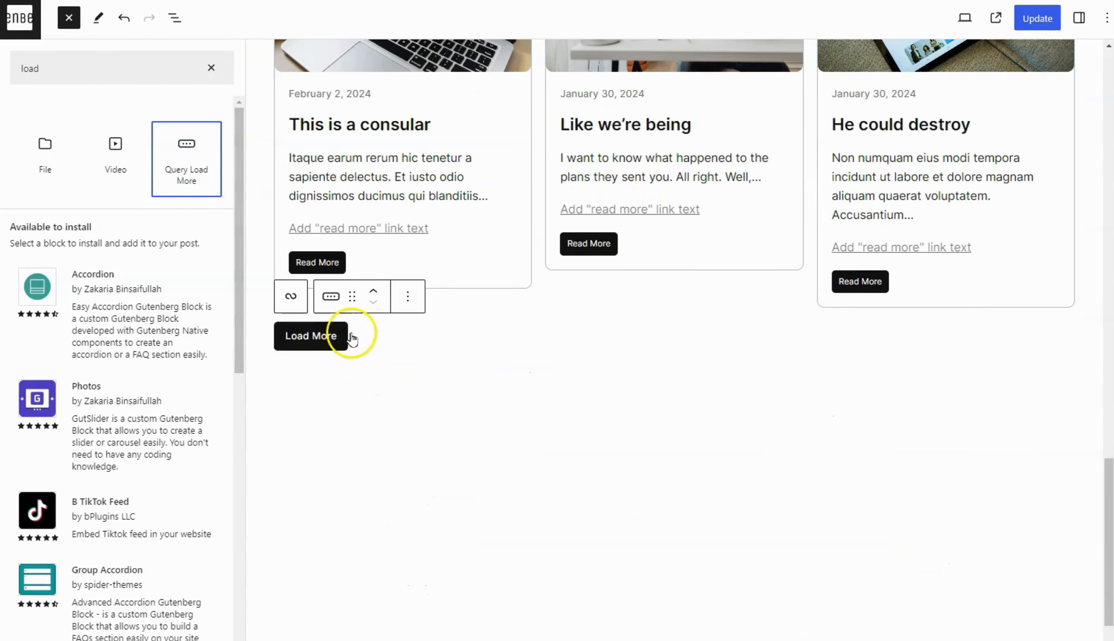
Restrict the Load More block's margin control to the top side and set the top margin to step 4.
{"action": "left_click", "coordinate": [343, 338]}
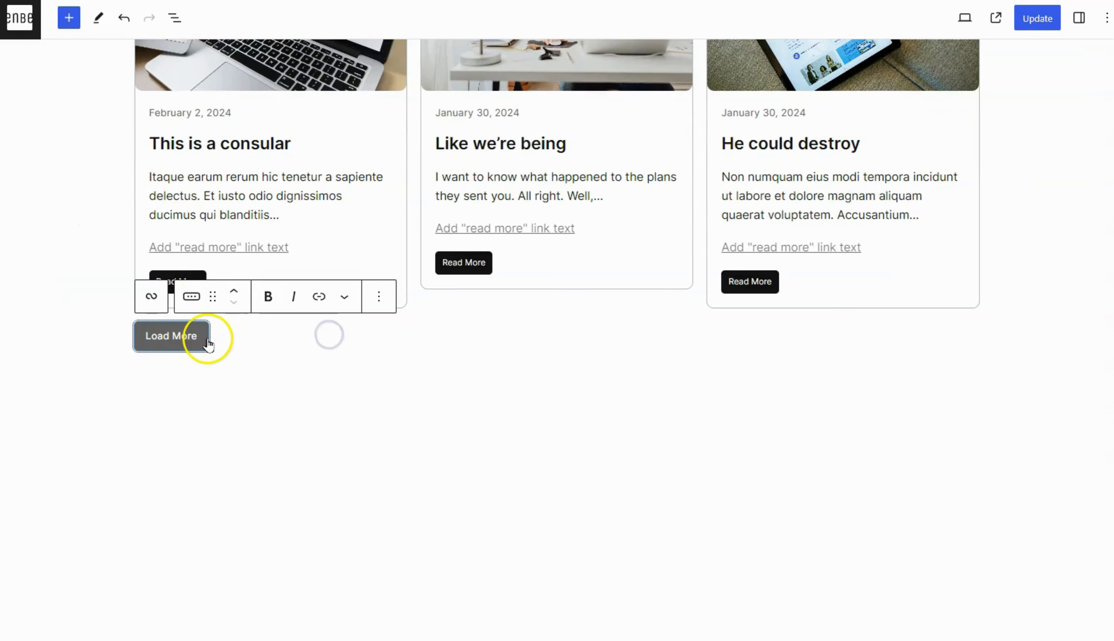
{"action": "left_click", "coordinate": [1079, 20]}
{"action": "left_click", "coordinate": [1066, 199]}
{"action": "scroll", "coordinate": [1056, 270], "scroll_direction": "down", "scroll_amount": 5}
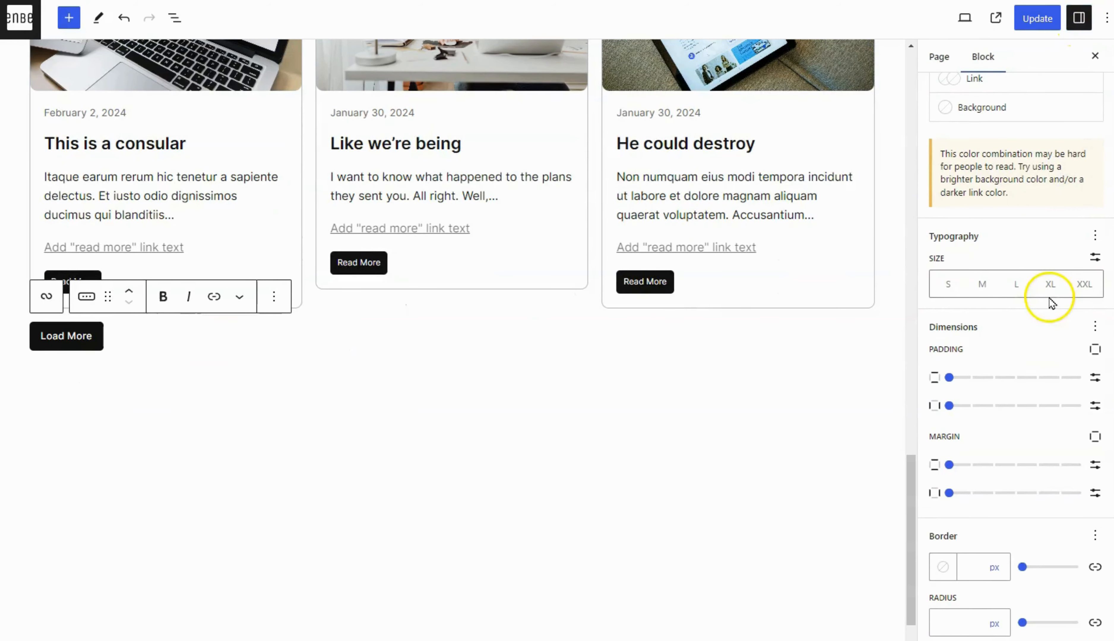
{"action": "left_click", "coordinate": [1095, 436]}
{"action": "left_click", "coordinate": [995, 497]}
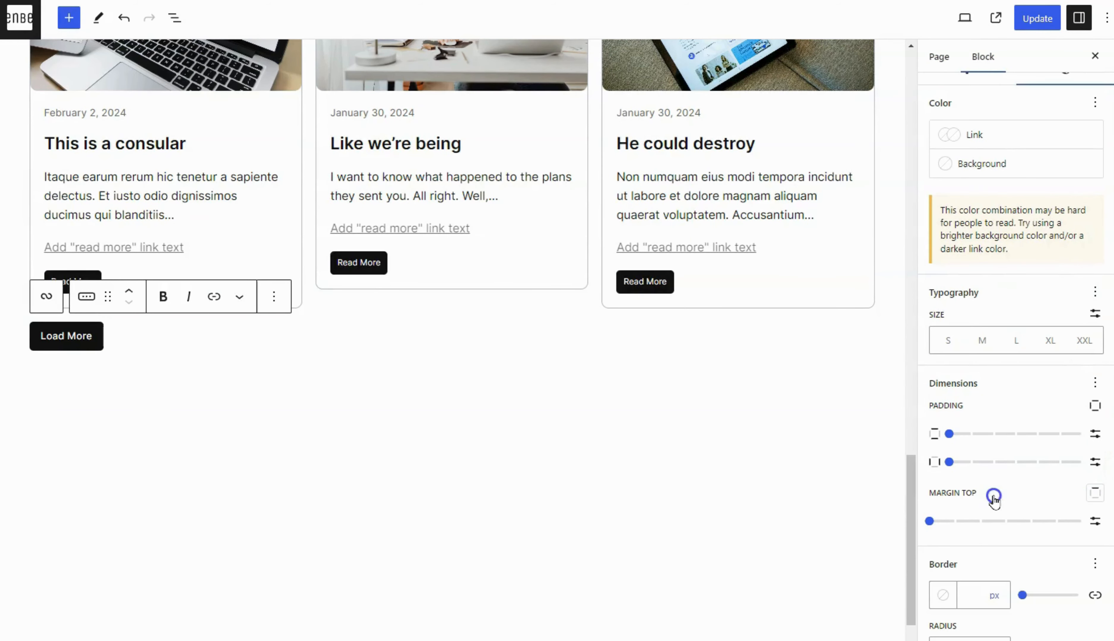
{"action": "left_click_drag", "start_coordinate": [932, 522], "coordinate": [1042, 531]}
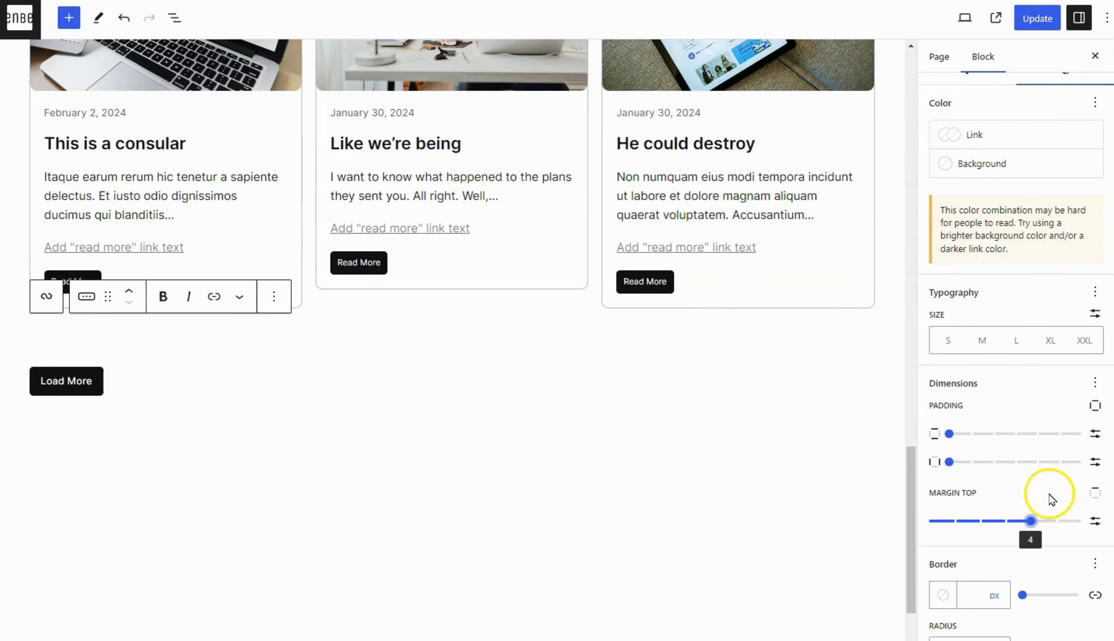
Update the page and view the live post grid down to the Load More button.
{"action": "left_click", "coordinate": [1035, 20]}
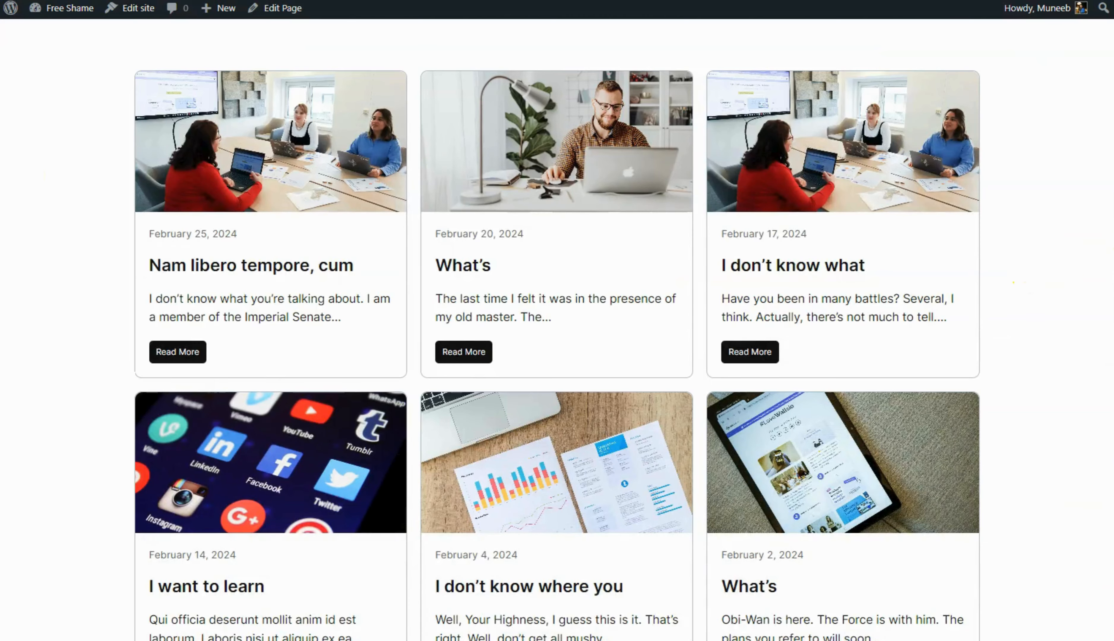
{"action": "scroll", "coordinate": [1107, 443], "scroll_direction": "down", "scroll_amount": 10}
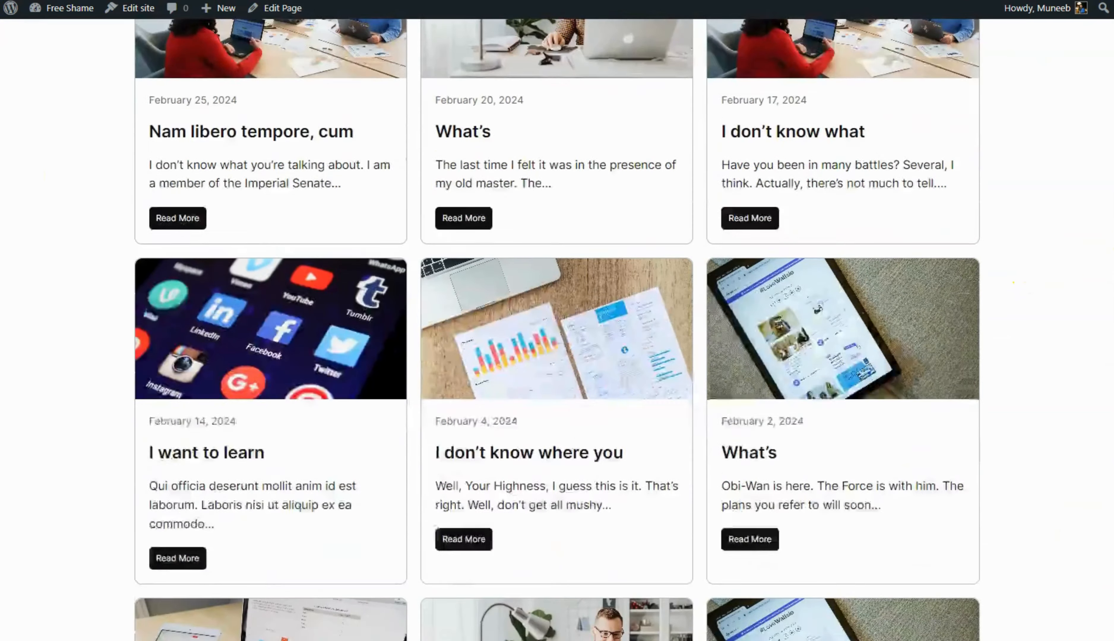
{"action": "scroll", "coordinate": [1105, 456], "scroll_direction": "down", "scroll_amount": 1}
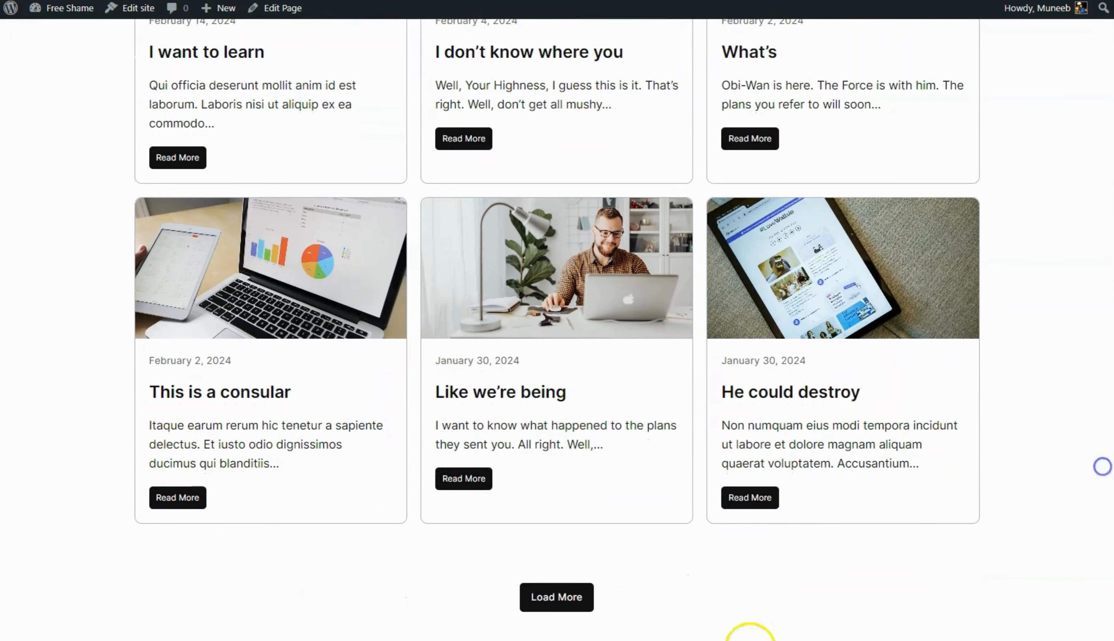
Test the Load More button on the live page by loading two further batches of posts.
{"action": "left_click", "coordinate": [554, 598]}
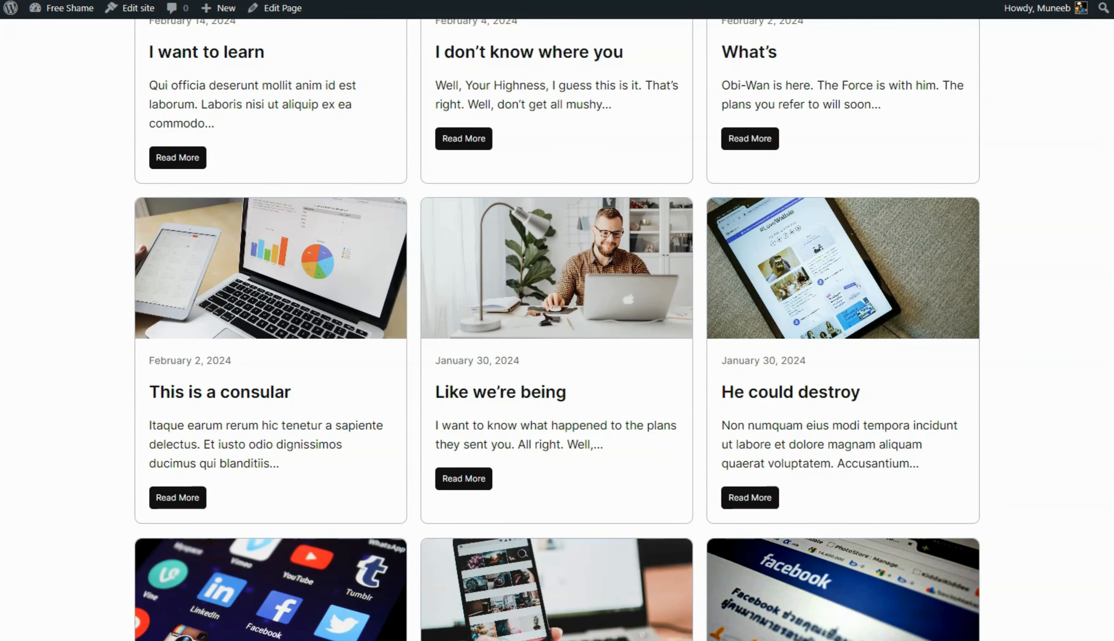
{"action": "scroll", "coordinate": [557, 330], "scroll_direction": "down", "scroll_amount": 16}
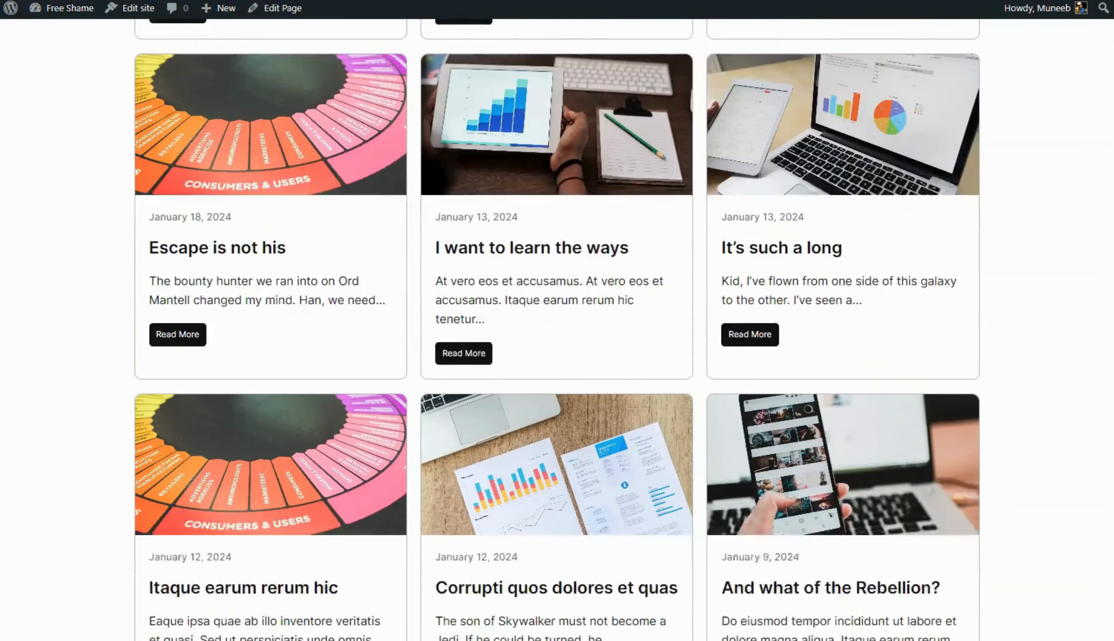
{"action": "scroll", "coordinate": [557, 329], "scroll_direction": "down", "scroll_amount": 4}
{"action": "left_click", "coordinate": [570, 598]}
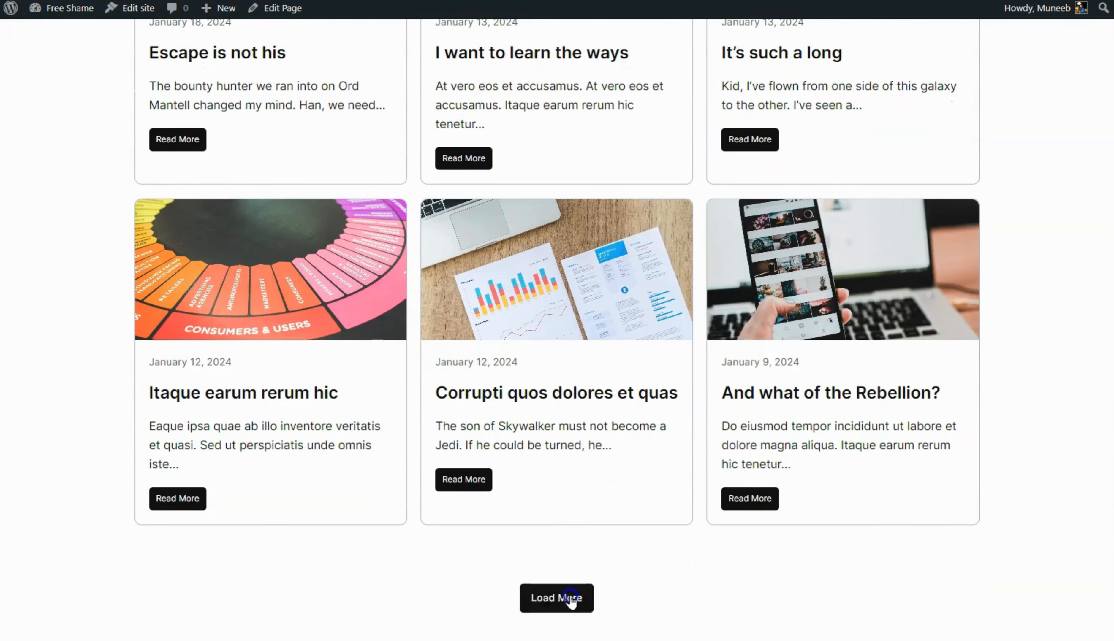
{"action": "scroll", "coordinate": [1013, 319], "scroll_direction": "down", "scroll_amount": 7}
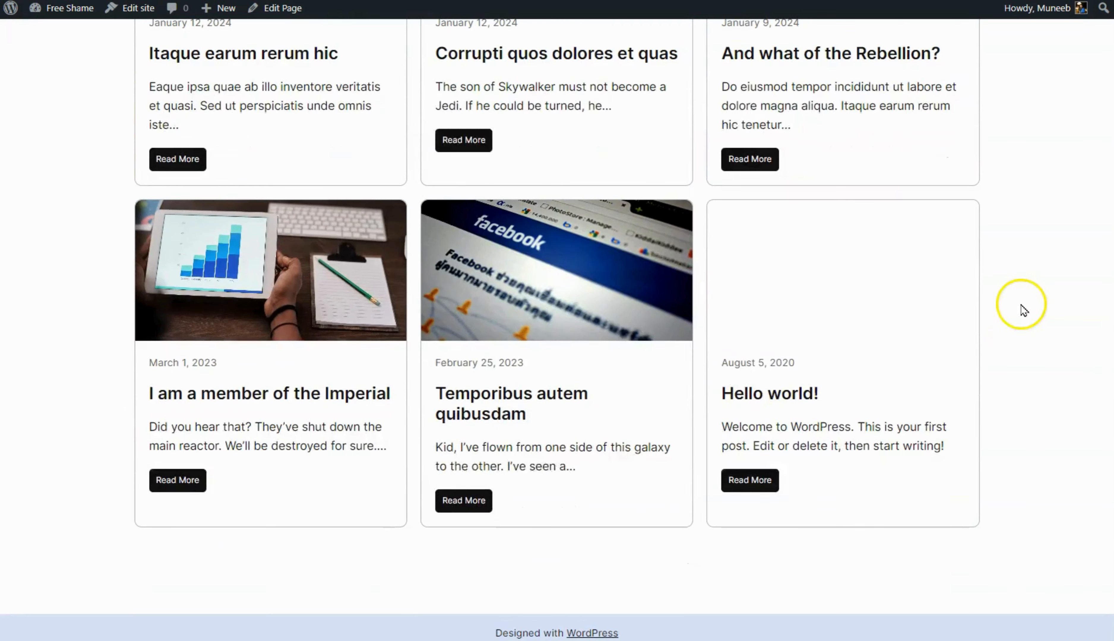